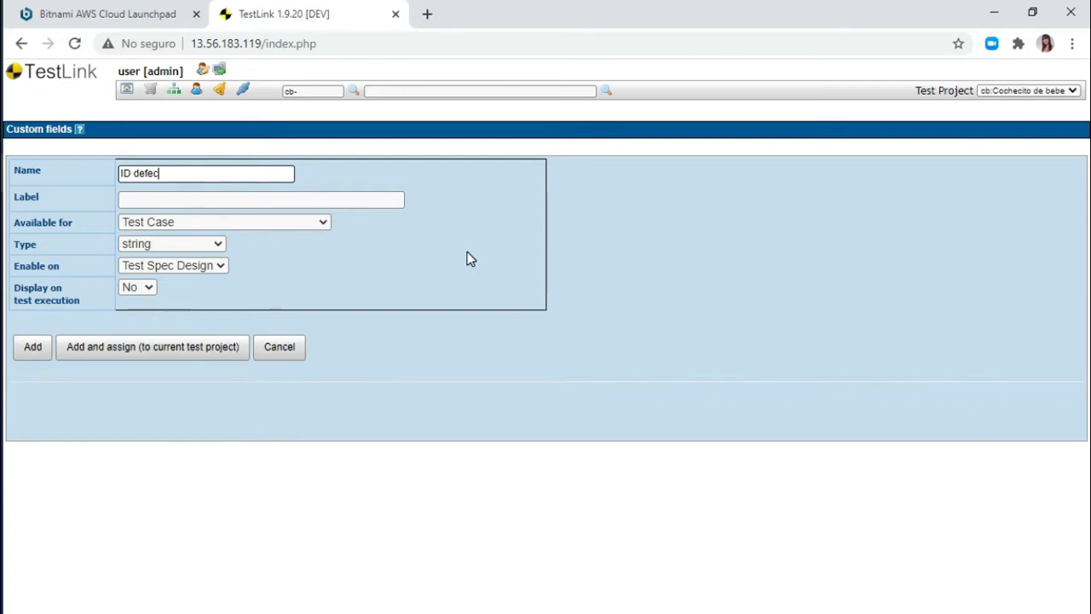
Name the new custom field Defect_ID and label it "ID de defecto"
{"action": "type", "text": "Defect"}
{"action": "key", "text": "BackSpace"}
{"action": "type", "text": "_ID"}
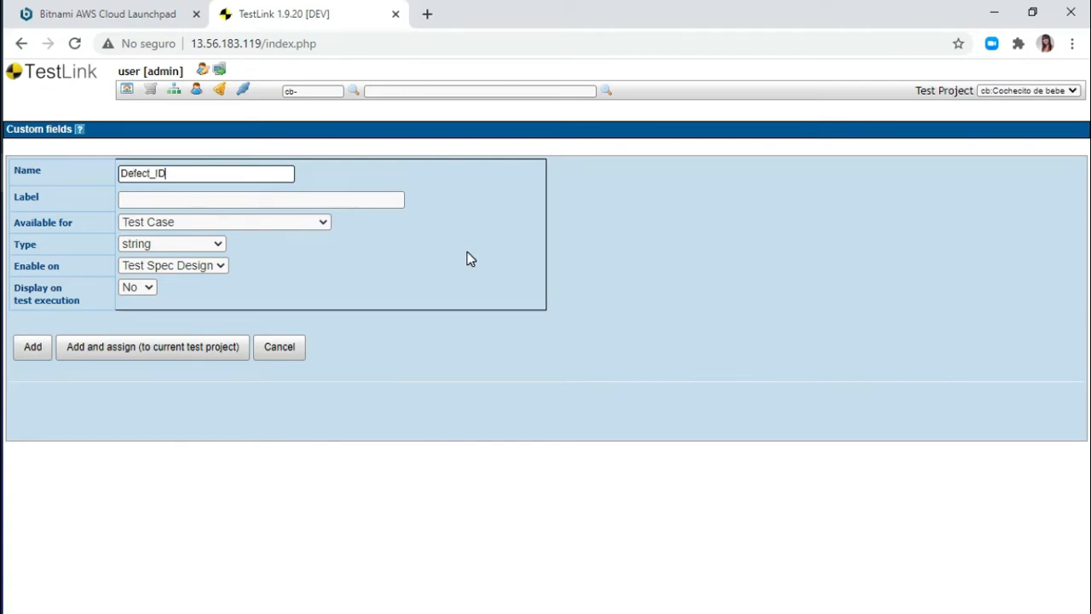
{"action": "left_click", "coordinate": [202, 195]}
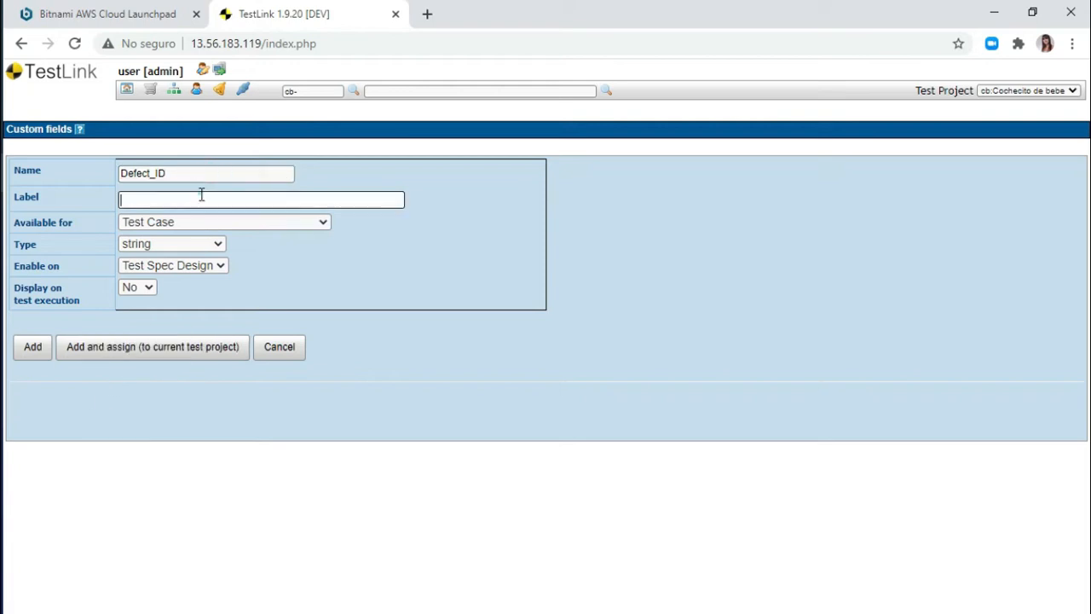
{"action": "type", "text": "D "}
{"action": "type", "text": "ID de defecto"}
Make the custom field numeric and enabled on Test Execution for test cases, then add and assign it to the current test project
{"action": "left_click", "coordinate": [213, 221]}
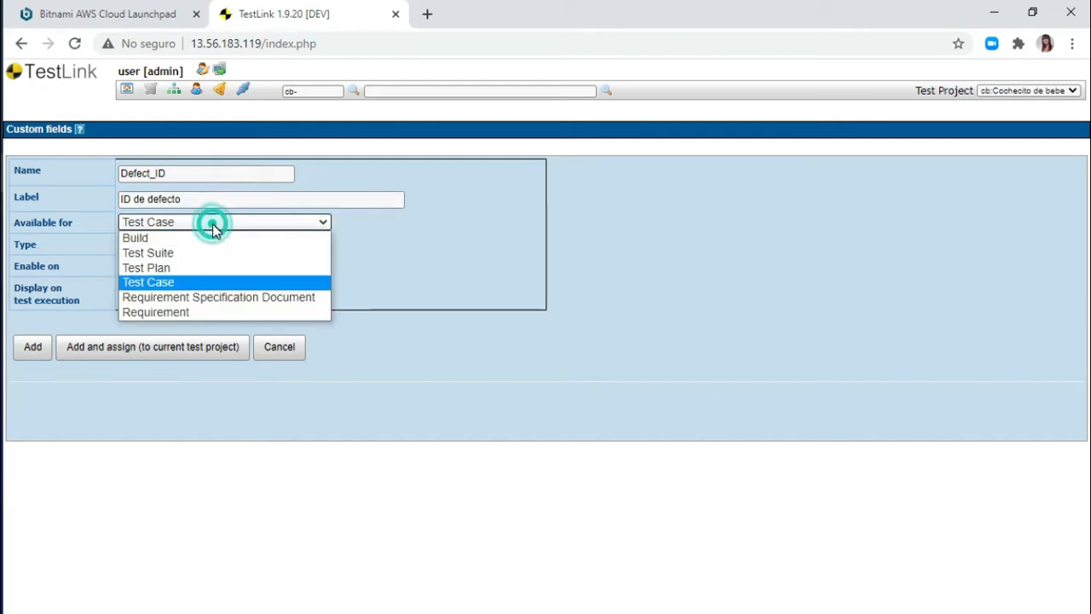
{"action": "left_click", "coordinate": [213, 223]}
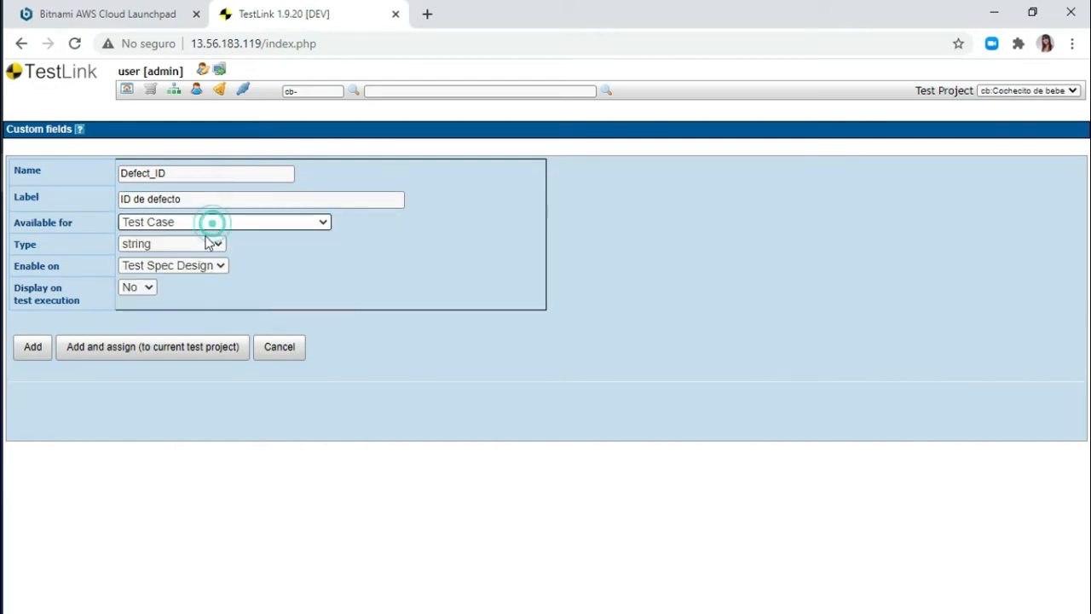
{"action": "left_click", "coordinate": [177, 246]}
{"action": "left_click", "coordinate": [178, 244]}
{"action": "left_click", "coordinate": [178, 244]}
{"action": "left_click", "coordinate": [173, 274]}
{"action": "left_click", "coordinate": [173, 267]}
{"action": "left_click", "coordinate": [171, 282]}
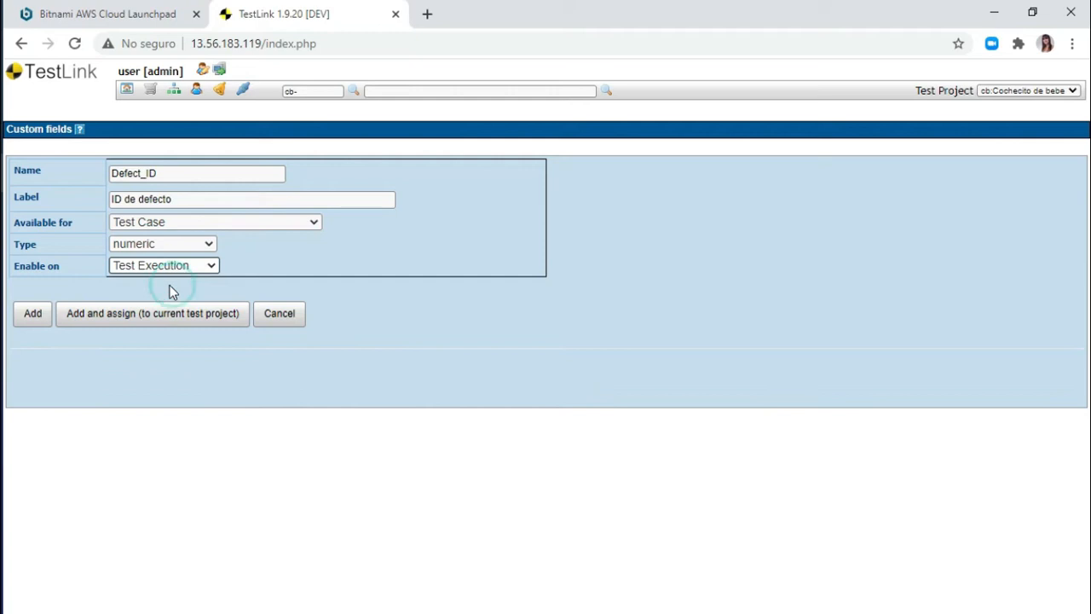
{"action": "left_click", "coordinate": [159, 318]}
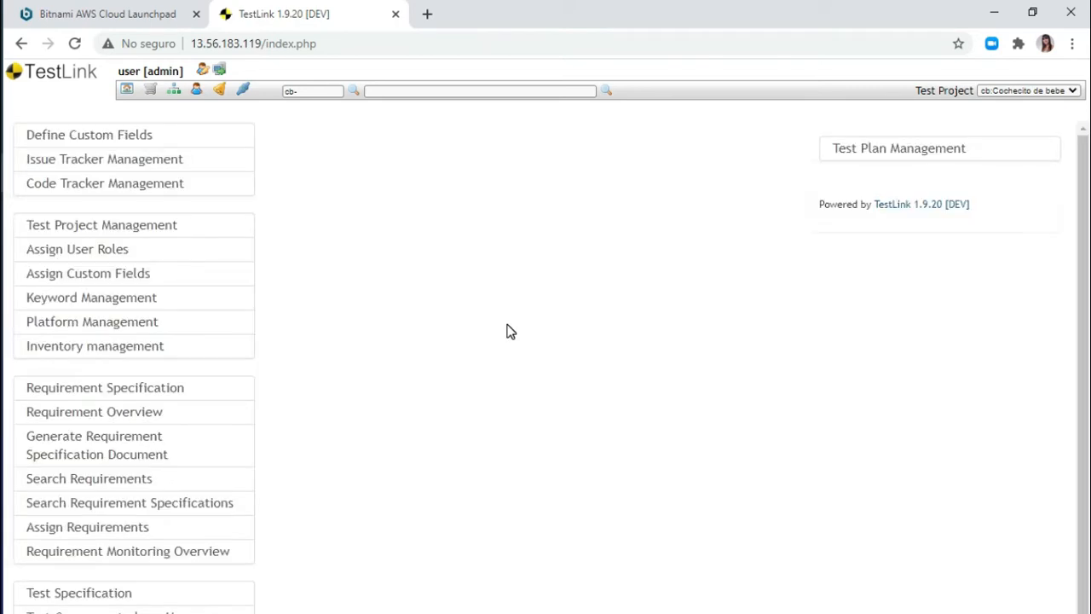
Start a requirement specification in the Cochecito de bebe project with Document ID "Posiciones" and title "Posiciones del cochecito"
{"action": "left_click", "coordinate": [175, 394]}
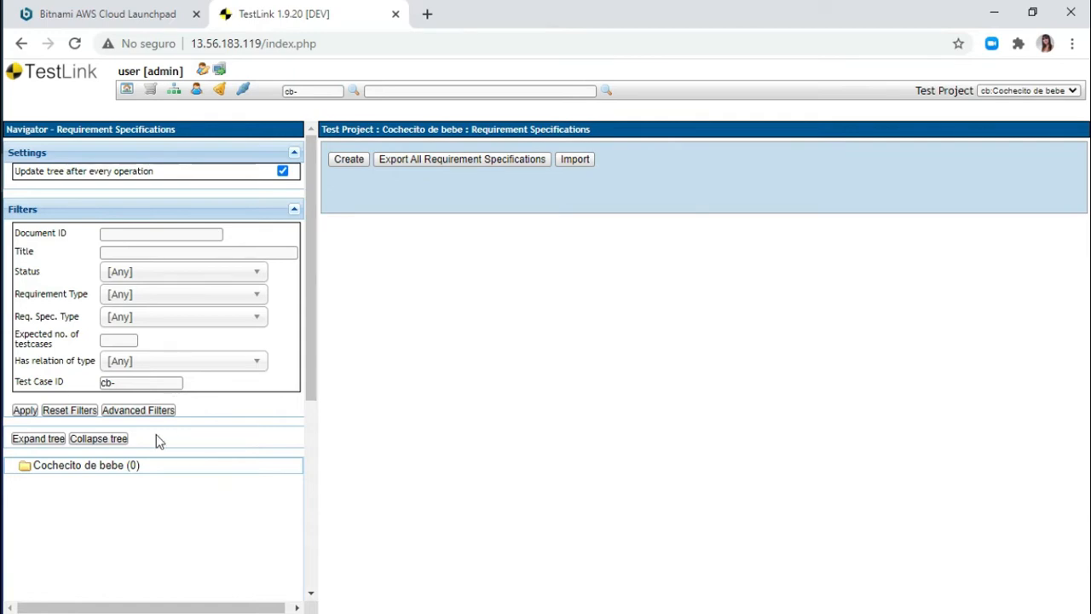
{"action": "left_click", "coordinate": [126, 469]}
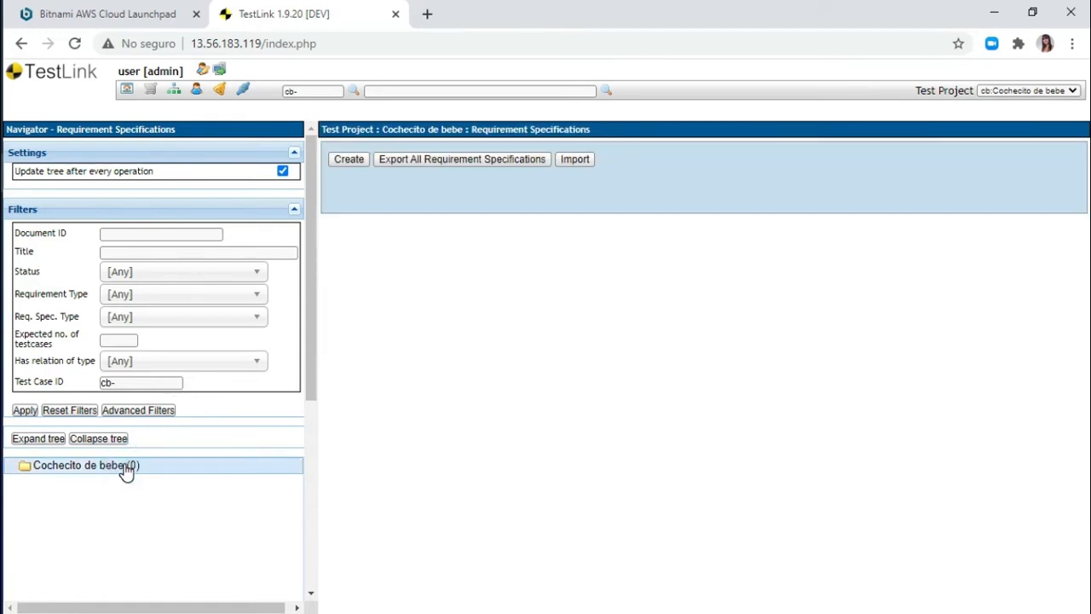
{"action": "left_click", "coordinate": [346, 160]}
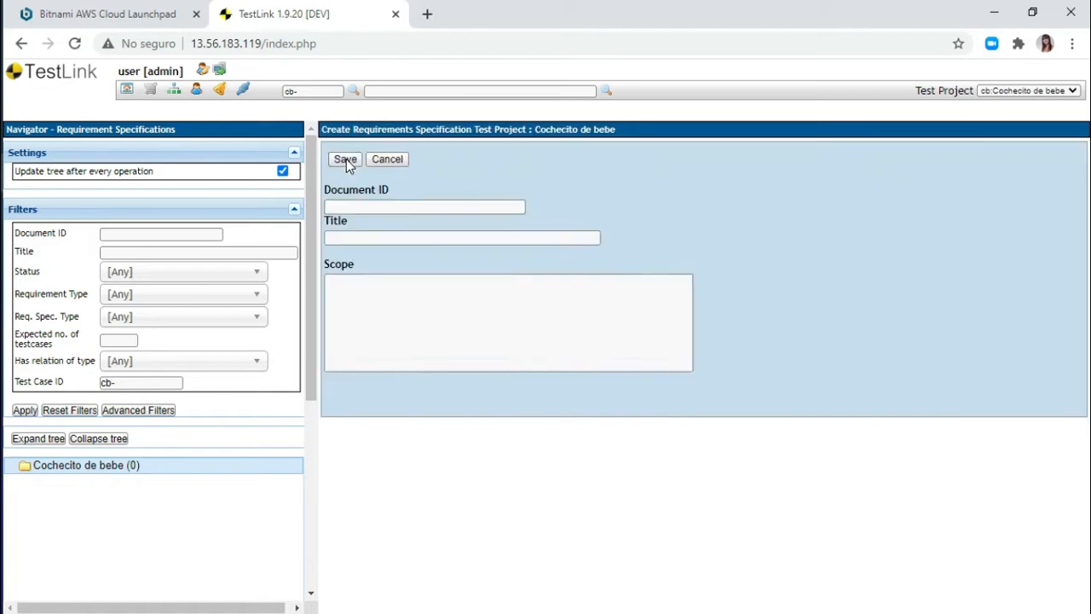
{"action": "left_click", "coordinate": [371, 206]}
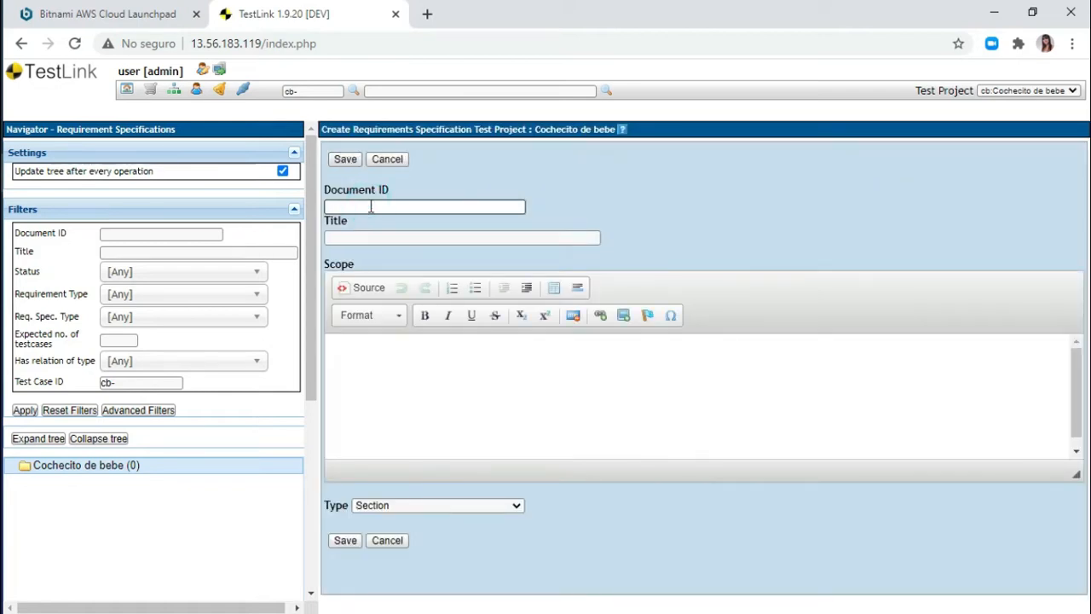
{"action": "type", "text": "Posiciones"}
{"action": "key", "text": "Tab"}
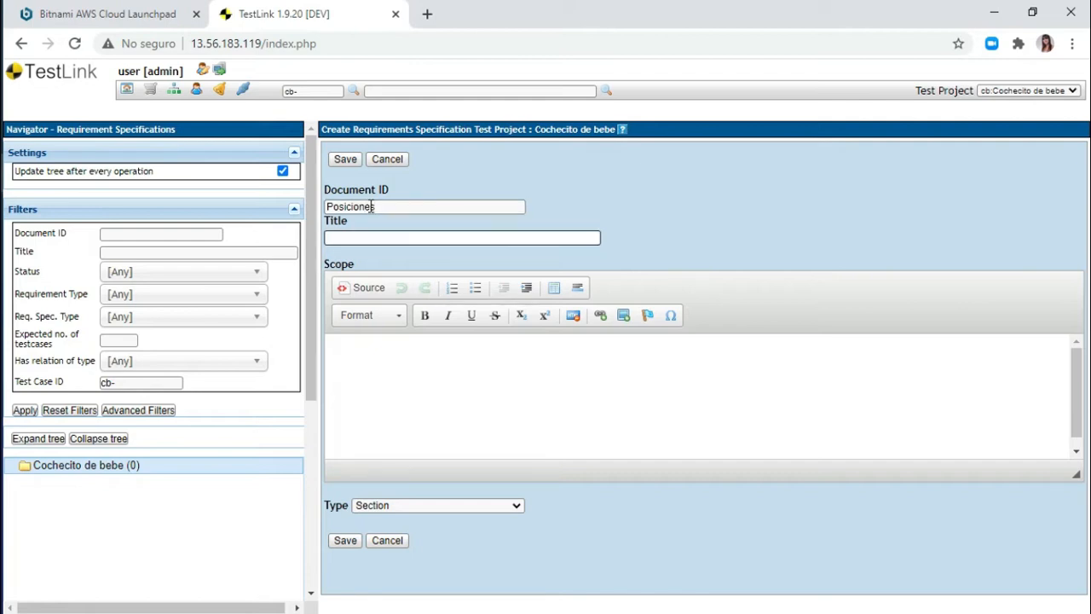
{"action": "type", "text": "Posiciones del cochecito"}
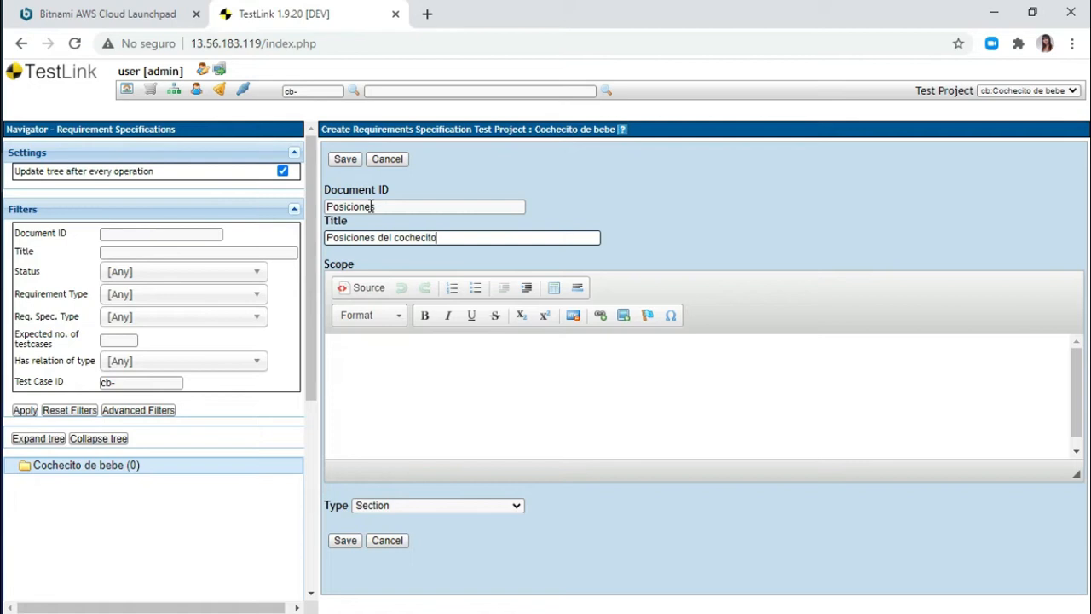
Set the specification's type to System Requirement Specification, leave the scope empty, and save it
{"action": "left_click", "coordinate": [396, 381]}
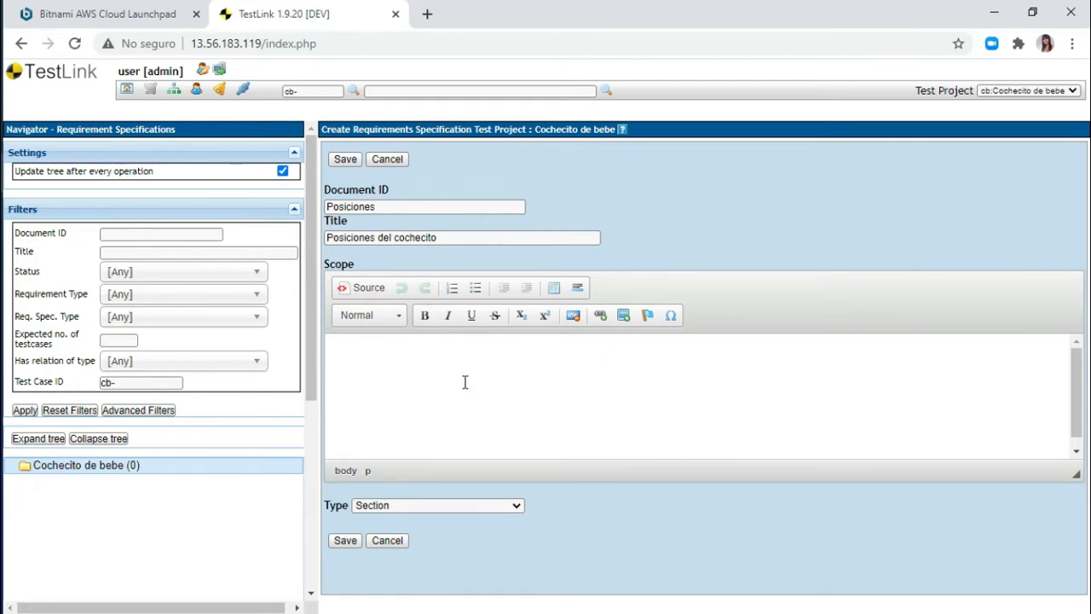
{"action": "left_click", "coordinate": [400, 505]}
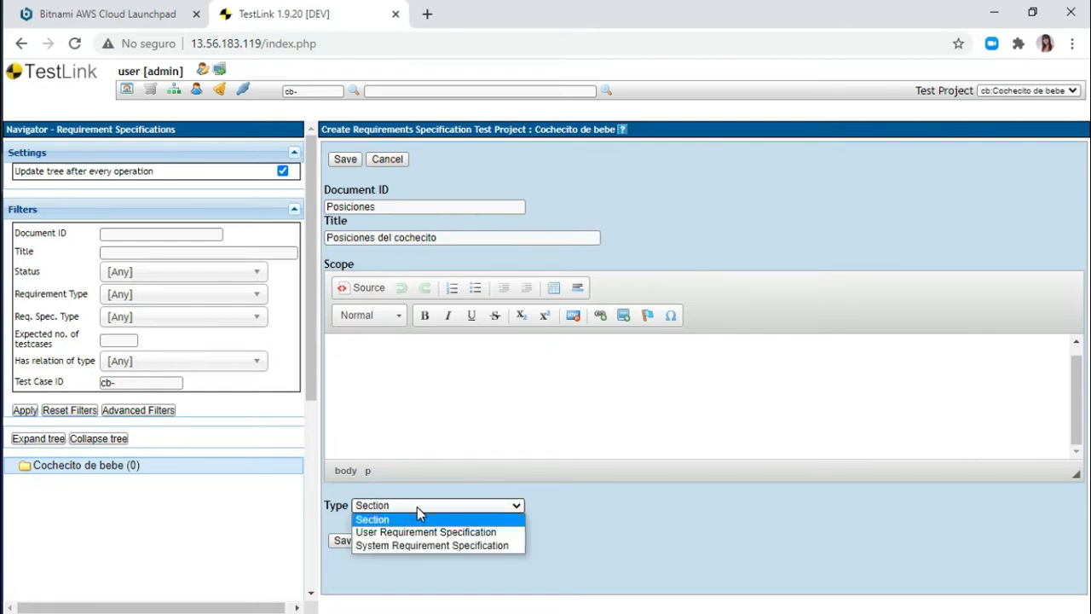
{"action": "left_click", "coordinate": [469, 546]}
{"action": "left_click", "coordinate": [350, 542]}
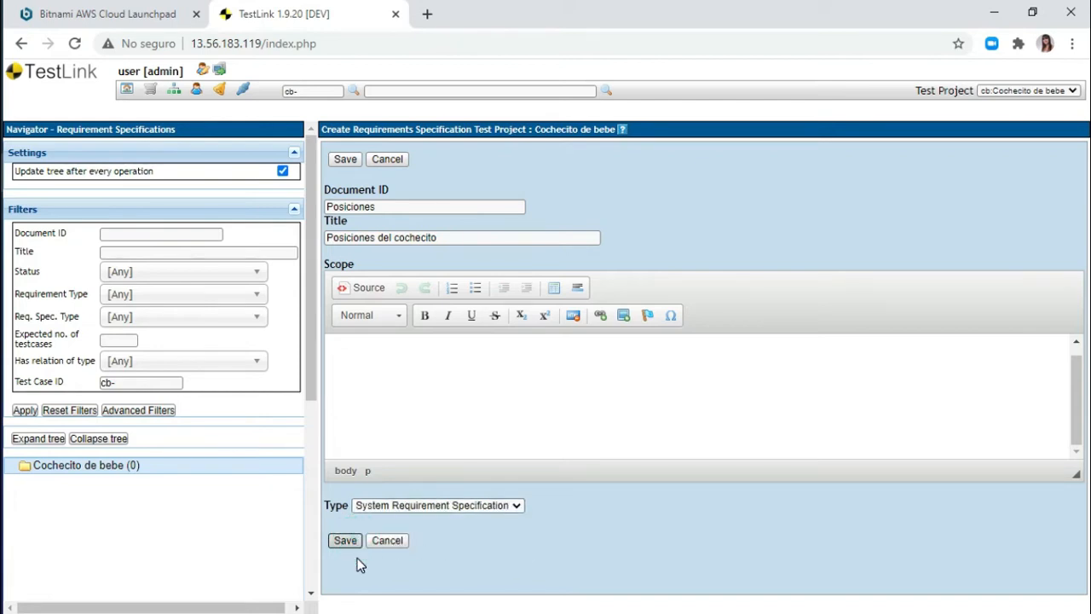
{"action": "left_click", "coordinate": [417, 251]}
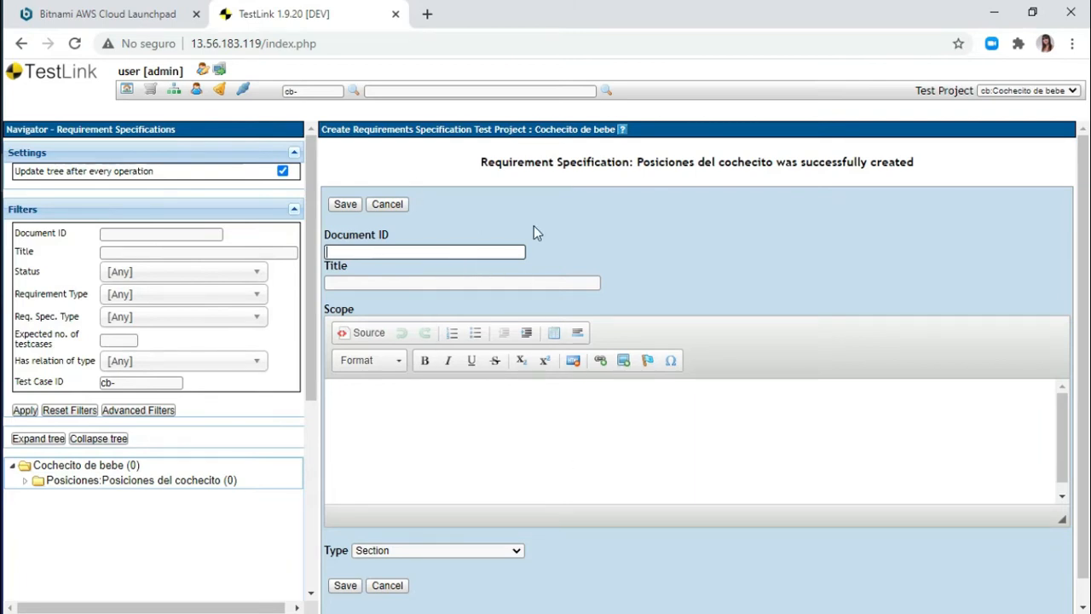
Start a new requirement under the Posiciones del cochecito specification with Document ID "Giro" and title "Giros"
{"action": "left_click", "coordinate": [145, 488]}
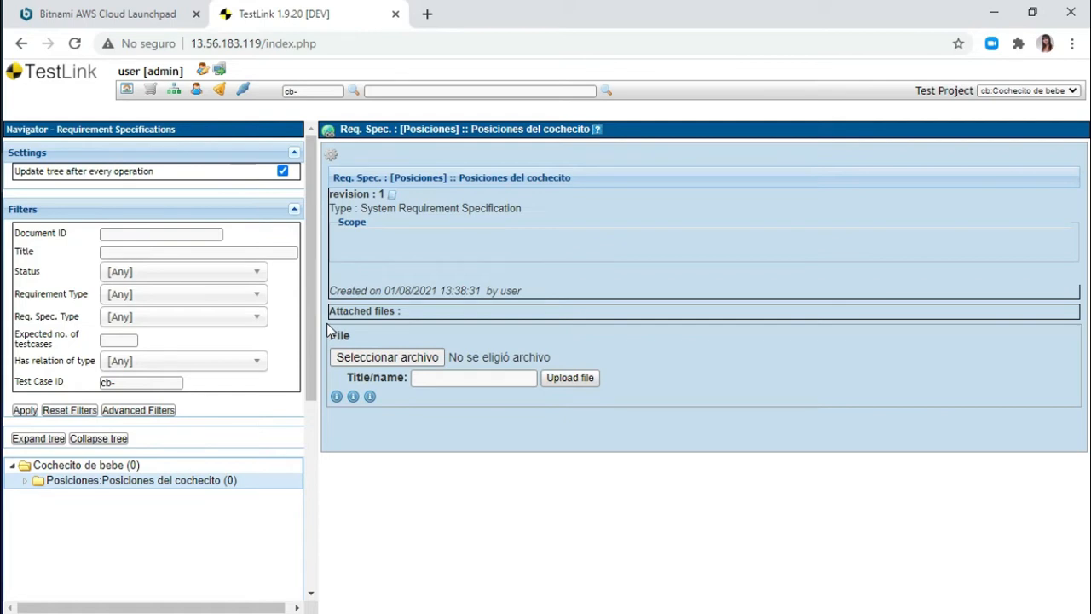
{"action": "left_click", "coordinate": [332, 156]}
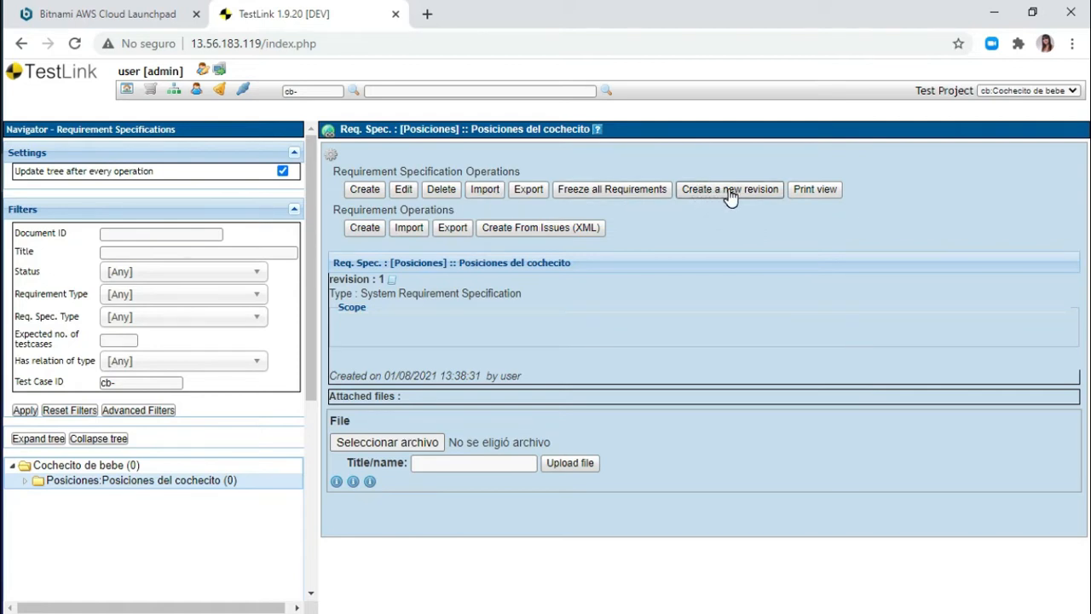
{"action": "left_click", "coordinate": [364, 229]}
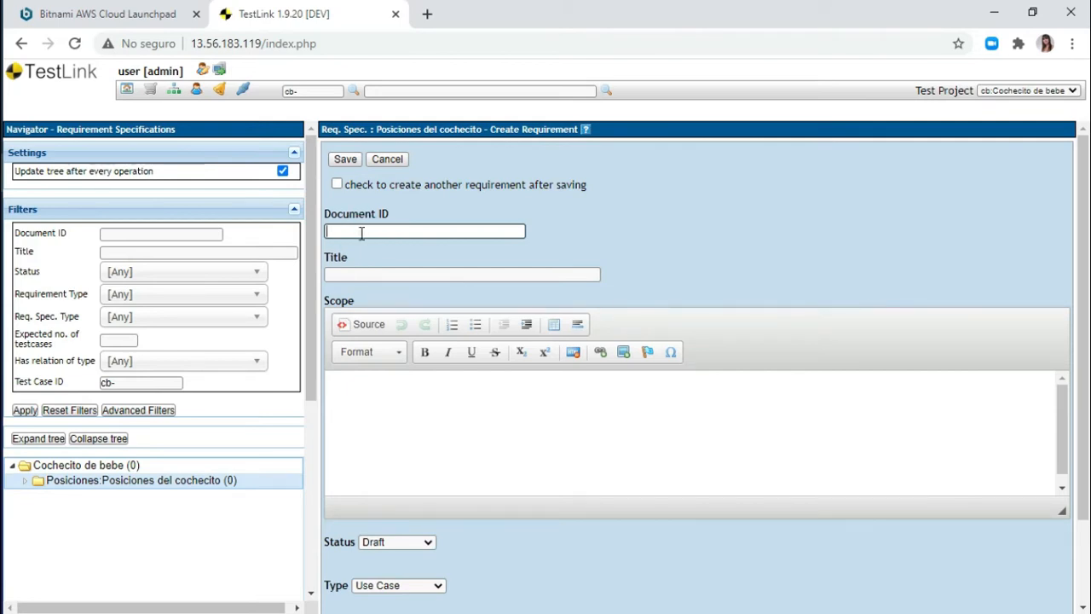
{"action": "type", "text": "Giro"}
{"action": "key", "text": "Tab"}
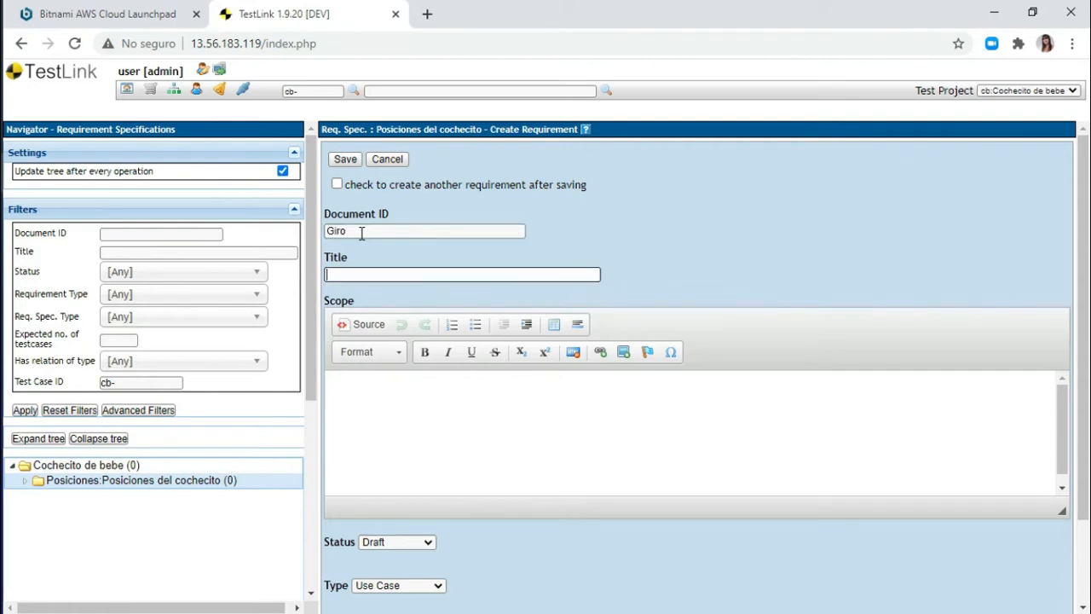
{"action": "type", "text": "Giros"}
Write the requirement's scope as "Puede mirar hacia adelante, o hacia atrás."
{"action": "left_click", "coordinate": [410, 415]}
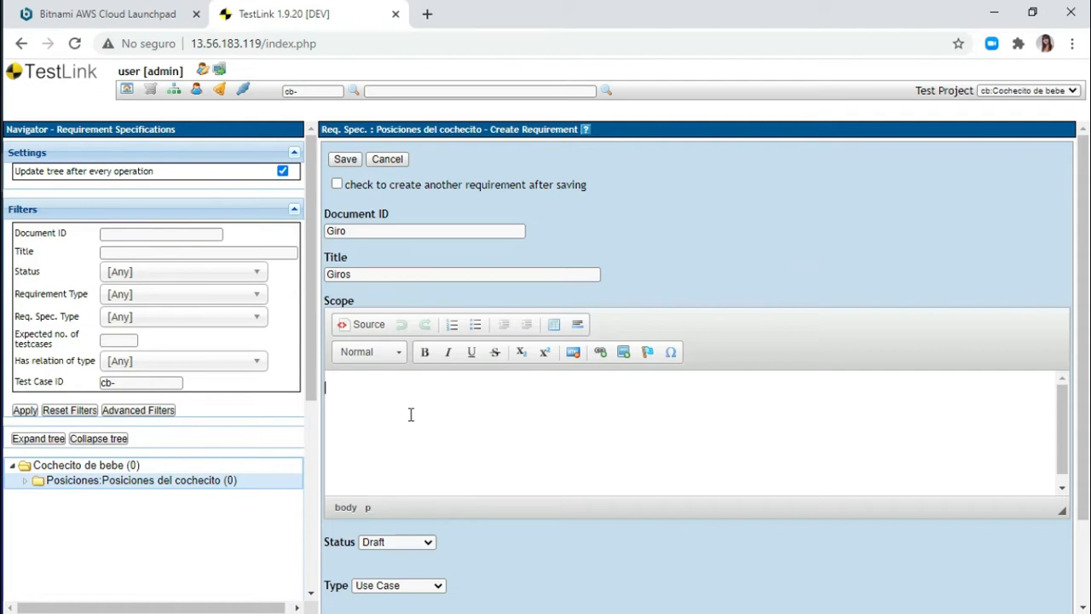
{"action": "type", "text": "Pude"}
{"action": "key", "text": "BackSpace"}
{"action": "key", "text": "BackSpace"}
{"action": "type", "text": "ede mirar "}
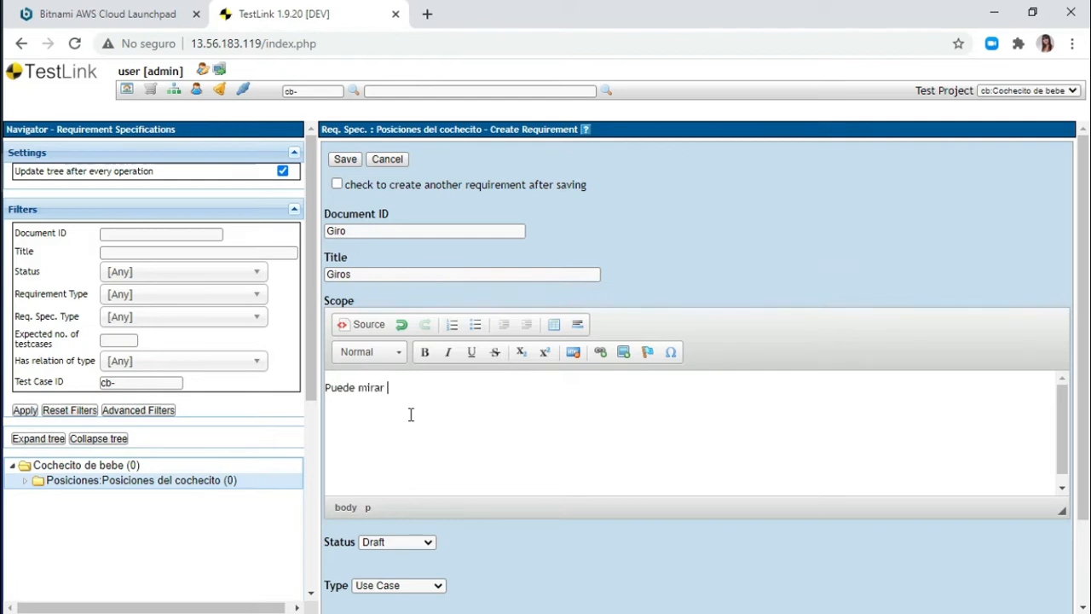
{"action": "type", "text": "hacia adelante, "}
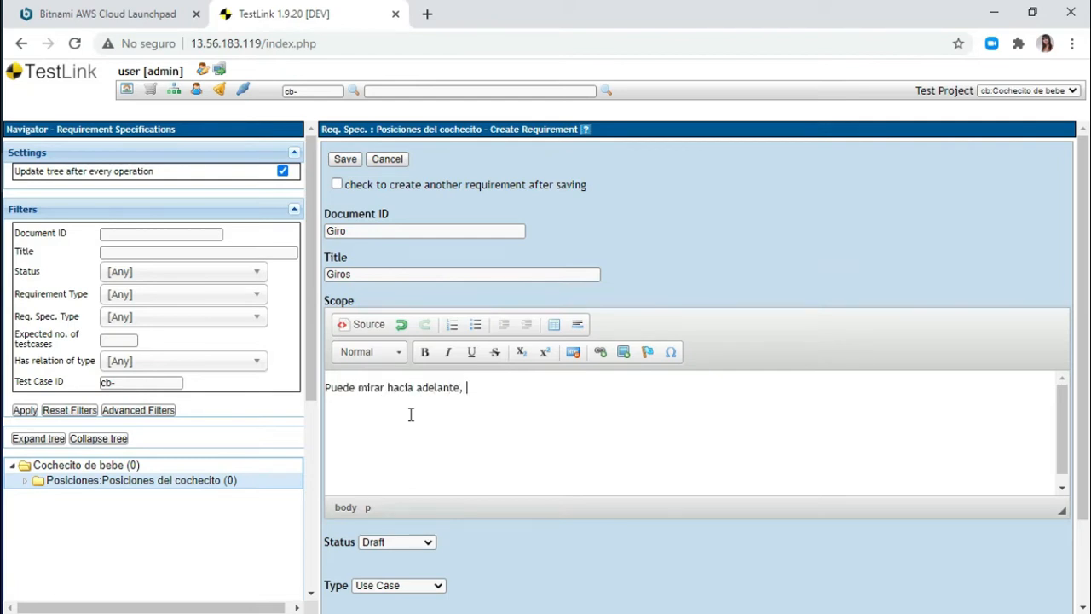
{"action": "type", "text": "o hacia atrás."}
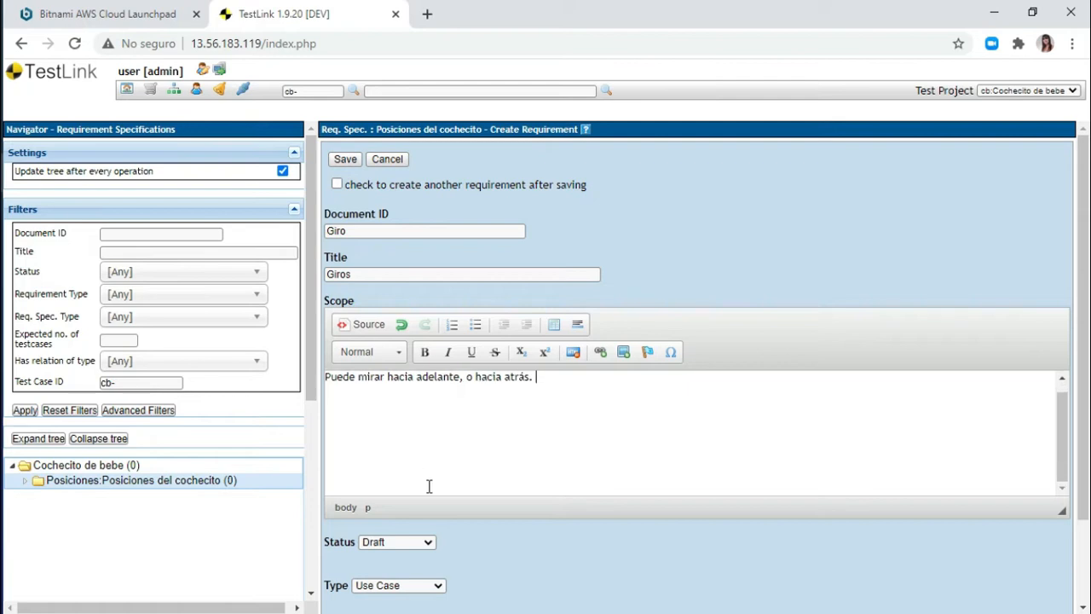
Set the Giros requirement's status to Finish and its type to Feature
{"action": "left_click", "coordinate": [404, 542]}
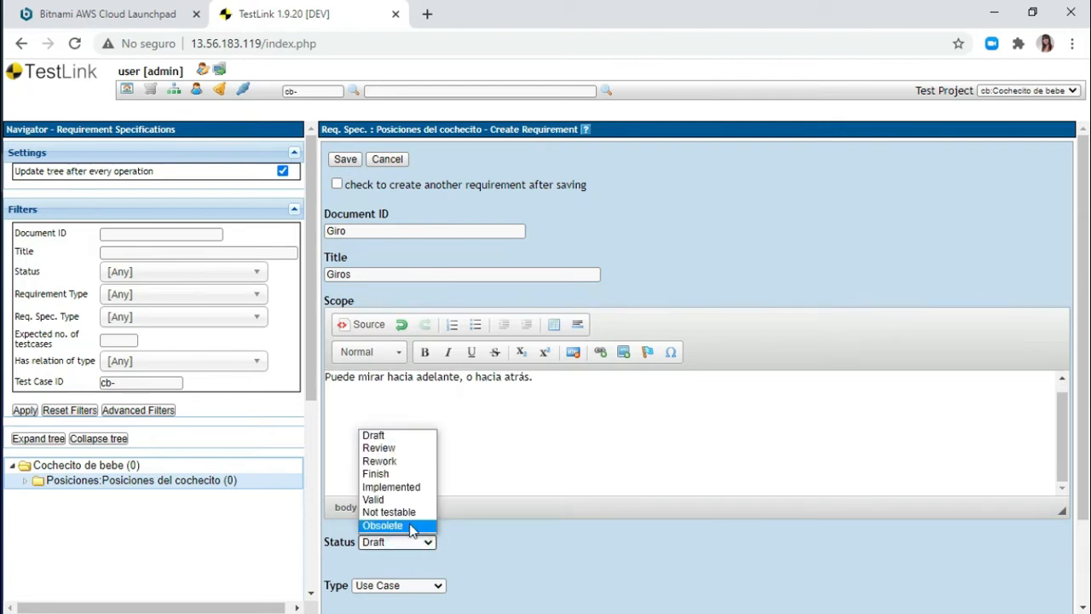
{"action": "left_click", "coordinate": [388, 473]}
{"action": "left_click", "coordinate": [423, 588]}
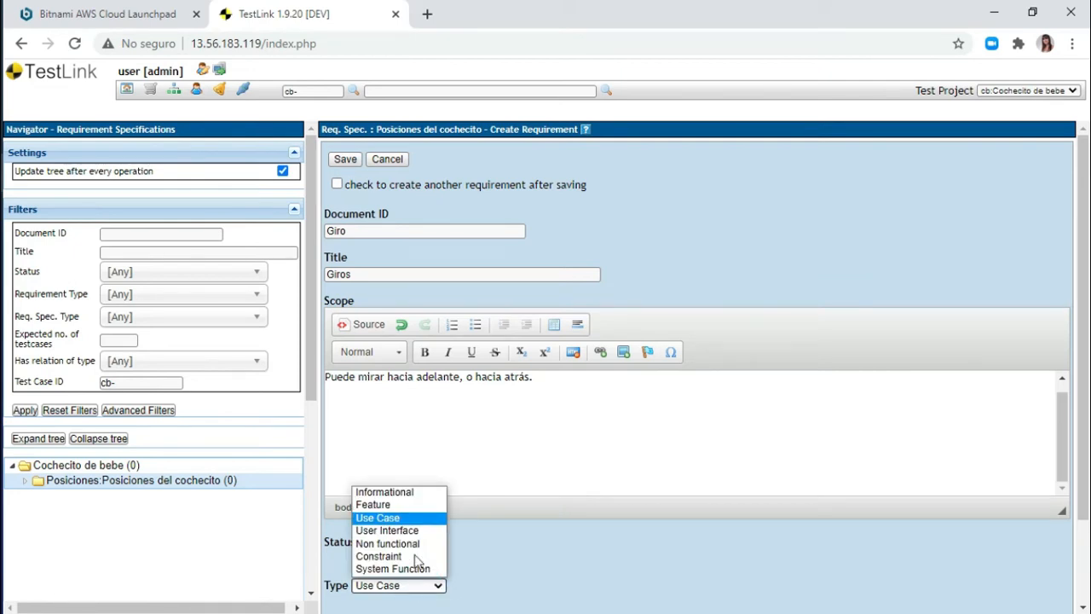
{"action": "left_click", "coordinate": [414, 504]}
Set the number of test cases needed to 3 and save the Giros requirement
{"action": "scroll", "coordinate": [536, 565], "scroll_direction": "down", "scroll_amount": 1}
{"action": "scroll", "coordinate": [536, 564], "scroll_direction": "down", "scroll_amount": 1}
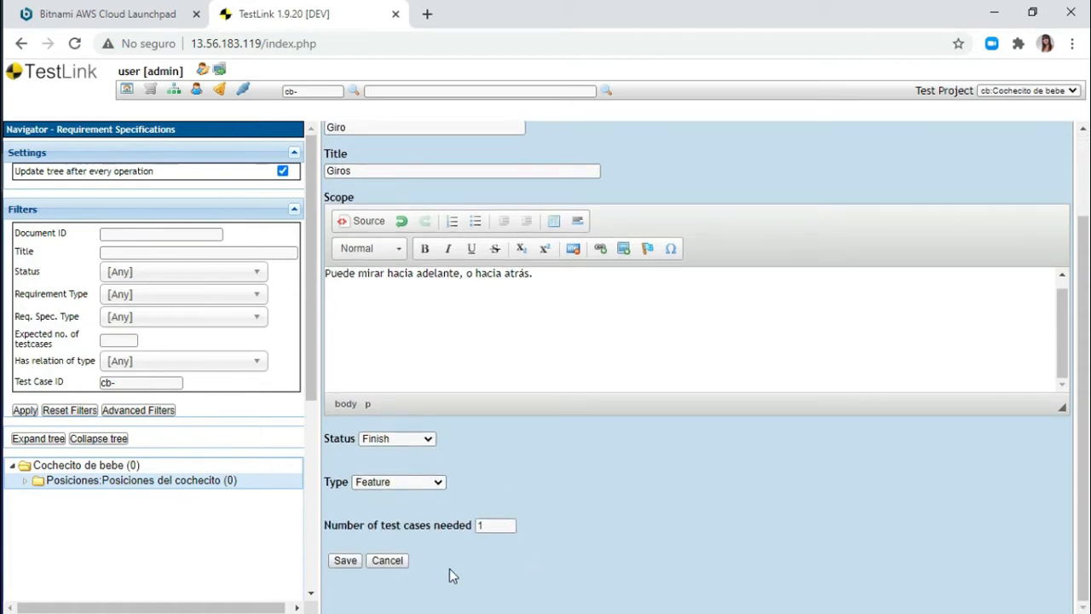
{"action": "left_click", "coordinate": [499, 526]}
{"action": "double_click", "coordinate": [497, 527]}
{"action": "double_click", "coordinate": [496, 527]}
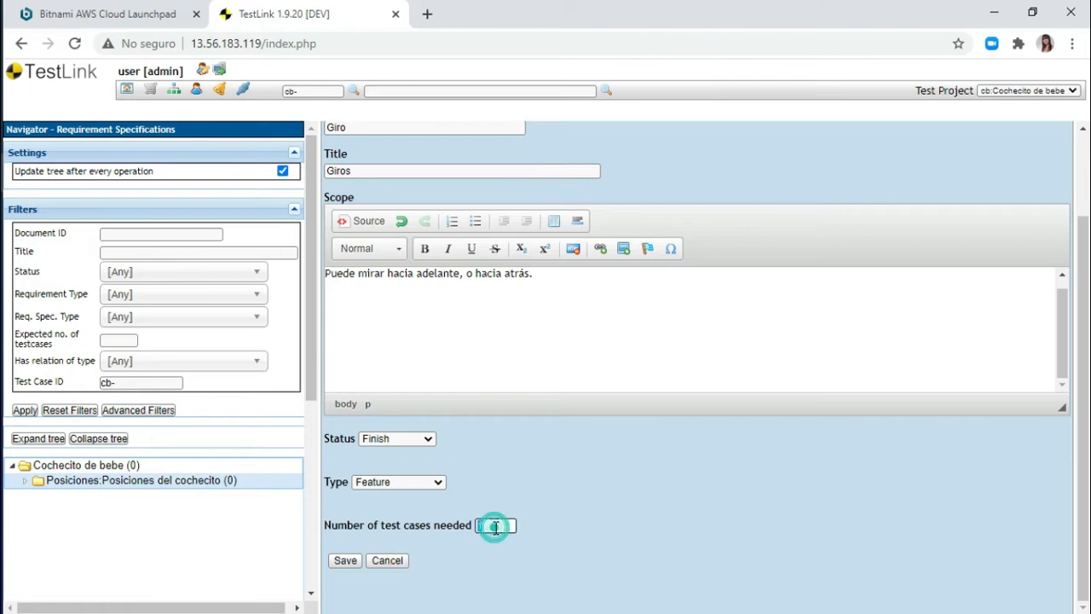
{"action": "type", "text": "2"}
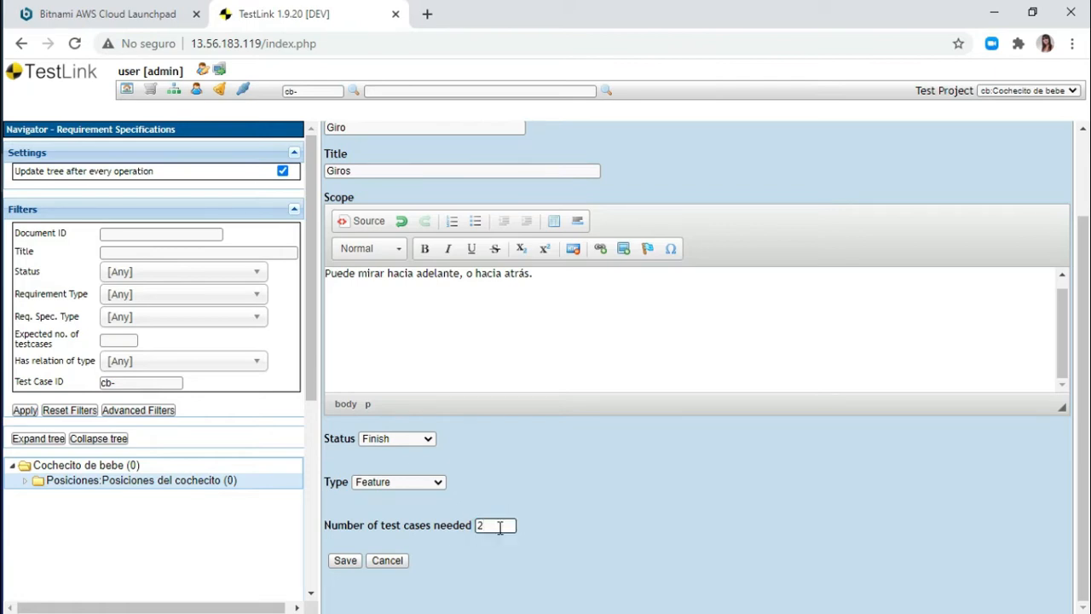
{"action": "double_click", "coordinate": [498, 526]}
{"action": "type", "text": "3"}
{"action": "left_click", "coordinate": [345, 561]}
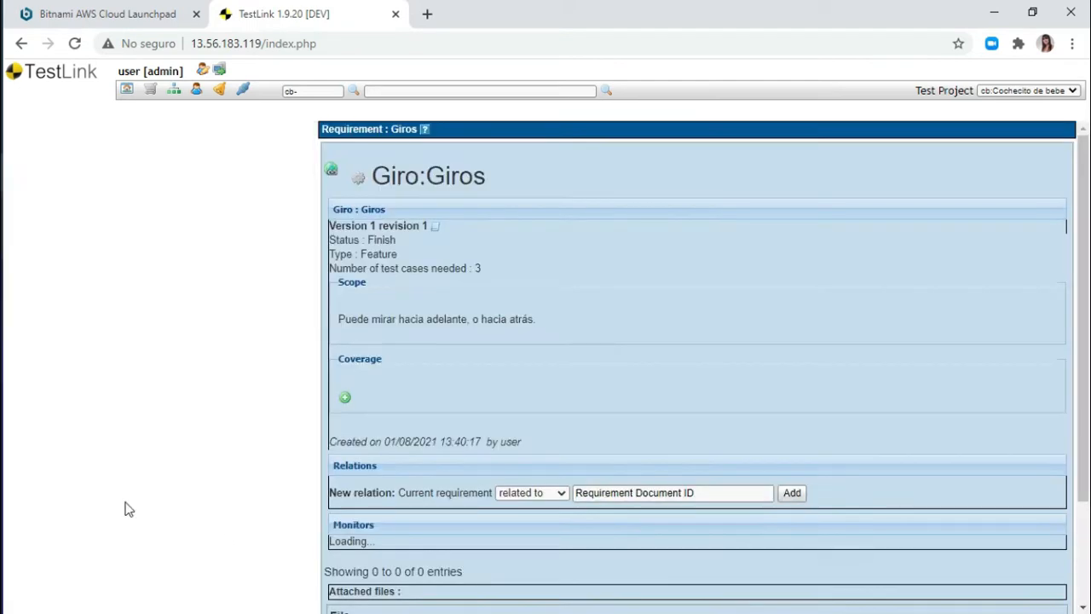
Start a new requirement specification in the Cochecito de bebe project with Document ID "Plegado" and title "Plegado"
{"action": "left_click", "coordinate": [22, 483]}
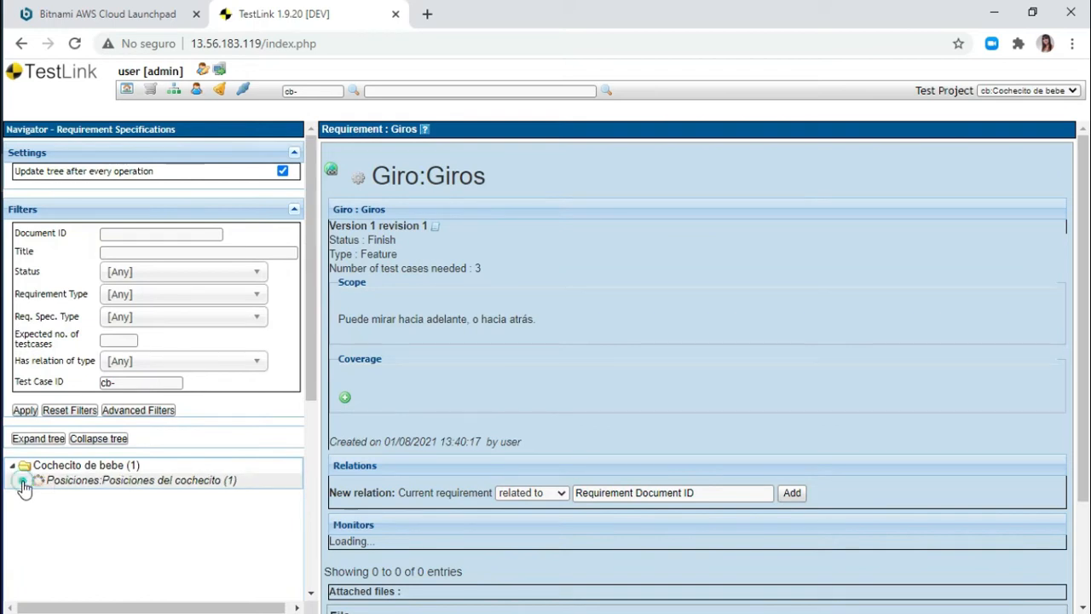
{"action": "left_click", "coordinate": [96, 473]}
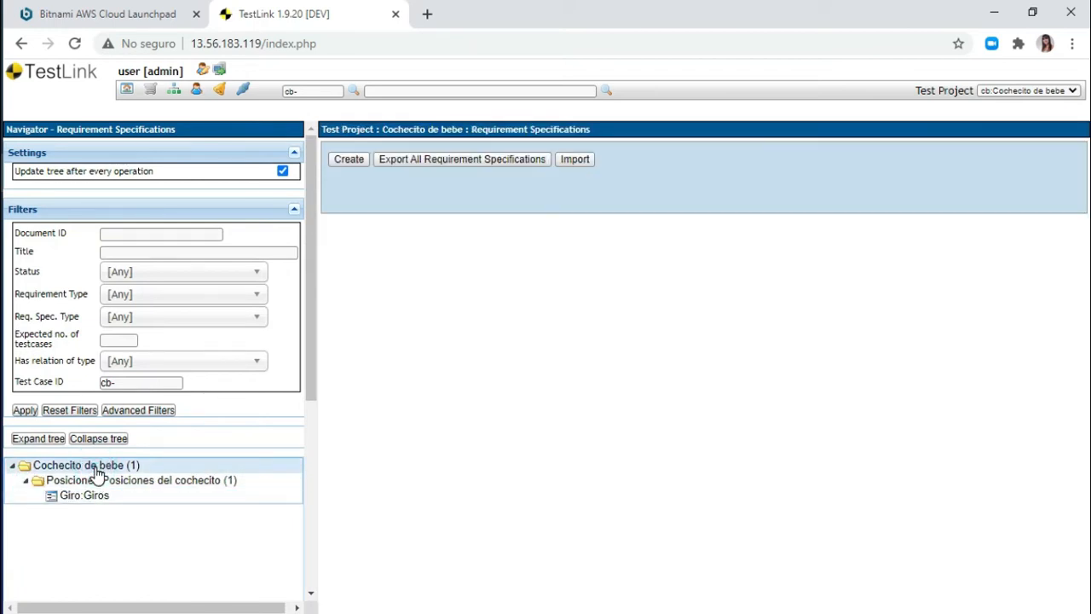
{"action": "left_click", "coordinate": [356, 161]}
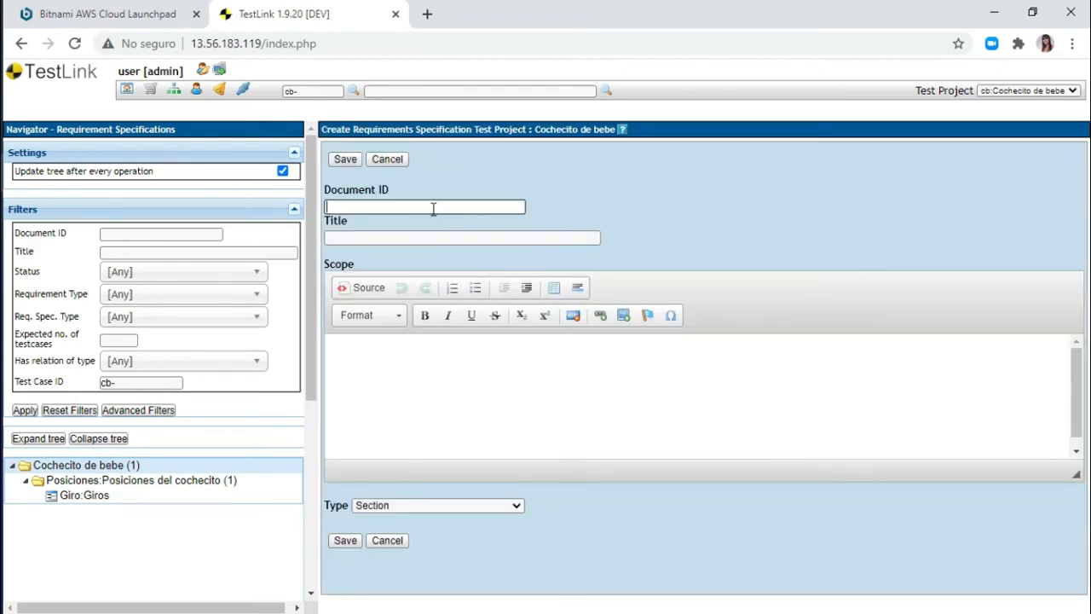
{"action": "left_click", "coordinate": [433, 209]}
{"action": "type", "text": "Plegado"}
{"action": "key", "text": "Tab"}
{"action": "type", "text": "Plegado"}
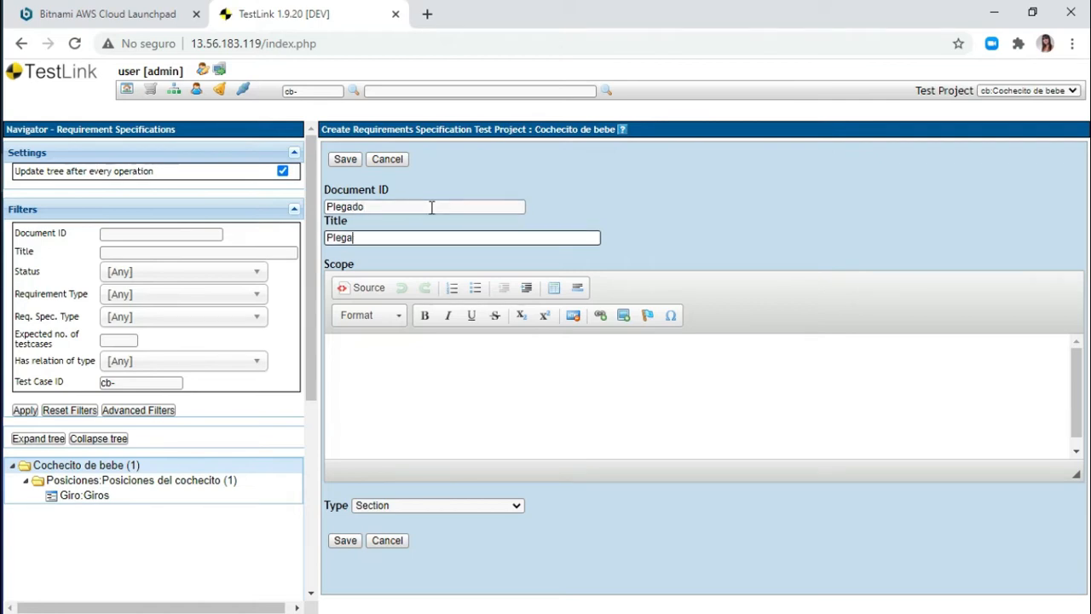
Set the Plegado specification's type to System Requirement Specification and save it with an empty scope
{"action": "left_click", "coordinate": [499, 394]}
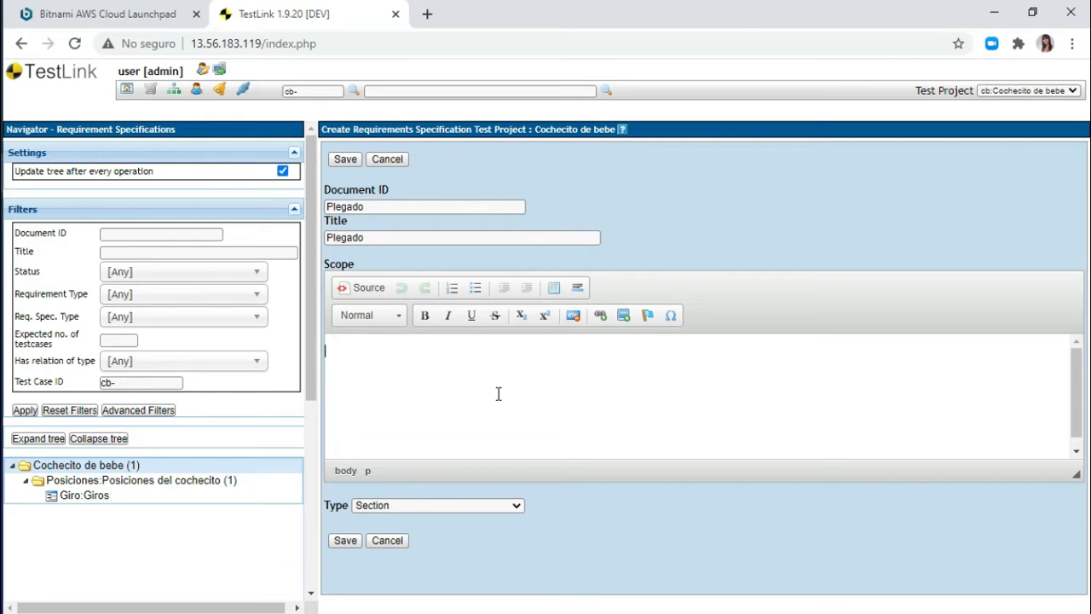
{"action": "left_click", "coordinate": [446, 509]}
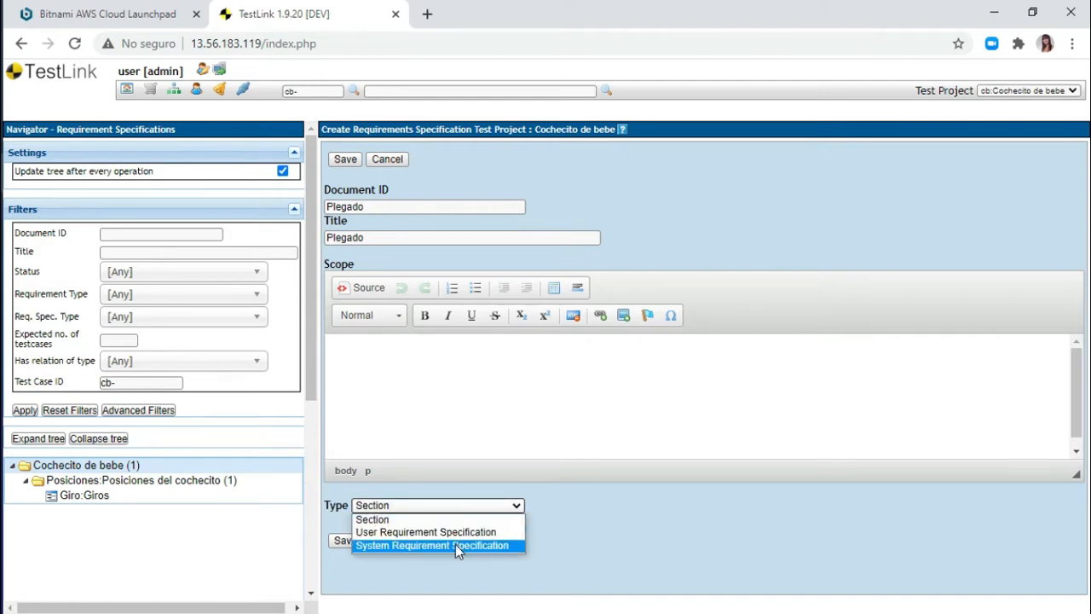
{"action": "left_click", "coordinate": [456, 545]}
{"action": "left_click", "coordinate": [348, 544]}
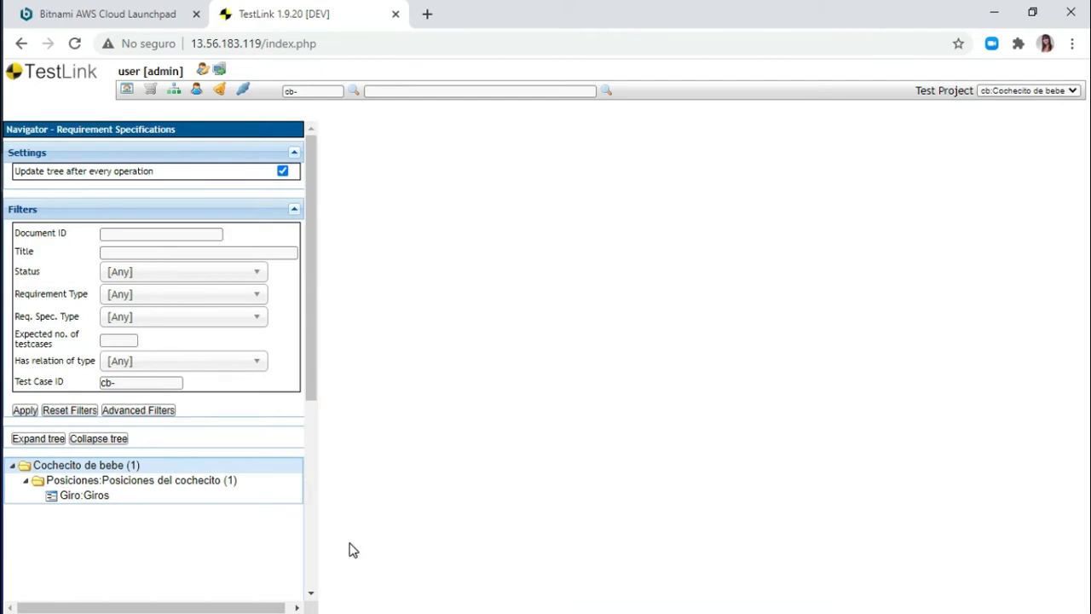
Start a new requirement under the Plegado specification with Document ID "Plegado" and title "Plegado"
{"action": "left_click", "coordinate": [333, 157]}
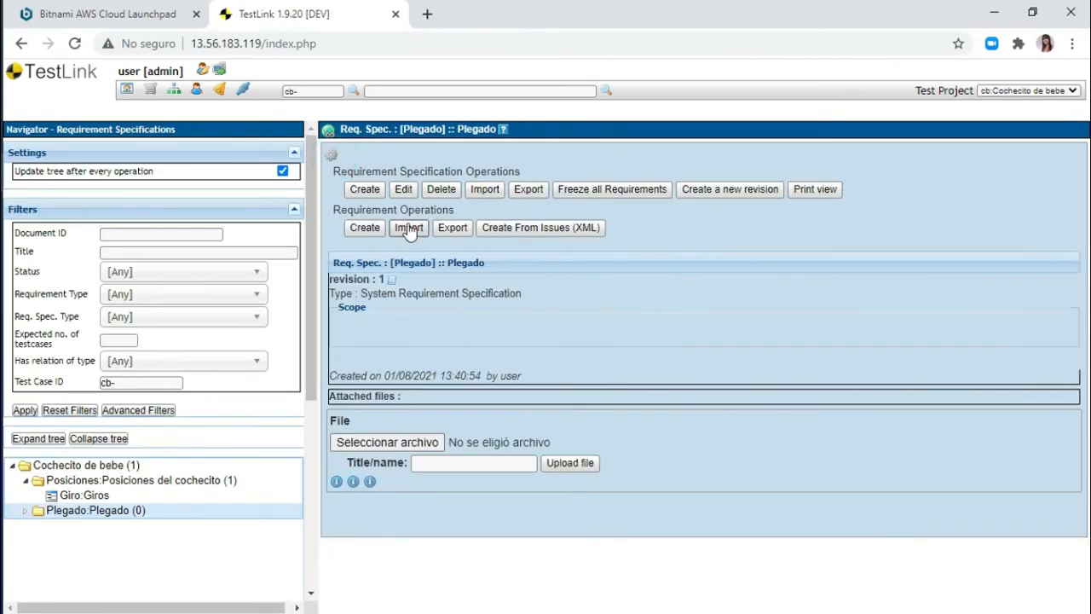
{"action": "left_click", "coordinate": [364, 228]}
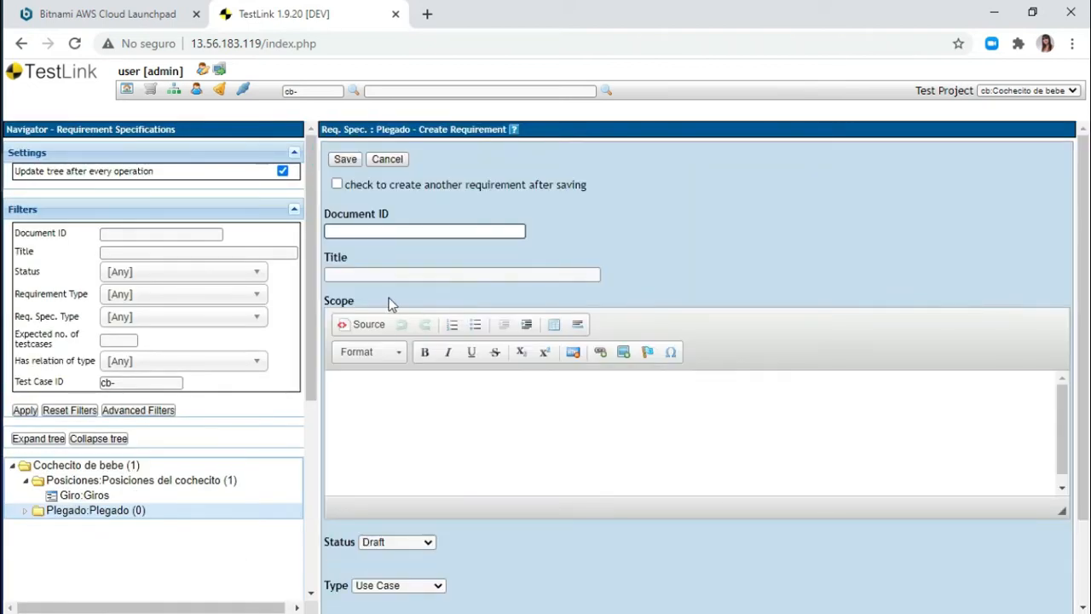
{"action": "left_click", "coordinate": [378, 233]}
{"action": "type", "text": "Plega"}
{"action": "key", "text": "Tab"}
{"action": "type", "text": "Plegado"}
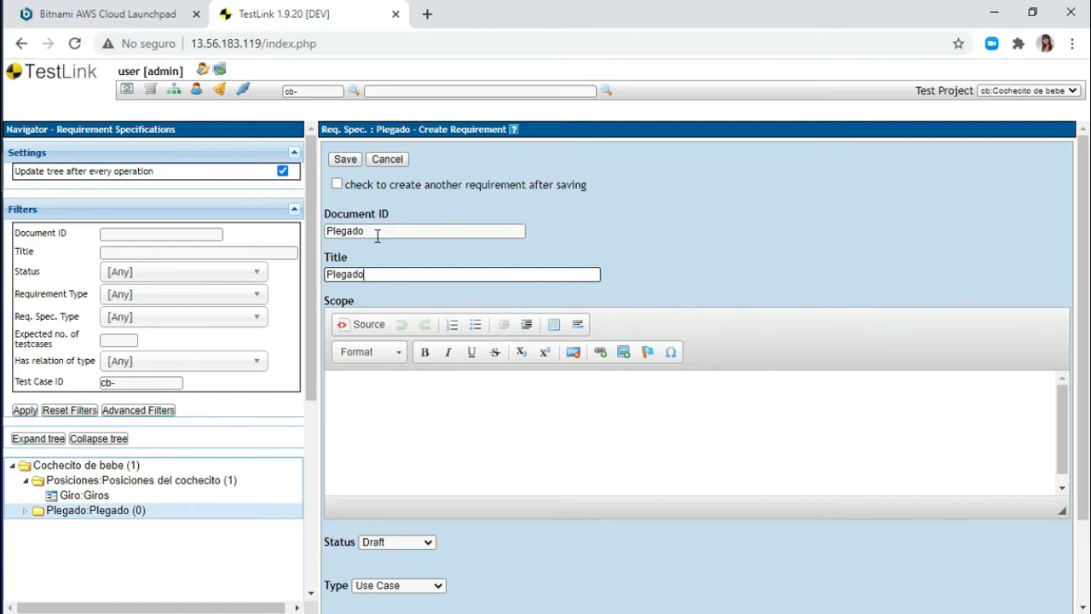
Write the scope on three lines: "Como padre de la criatura", "Quiero poder plegar el cochecito", "Para poder guardarlo en el auto"
{"action": "left_click", "coordinate": [451, 407]}
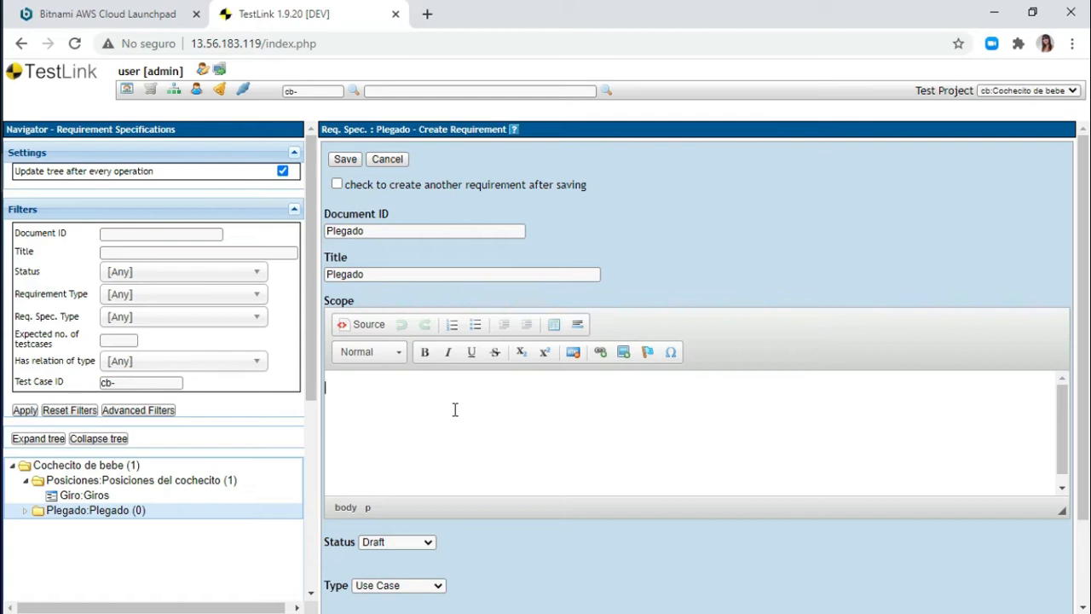
{"action": "type", "text": "Como padre de la c"}
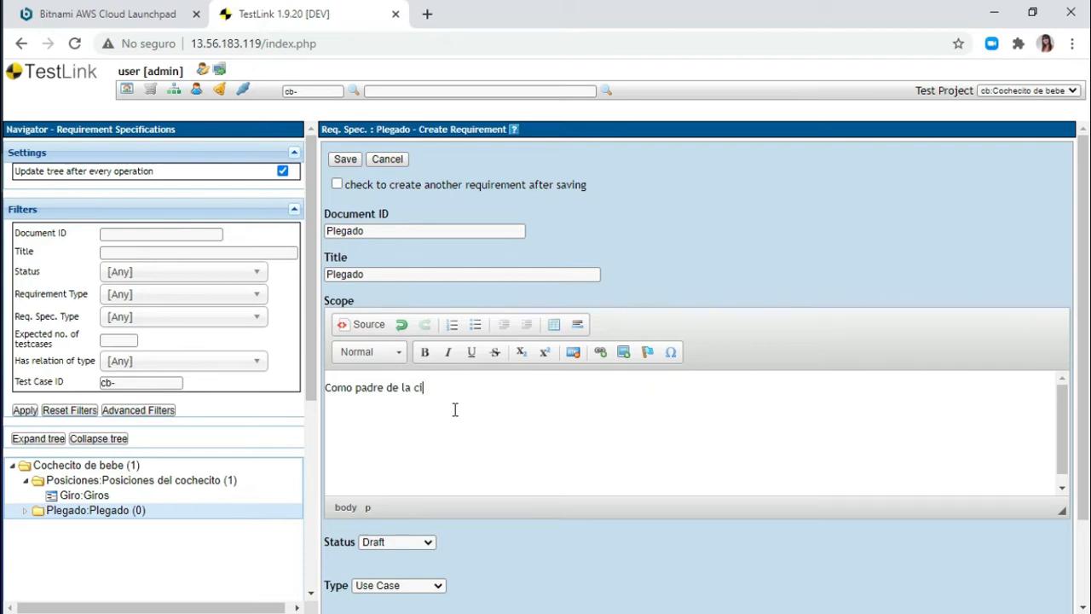
{"action": "type", "text": "riatura Quiero pod"}
{"action": "type", "text": "er plegar"}
{"action": "type", "text": " el cochecito"}
{"action": "key", "text": "Return"}
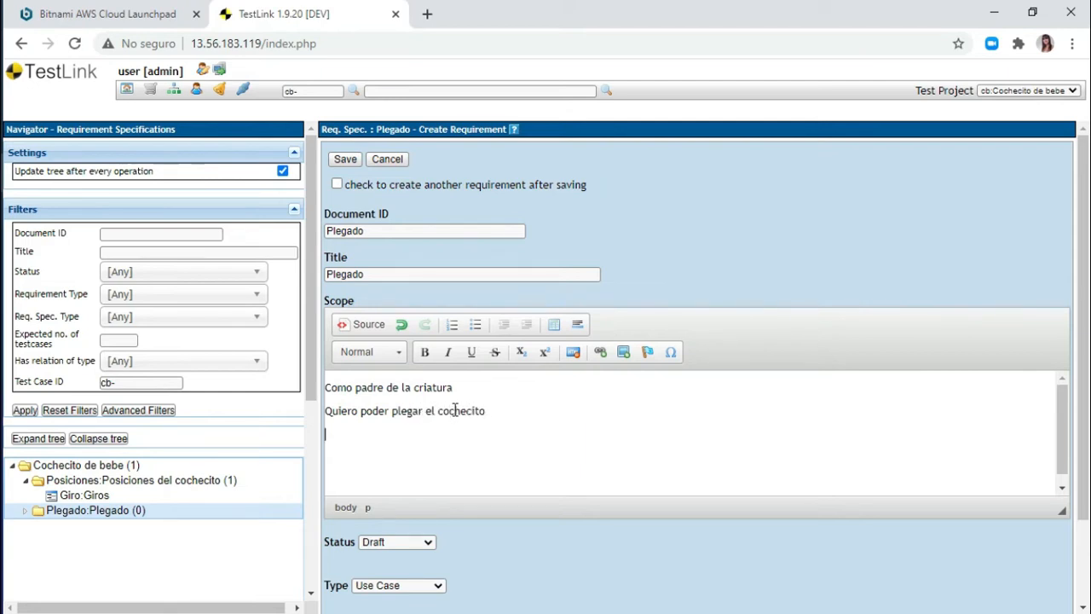
{"action": "type", "text": "Para poder guardarlo en el auto"}
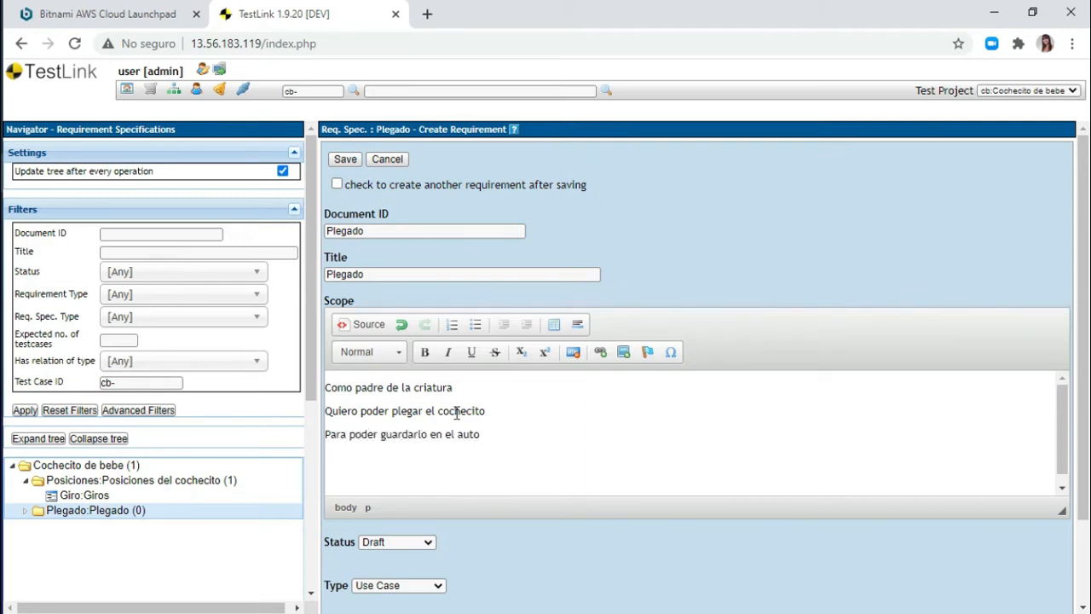
Set the Plegado requirement's status to Finish and keep Use Case as its type
{"action": "left_click", "coordinate": [397, 542]}
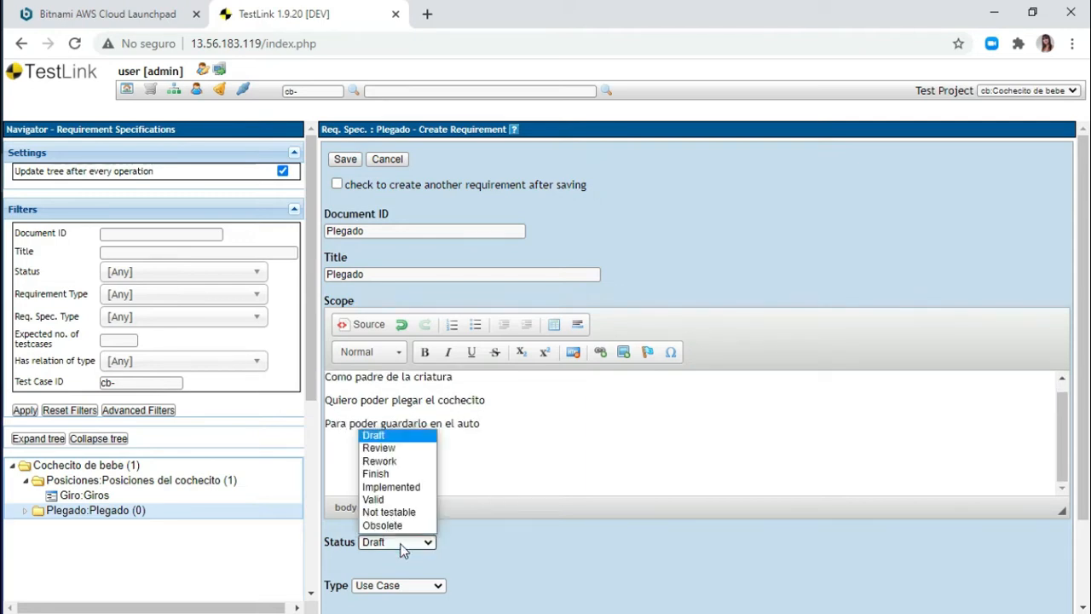
{"action": "left_click", "coordinate": [419, 461]}
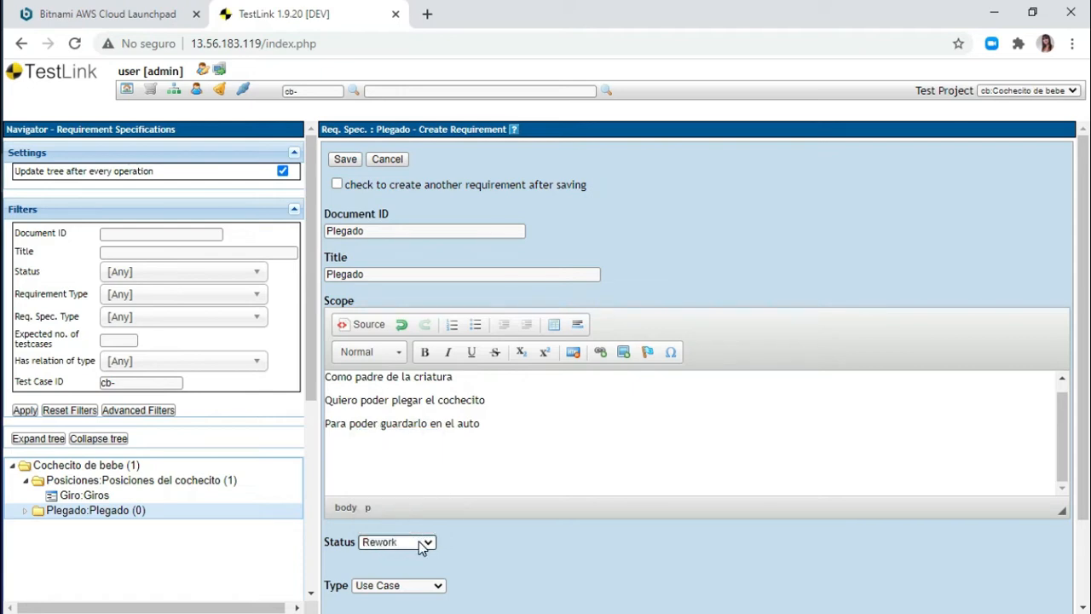
{"action": "left_click", "coordinate": [419, 542]}
{"action": "left_click", "coordinate": [404, 475]}
{"action": "left_click", "coordinate": [505, 579]}
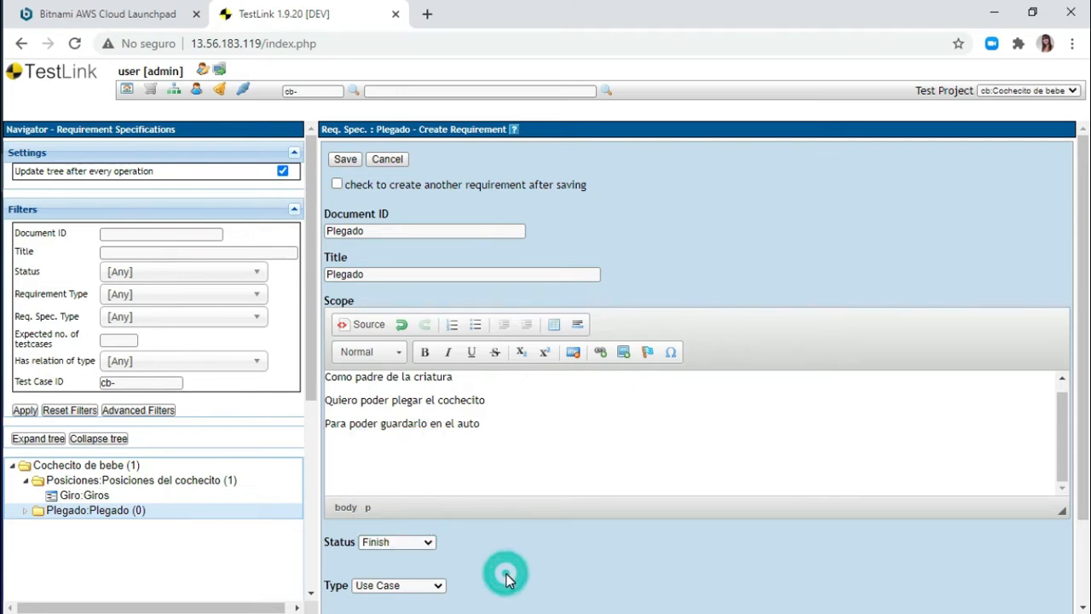
{"action": "left_click", "coordinate": [423, 586]}
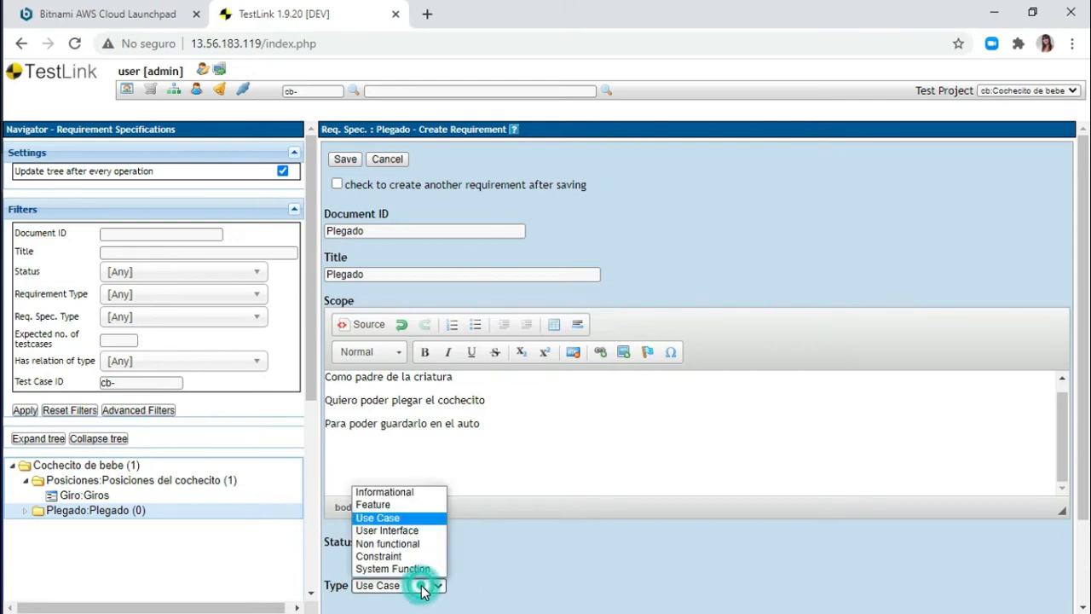
{"action": "left_click", "coordinate": [412, 518]}
Set the number of test cases needed to 2 and save the Plegado requirement
{"action": "scroll", "coordinate": [492, 573], "scroll_direction": "down", "scroll_amount": 3}
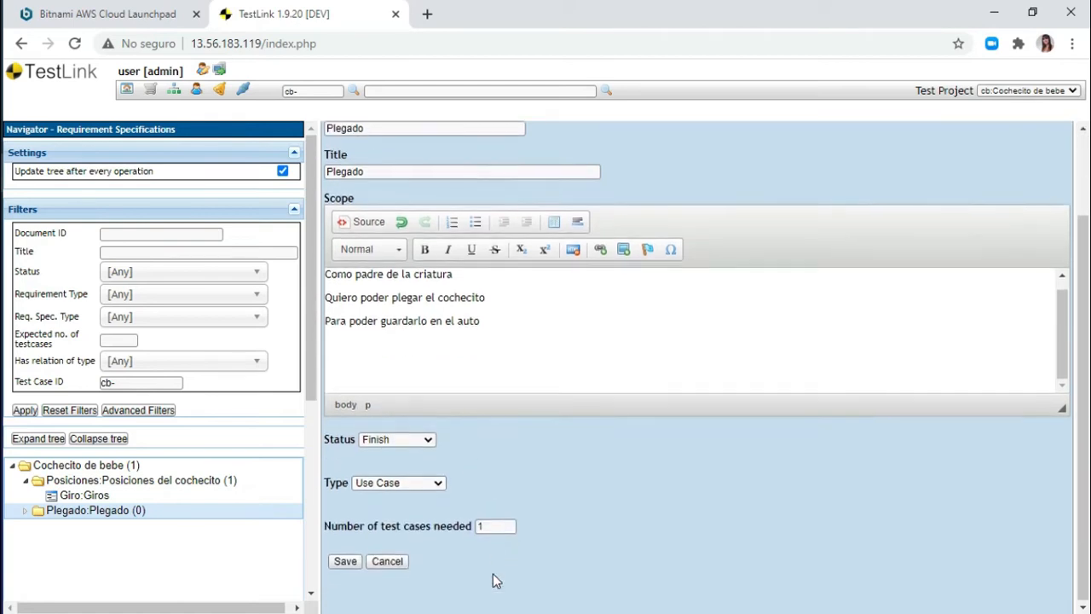
{"action": "left_click", "coordinate": [499, 526]}
{"action": "double_click", "coordinate": [499, 525]}
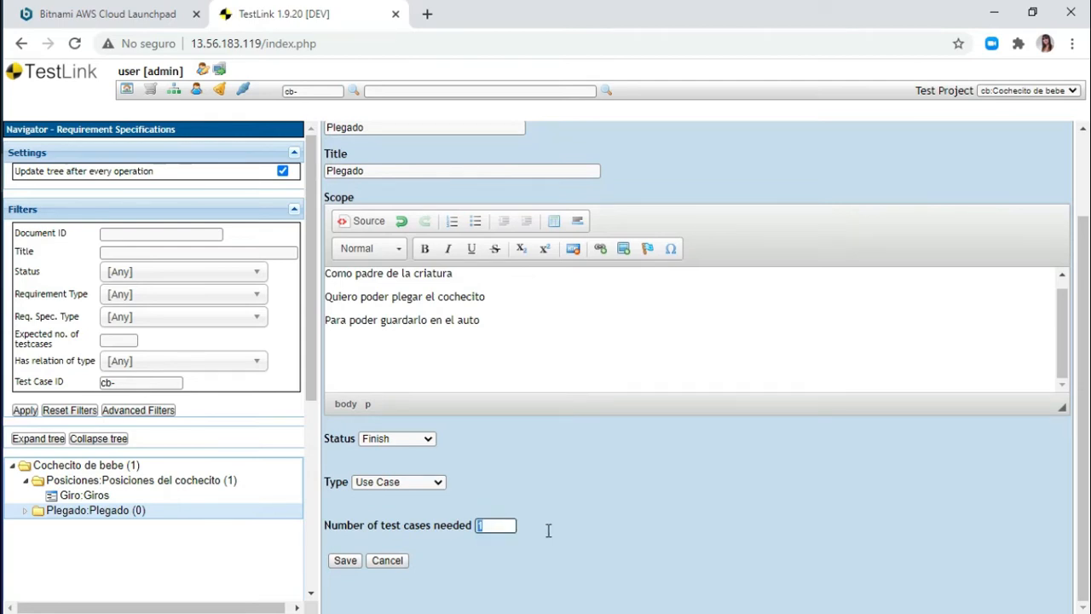
{"action": "type", "text": "2"}
{"action": "left_click", "coordinate": [346, 560]}
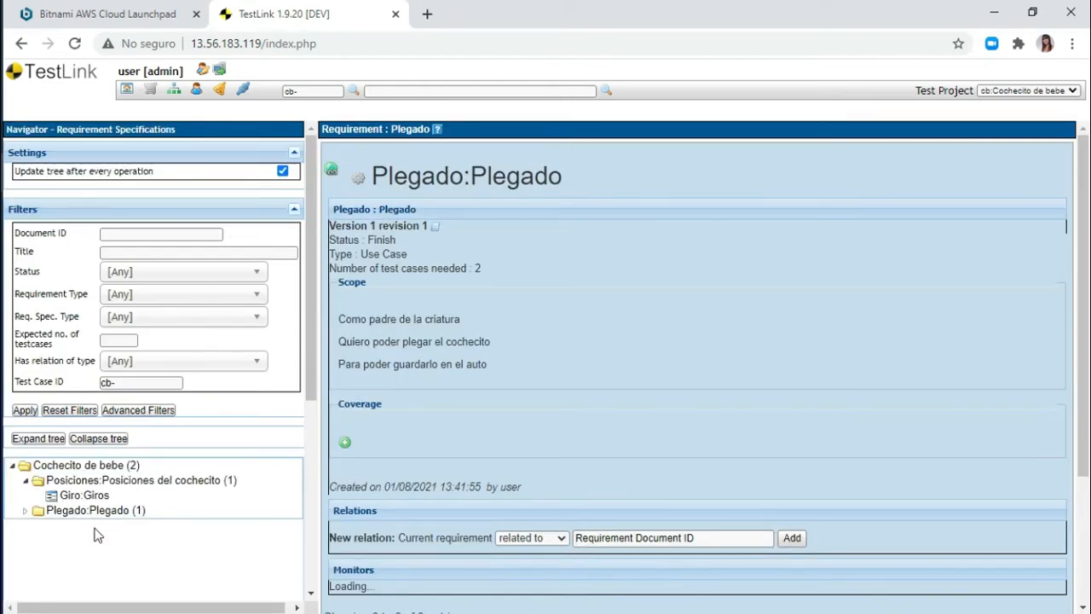
Review the coverage, type and status of the project's requirements in the Requirement Overview, and return to the main page
{"action": "left_click", "coordinate": [126, 89]}
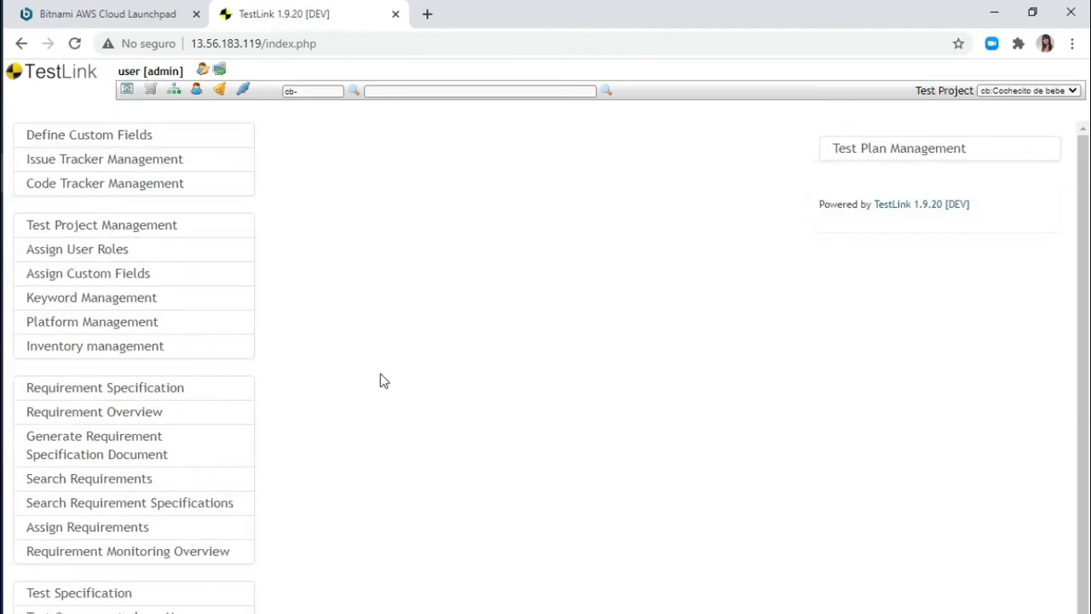
{"action": "left_click", "coordinate": [124, 412]}
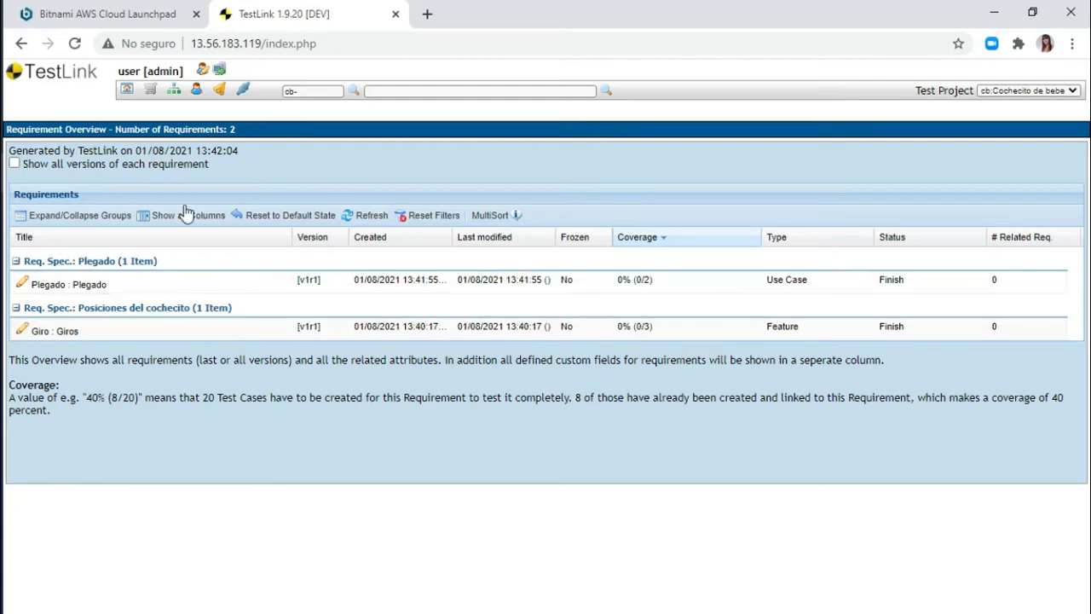
{"action": "left_click", "coordinate": [127, 92]}
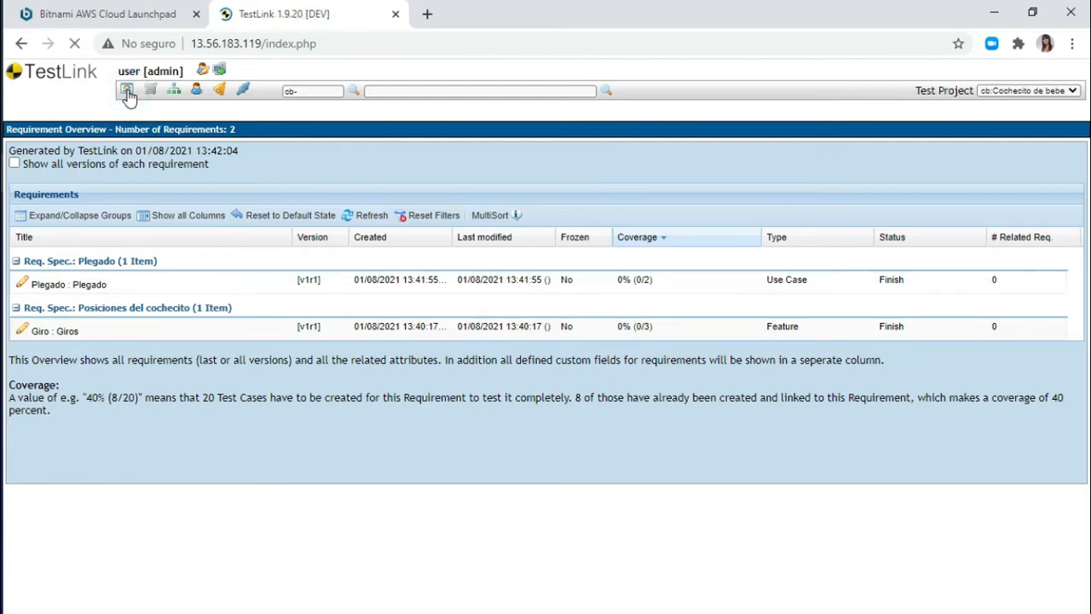
Open the Giros requirement under the Posiciones del cochecito specification for editing, without creating a new version
{"action": "left_click", "coordinate": [114, 387]}
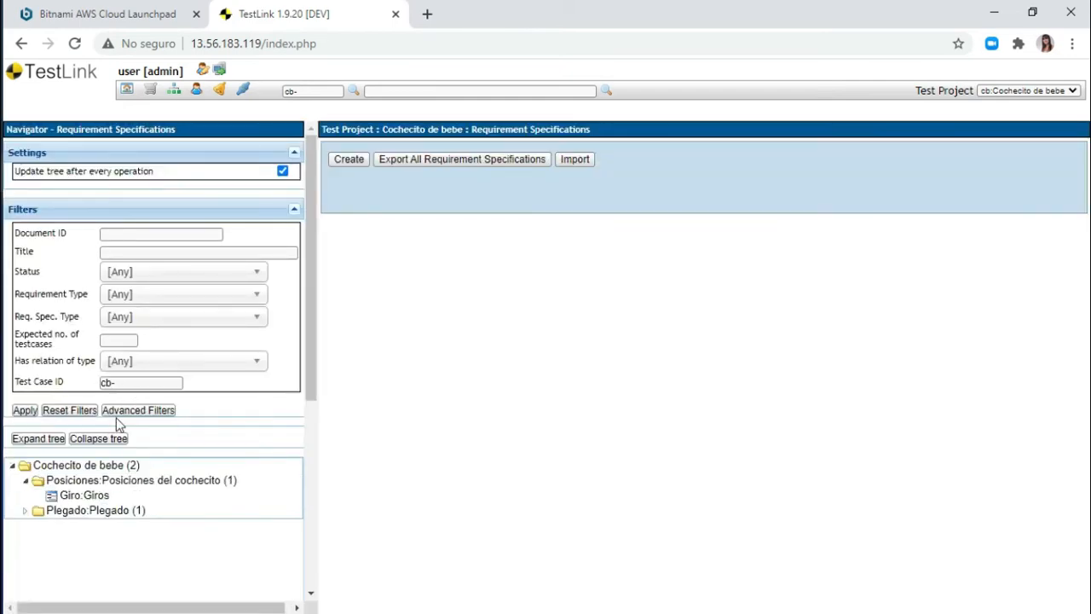
{"action": "left_click", "coordinate": [96, 497]}
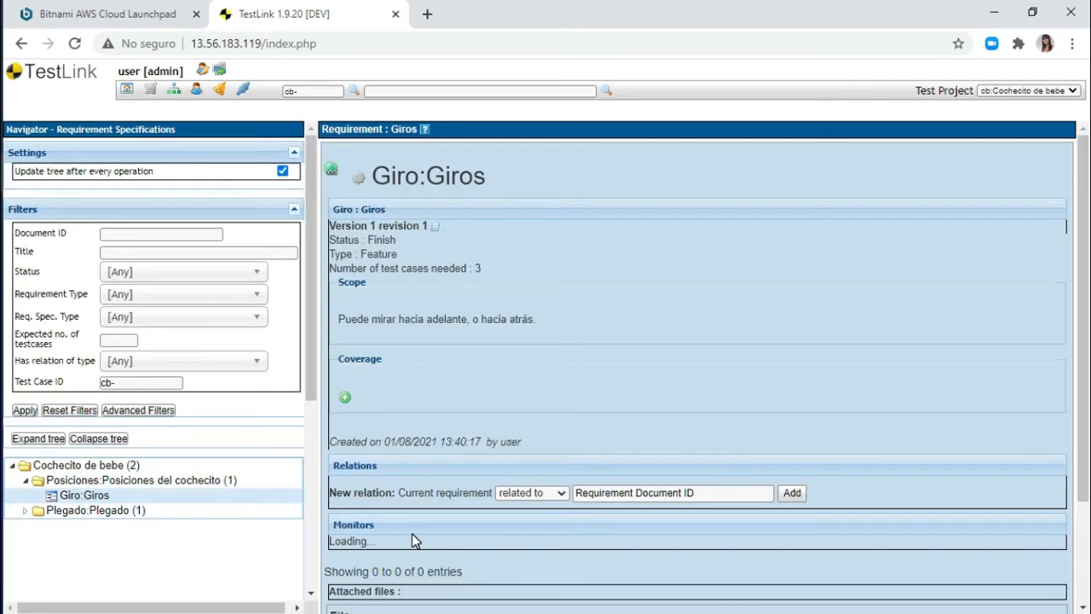
{"action": "left_click", "coordinate": [358, 177]}
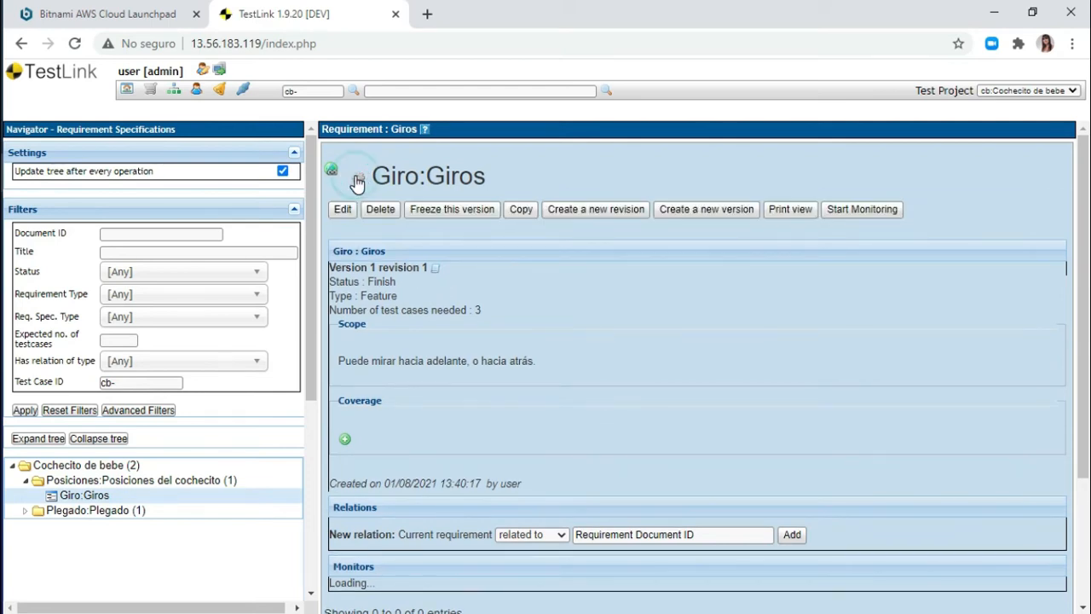
{"action": "left_click", "coordinate": [692, 211]}
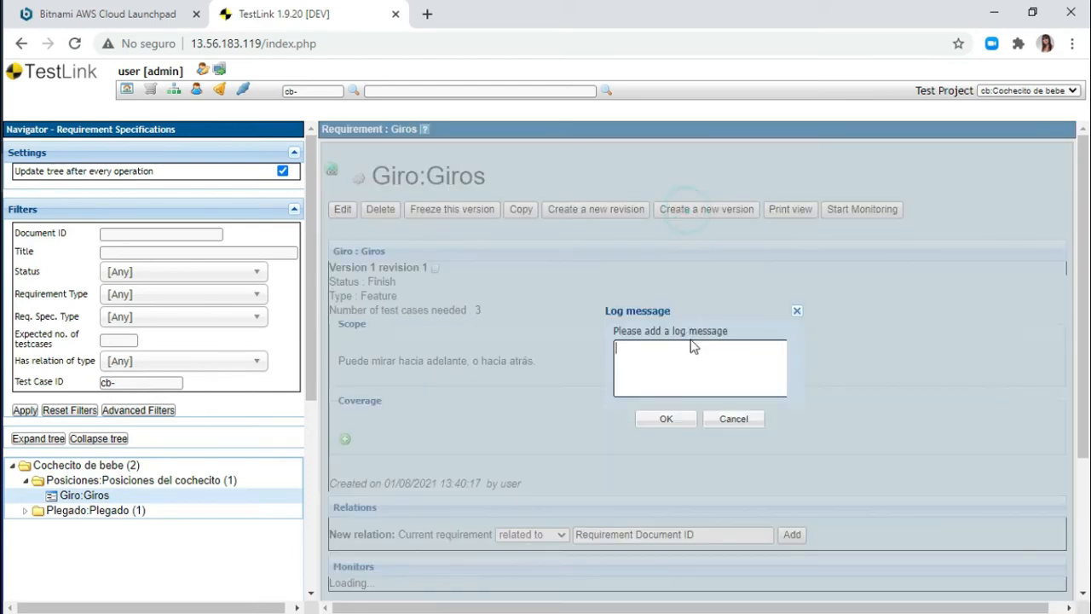
{"action": "left_click", "coordinate": [730, 419]}
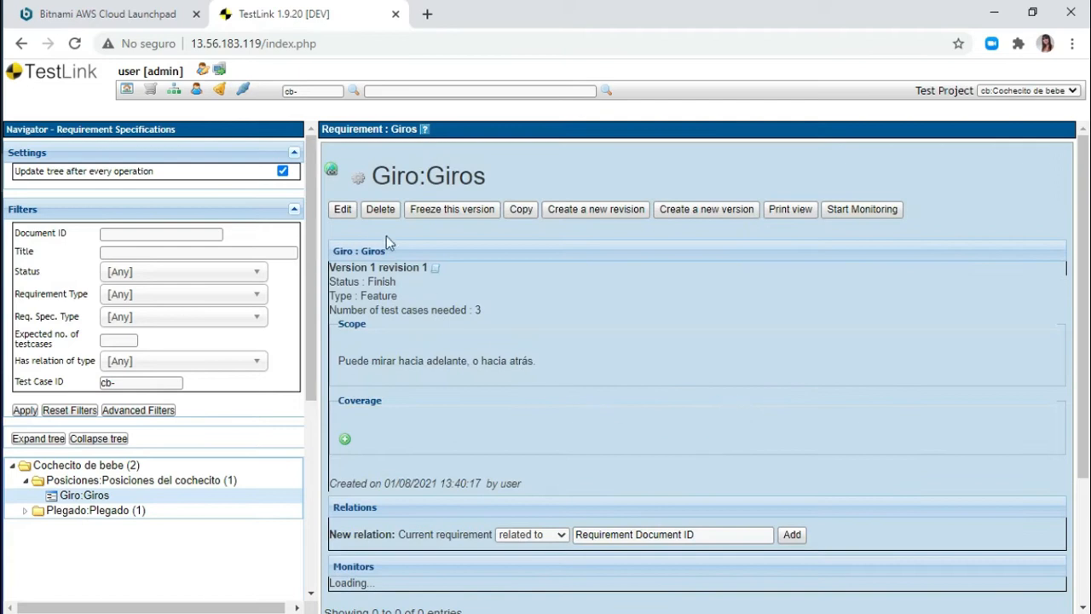
{"action": "left_click", "coordinate": [341, 210]}
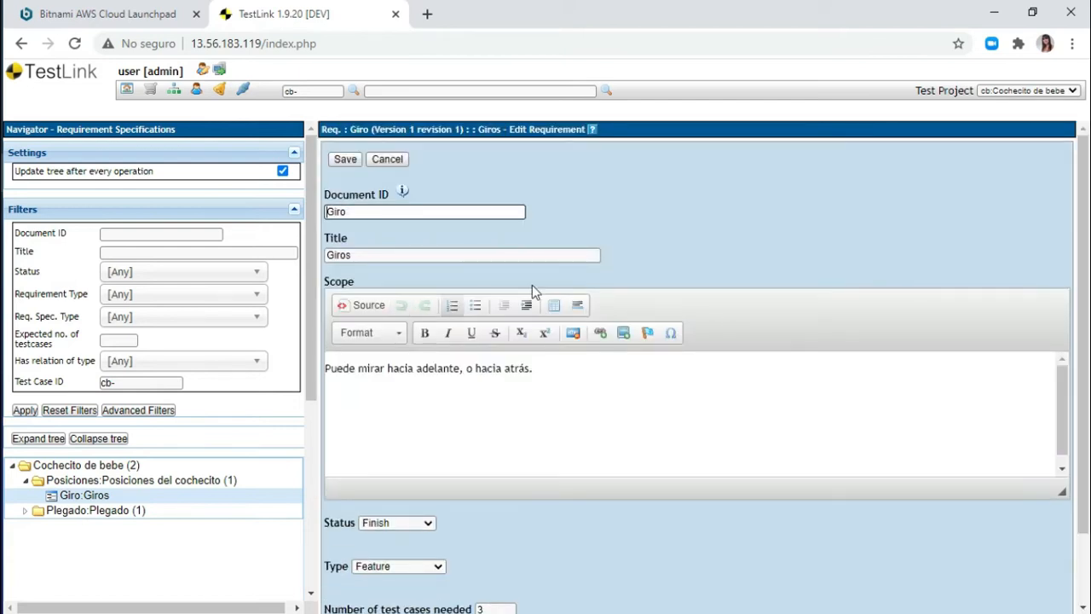
Add the line "Agregar más información." below the existing text in the Giros requirement's scope
{"action": "left_click", "coordinate": [705, 369]}
{"action": "key", "text": "Return"}
{"action": "type", "text": "Agregar más información."}
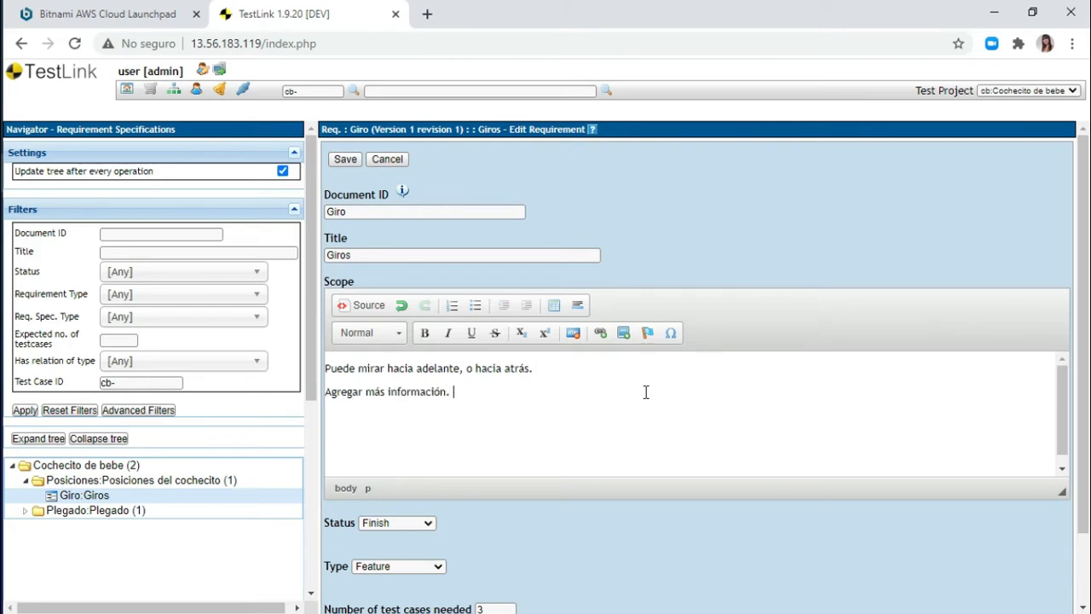
Save the Giros requirement as a new revision with the log message "Agregamos más información al alcance"
{"action": "left_click", "coordinate": [343, 160]}
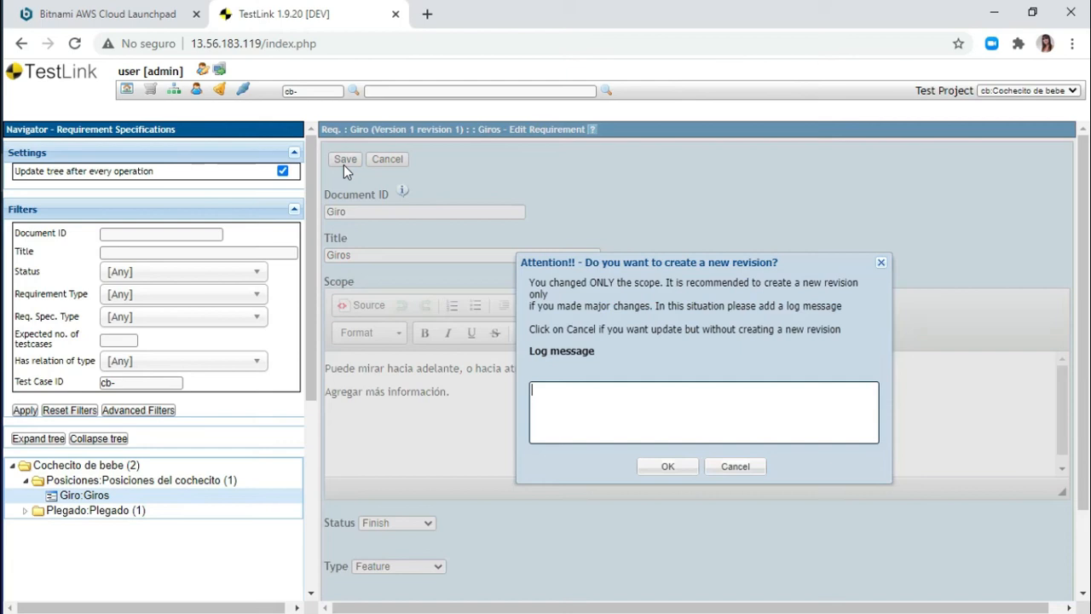
{"action": "left_click", "coordinate": [646, 409]}
{"action": "type", "text": "Agregamos más información al alcance"}
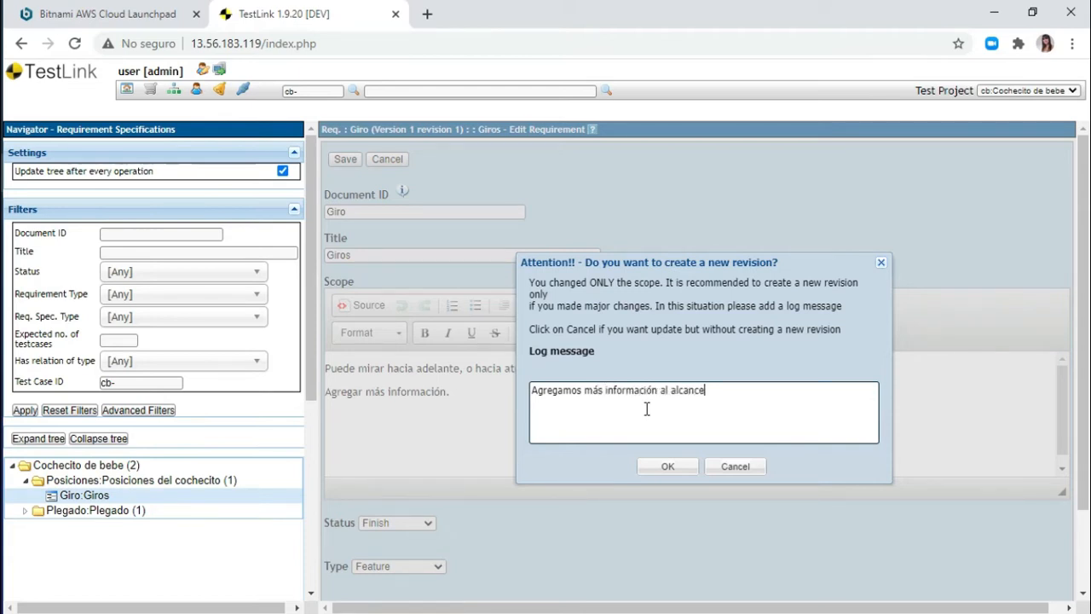
{"action": "left_click", "coordinate": [665, 467]}
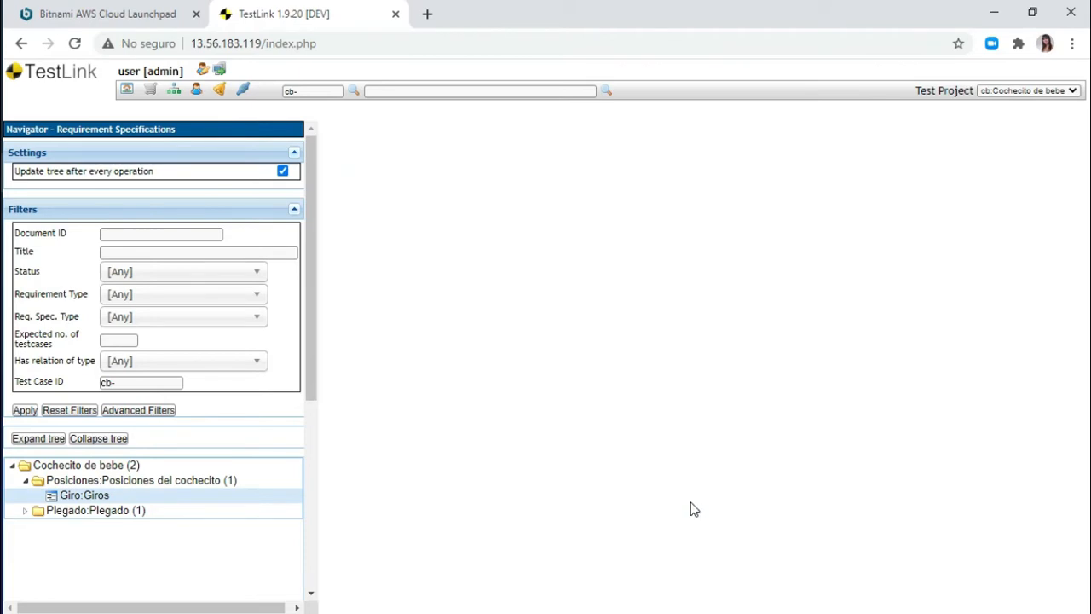
{"action": "left_click_drag", "start_coordinate": [403, 225], "coordinate": [432, 226]}
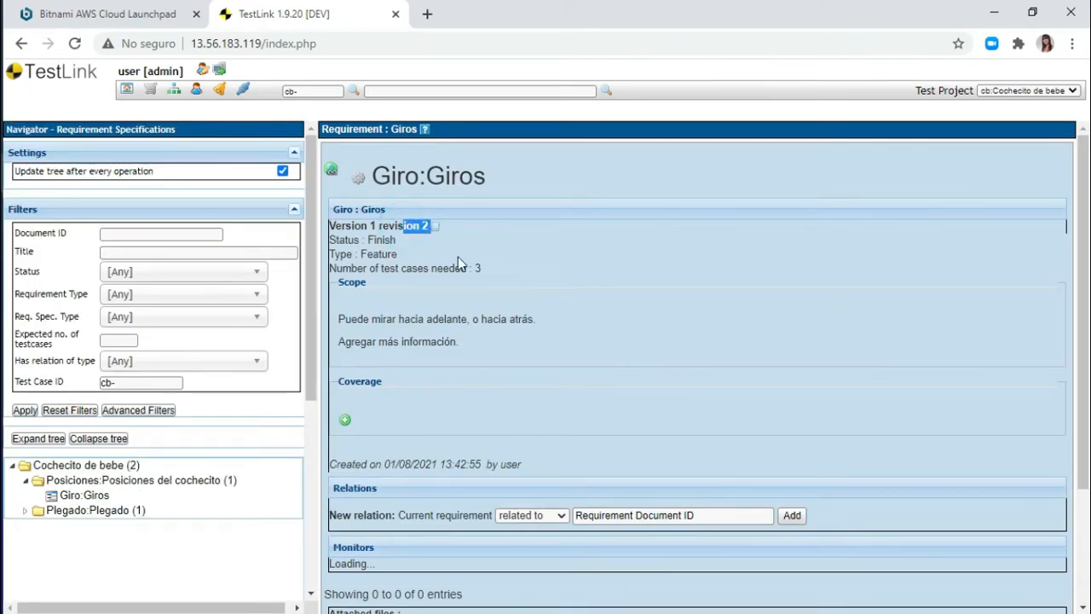
Compare revisions 1 and 2 of the Giros requirement in HTML mode from its version history, and return to the main page
{"action": "left_click", "coordinate": [360, 183]}
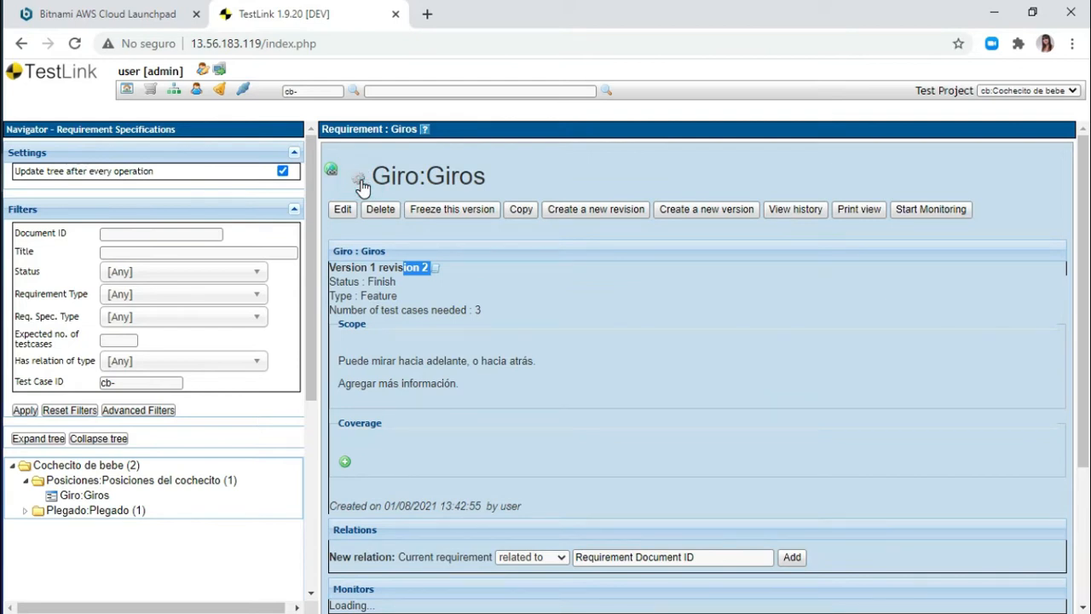
{"action": "left_click", "coordinate": [795, 209]}
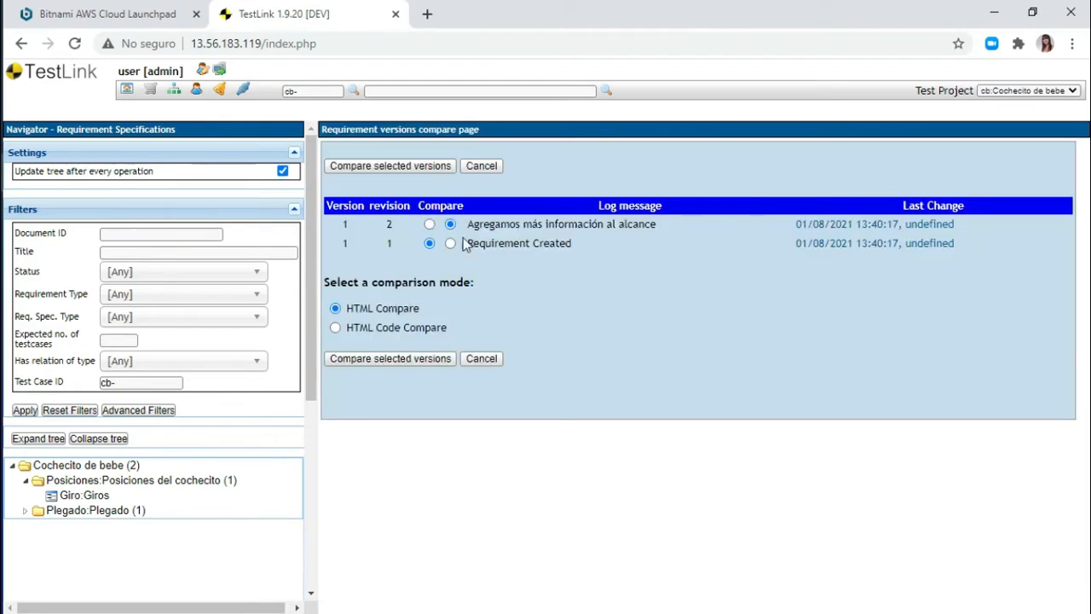
{"action": "left_click", "coordinate": [427, 360]}
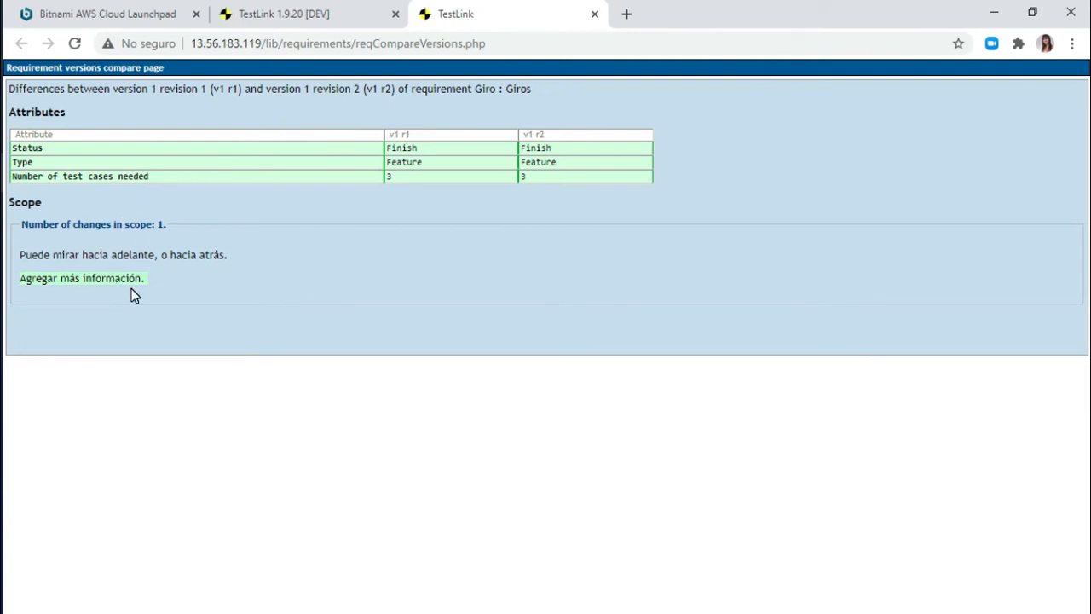
{"action": "left_click", "coordinate": [596, 15]}
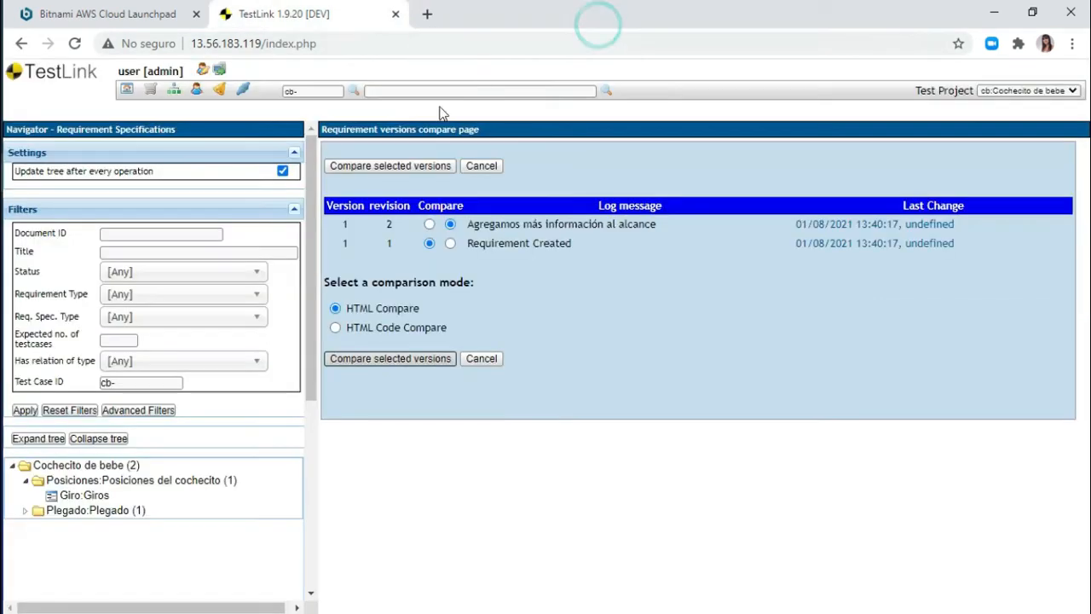
{"action": "left_click", "coordinate": [126, 89]}
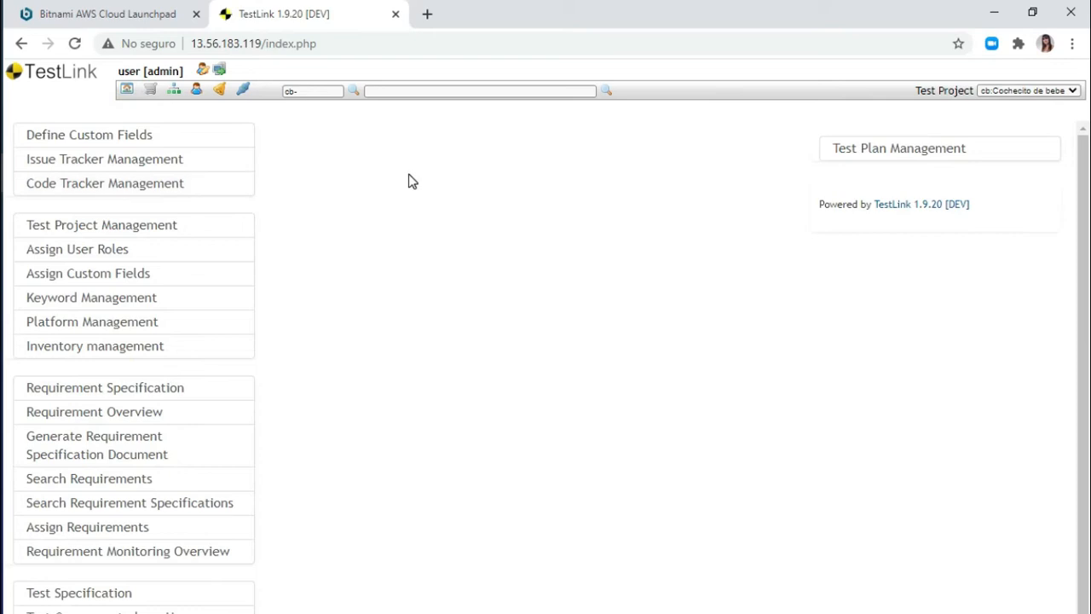
Start a new test suite named Plegado under Cochecito de bebe in the test specification, leaving its details empty
{"action": "left_click", "coordinate": [174, 93]}
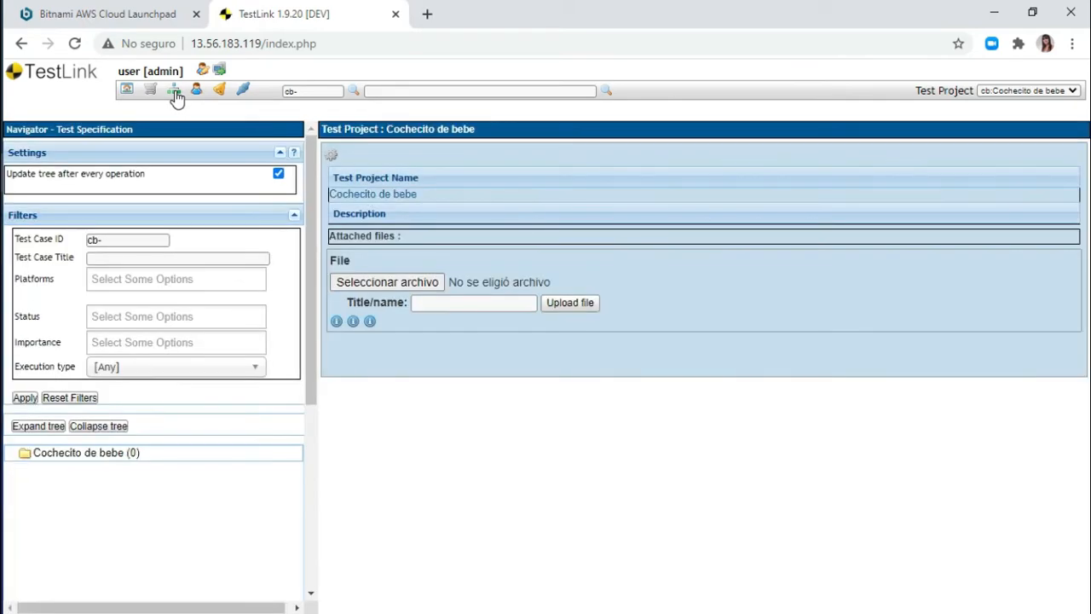
{"action": "left_click", "coordinate": [117, 453]}
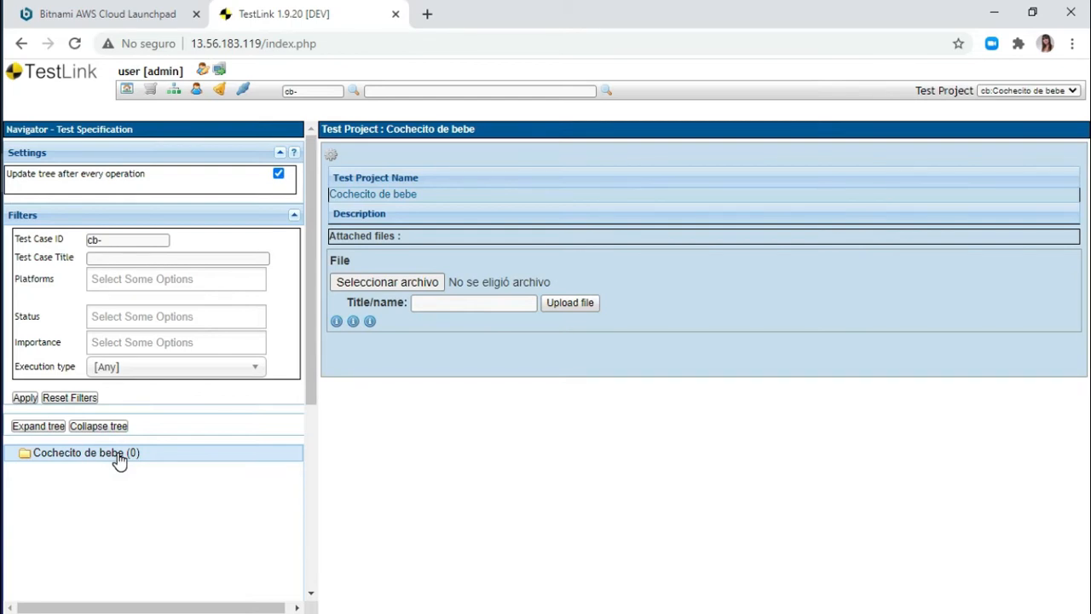
{"action": "left_click", "coordinate": [332, 155]}
{"action": "left_click", "coordinate": [470, 171]}
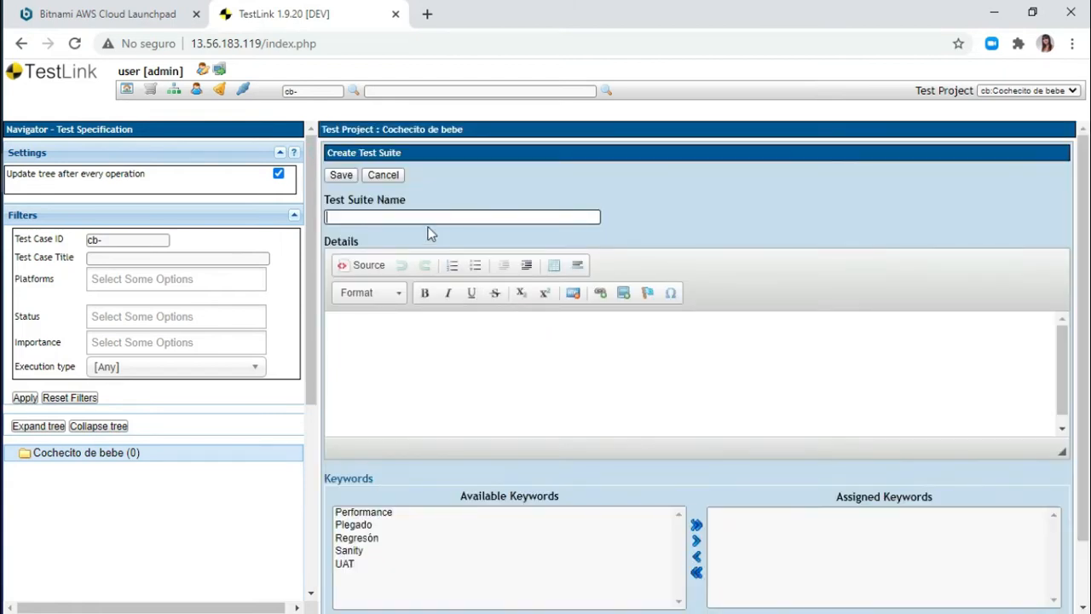
{"action": "left_click", "coordinate": [426, 215]}
{"action": "left_click", "coordinate": [445, 357]}
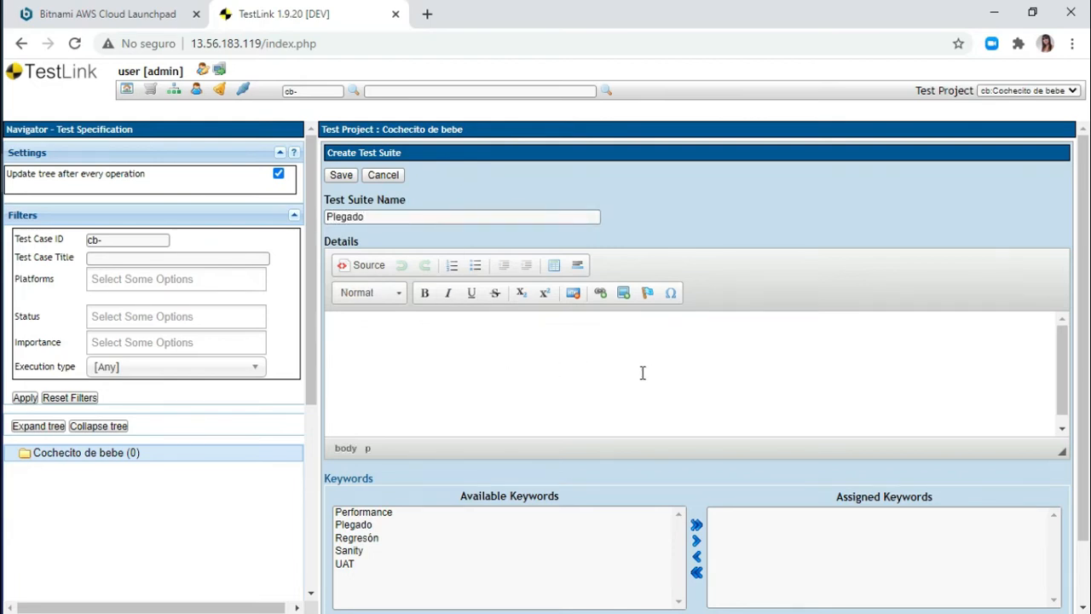
Assign the keywords Plegado and UAT to the new test suite and save it
{"action": "scroll", "coordinate": [643, 401], "scroll_direction": "down", "scroll_amount": 2}
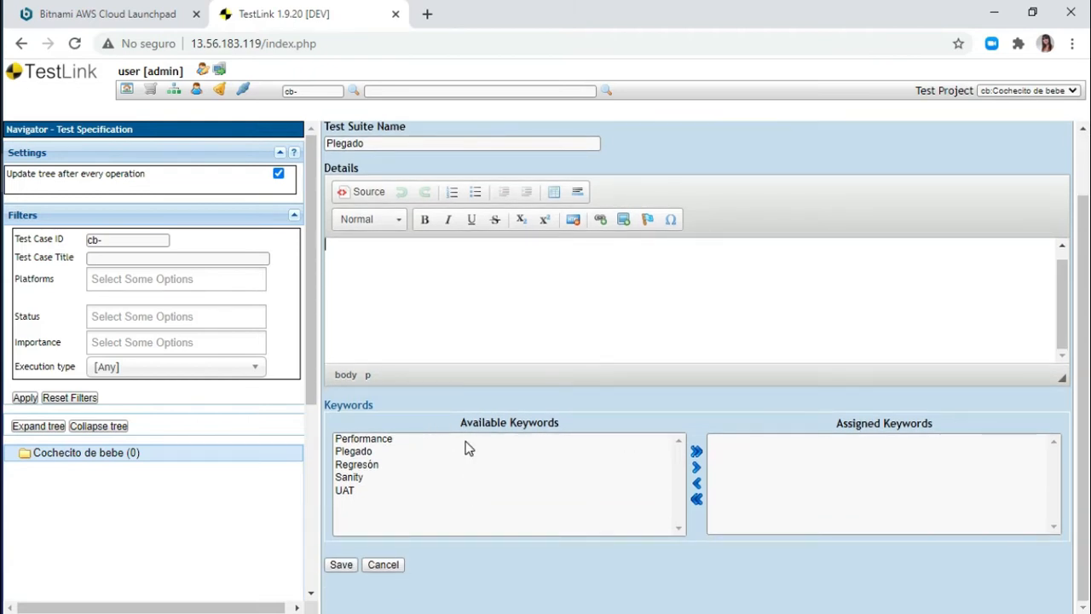
{"action": "left_click", "coordinate": [361, 454]}
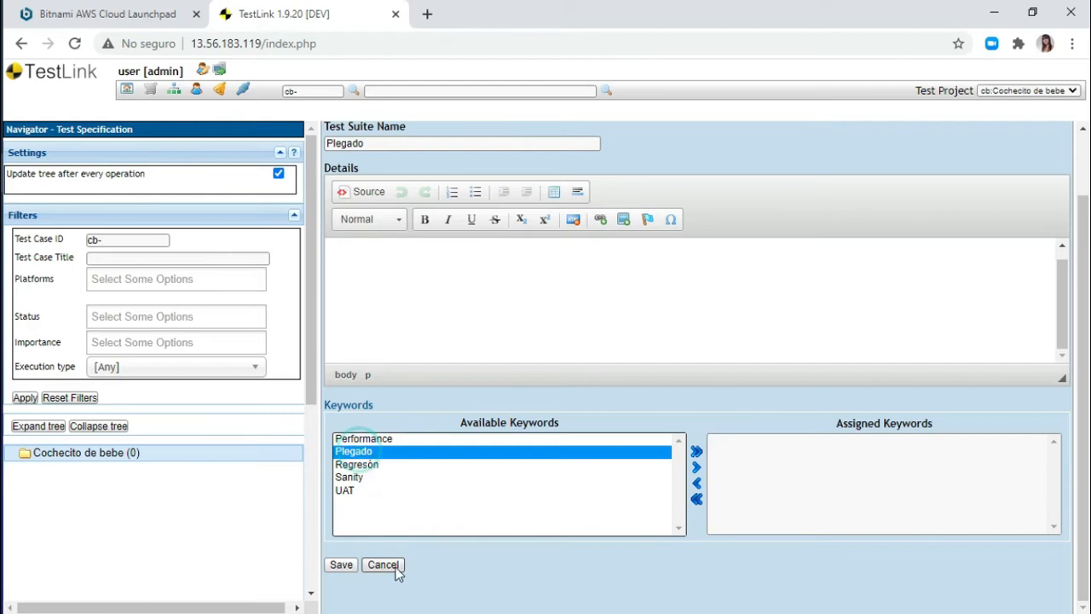
{"action": "left_click", "coordinate": [697, 467]}
{"action": "left_click", "coordinate": [349, 477]}
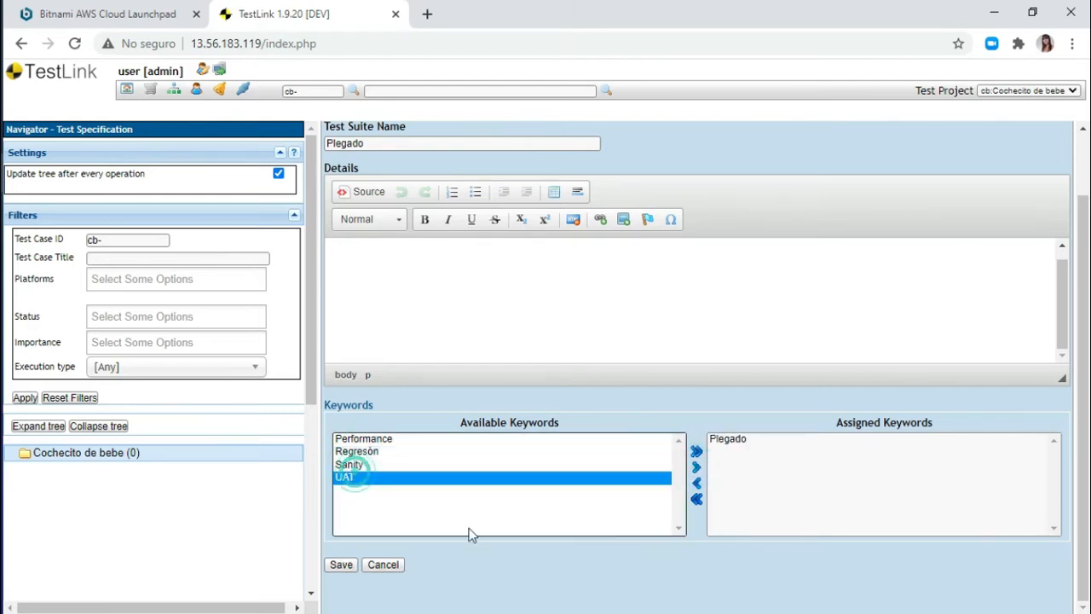
{"action": "left_click", "coordinate": [697, 467]}
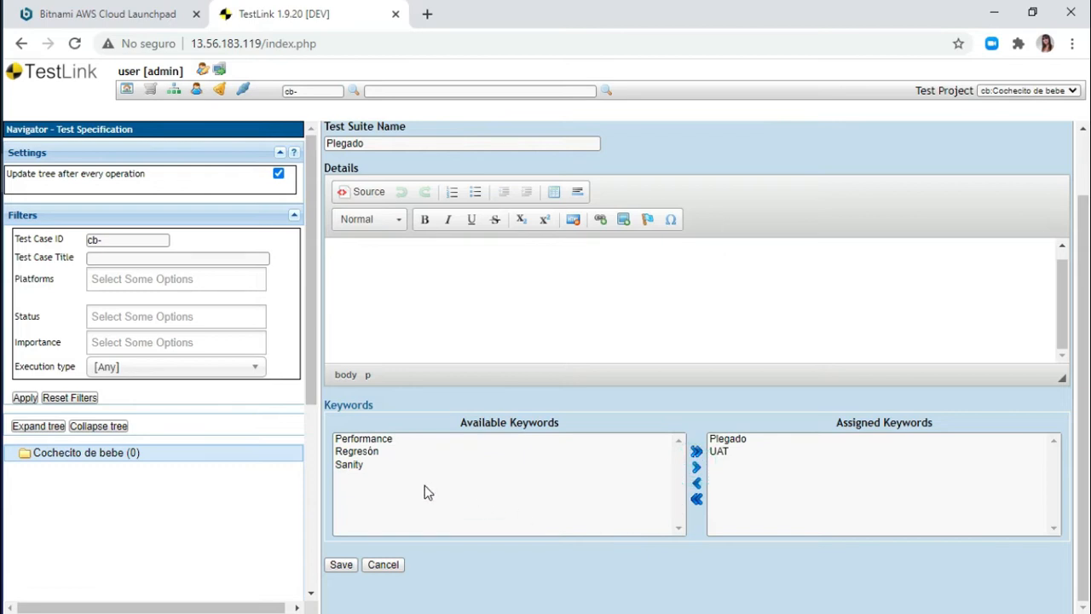
{"action": "left_click", "coordinate": [342, 566]}
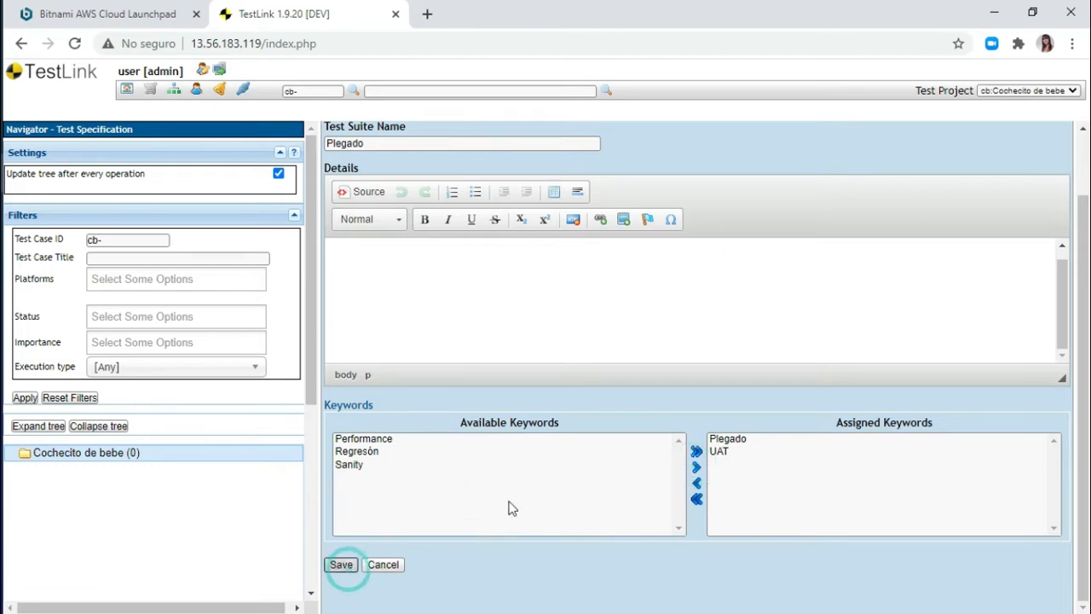
Create a child test suite named Subcarpeta inside the Plegado test suite
{"action": "left_click", "coordinate": [77, 491]}
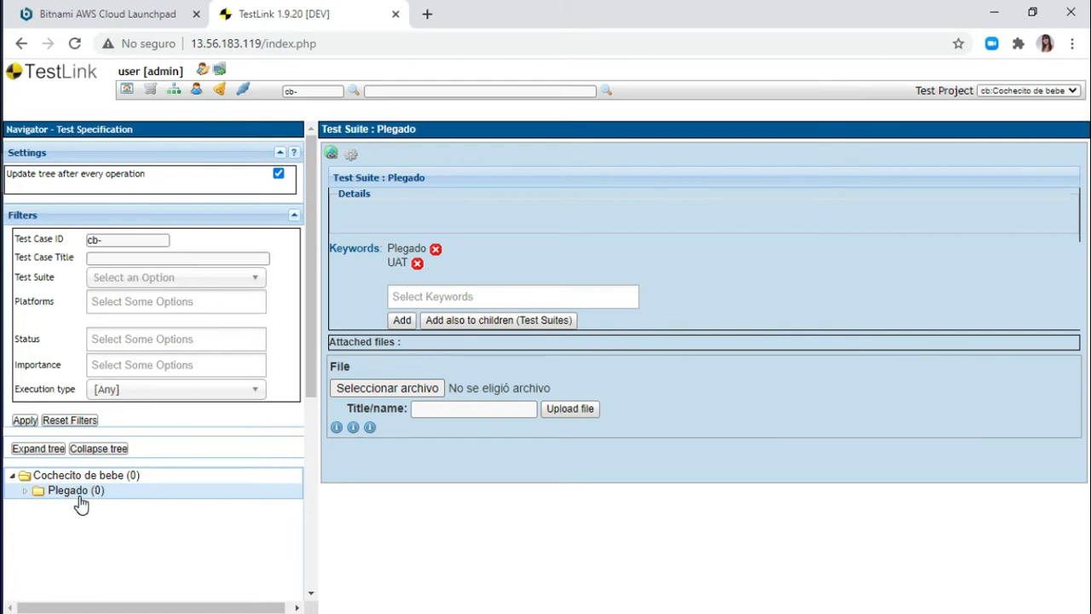
{"action": "left_click", "coordinate": [350, 155]}
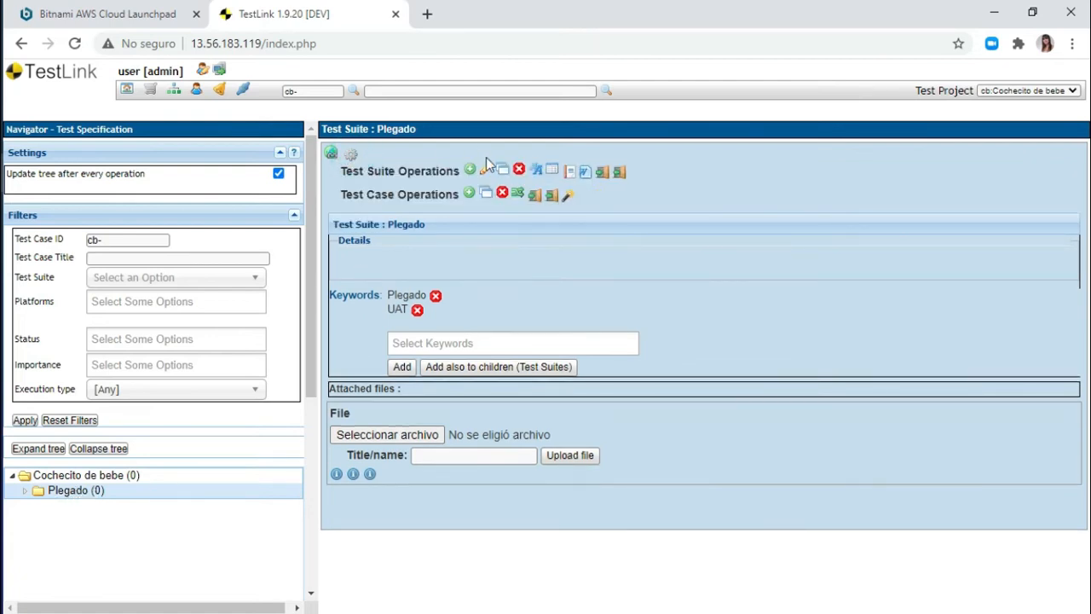
{"action": "left_click", "coordinate": [470, 170]}
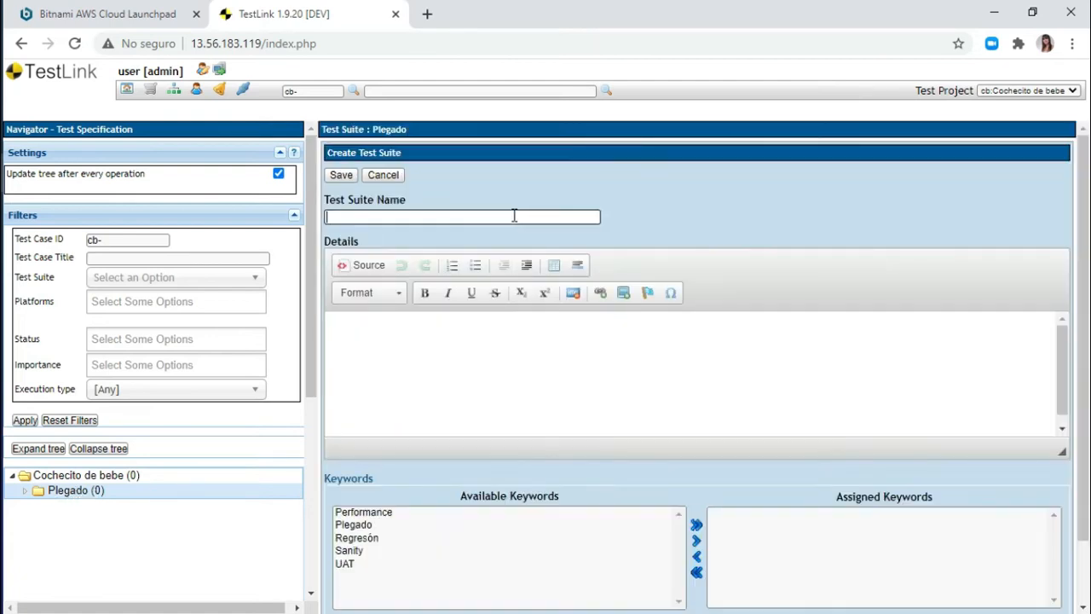
{"action": "left_click", "coordinate": [469, 217]}
{"action": "left_click", "coordinate": [341, 175]}
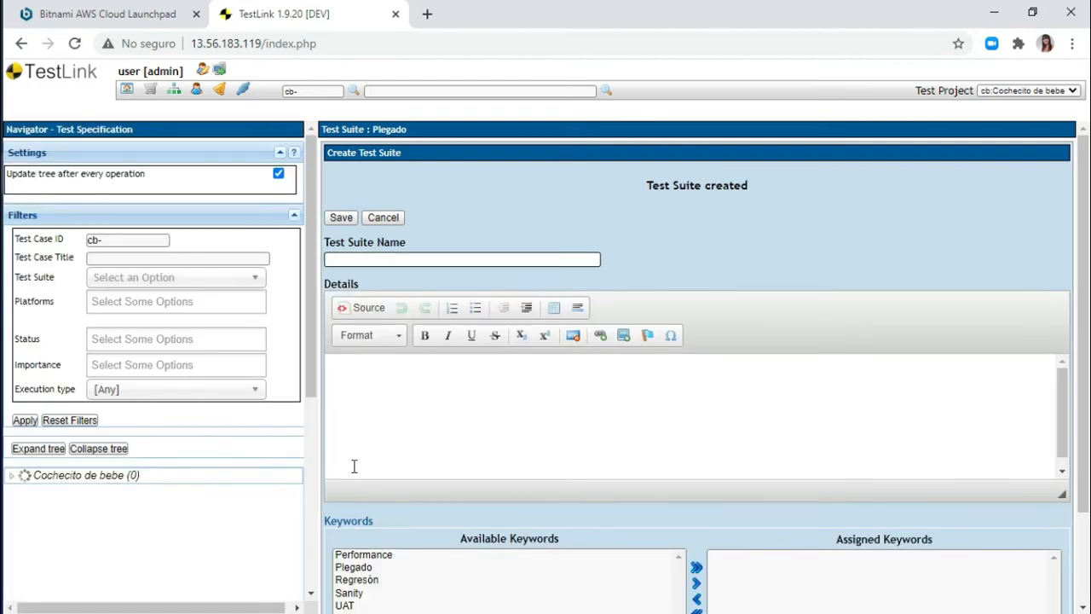
Delete the Subcarpeta test suite from the Plegado suite
{"action": "left_click", "coordinate": [25, 490]}
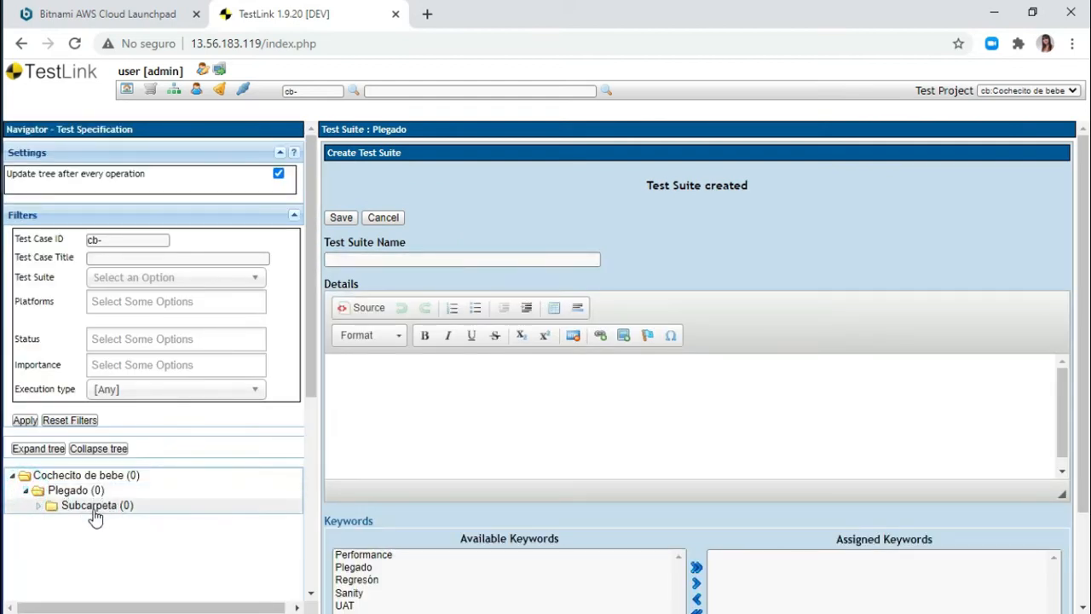
{"action": "left_click", "coordinate": [96, 503]}
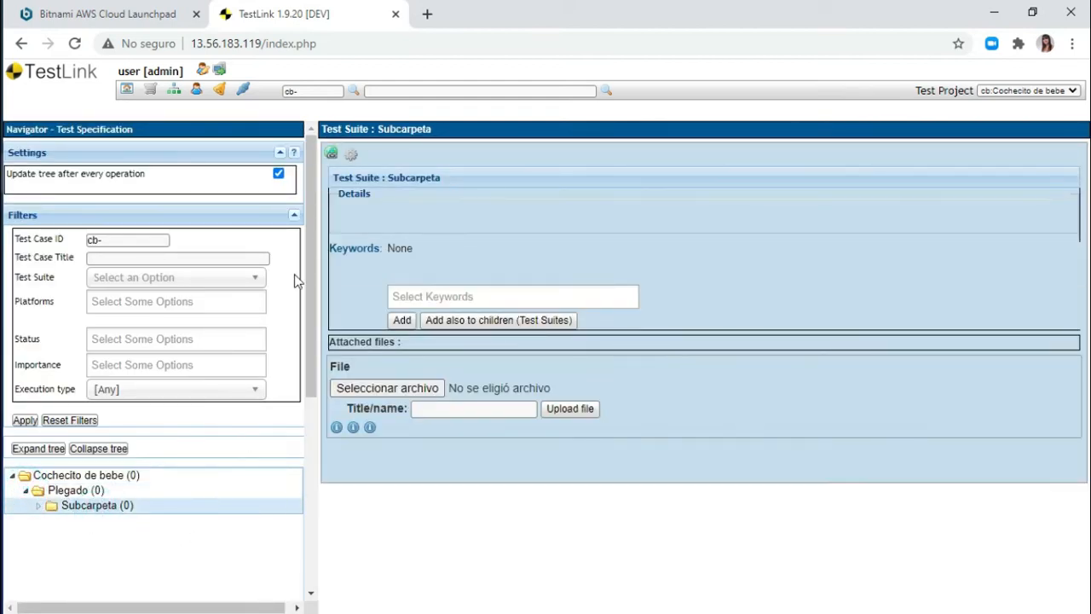
{"action": "left_click", "coordinate": [351, 155]}
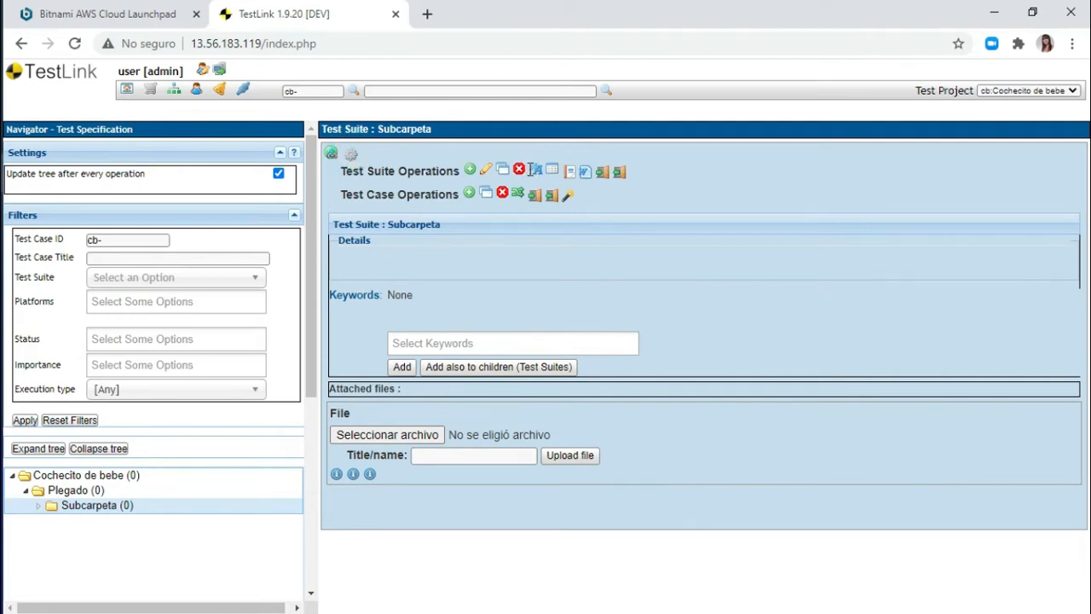
{"action": "left_click", "coordinate": [518, 169]}
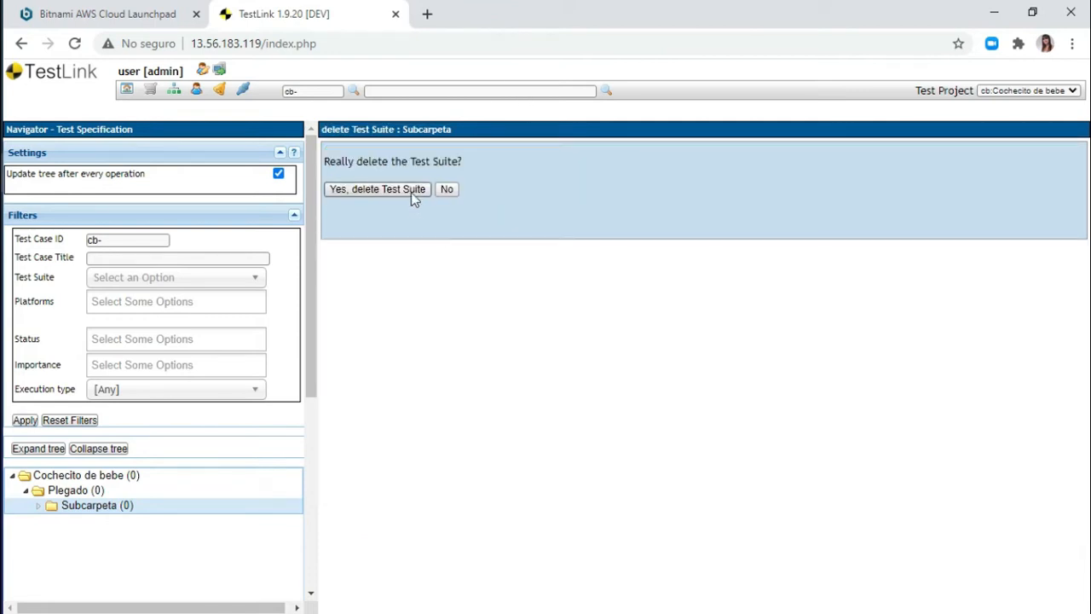
{"action": "left_click", "coordinate": [379, 189]}
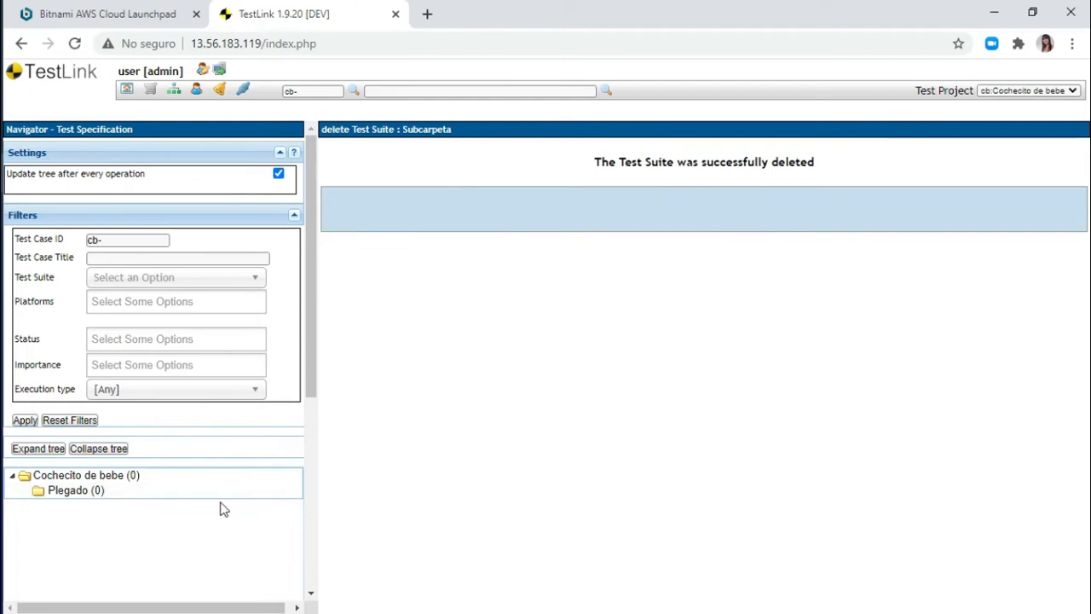
Start a new test case in the Plegado test suite and fill in its title and summary
{"action": "left_click", "coordinate": [78, 493]}
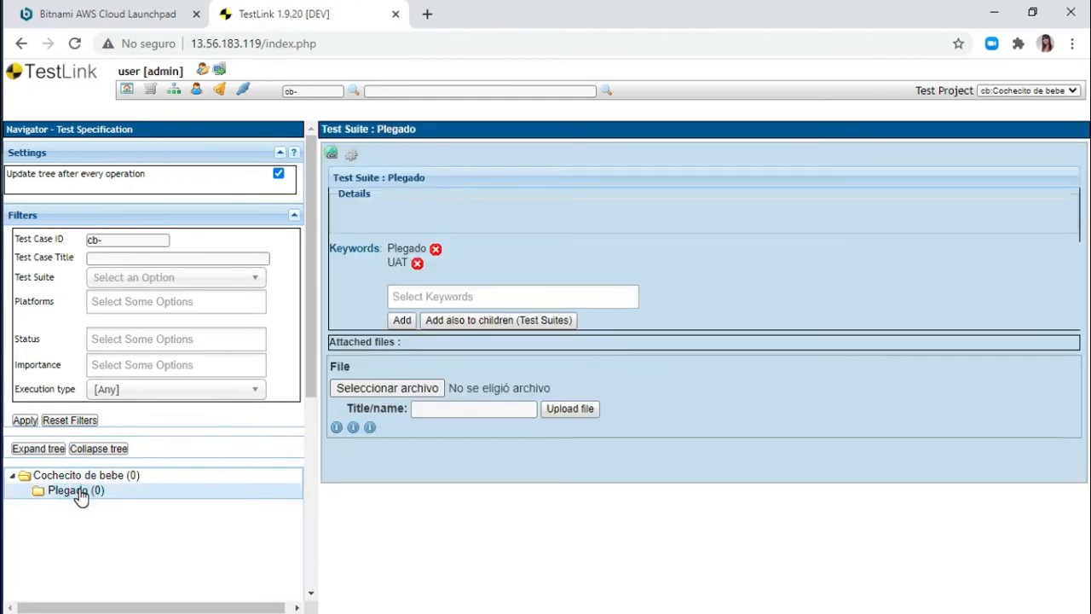
{"action": "left_click", "coordinate": [351, 156]}
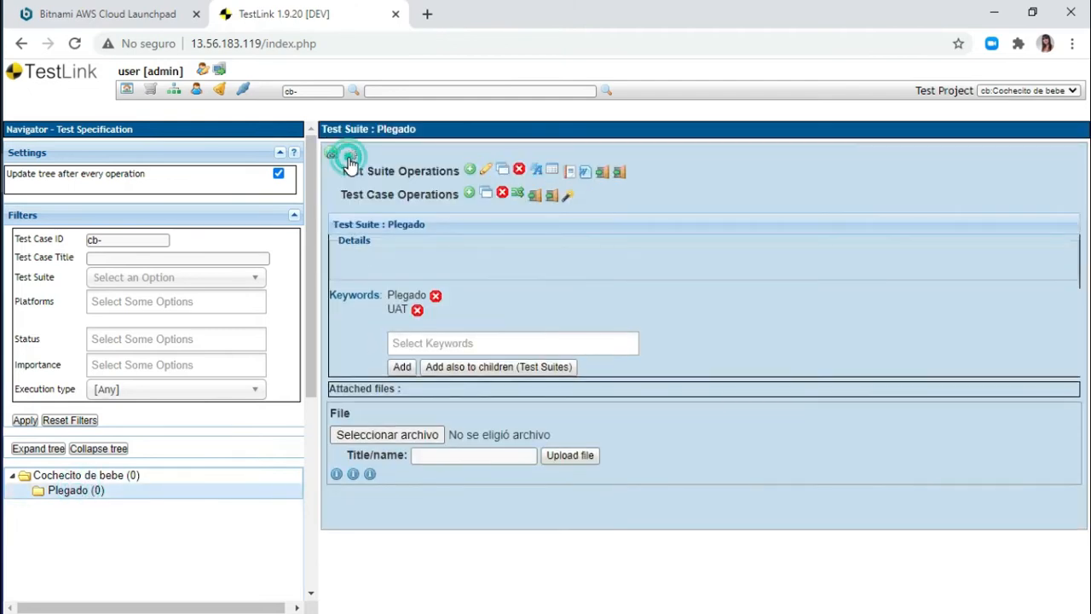
{"action": "left_click", "coordinate": [469, 196]}
{"action": "left_click", "coordinate": [434, 202]}
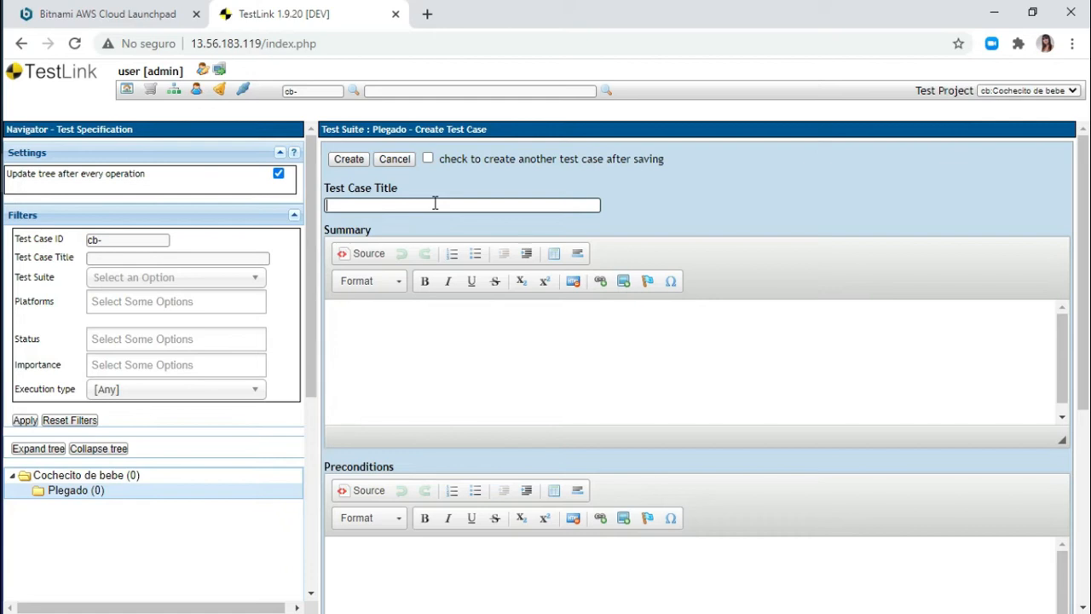
{"action": "left_click", "coordinate": [435, 203]}
{"action": "left_click", "coordinate": [449, 370]}
Enter "Que el cochecito esté vacío" as the test case's preconditions
{"action": "left_click", "coordinate": [548, 564]}
{"action": "scroll", "coordinate": [588, 426], "scroll_direction": "down", "scroll_amount": 3}
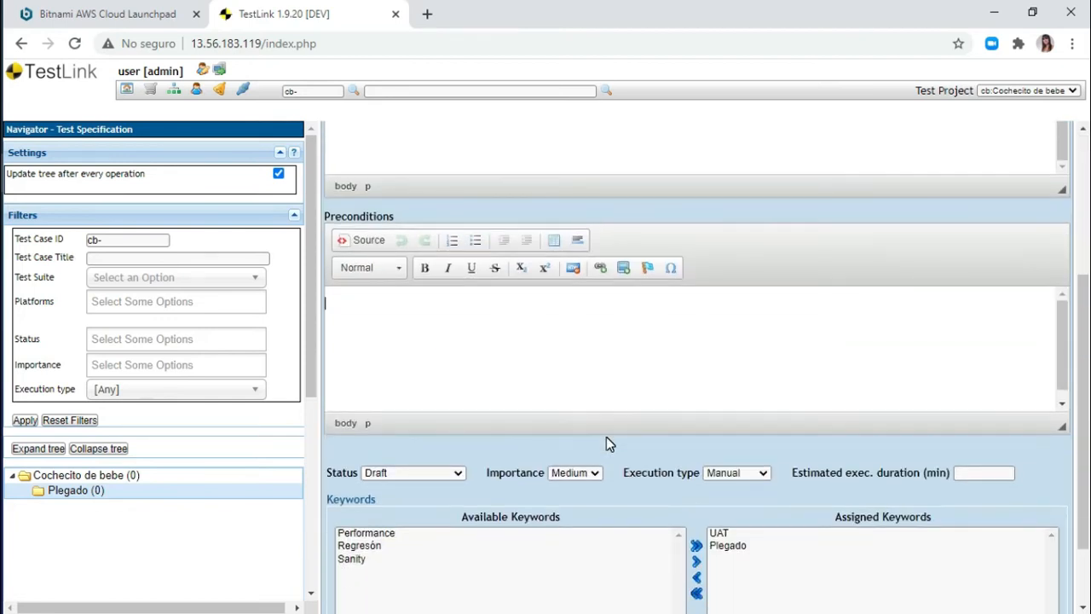
{"action": "type", "text": "Que el cochecito esté vacío"}
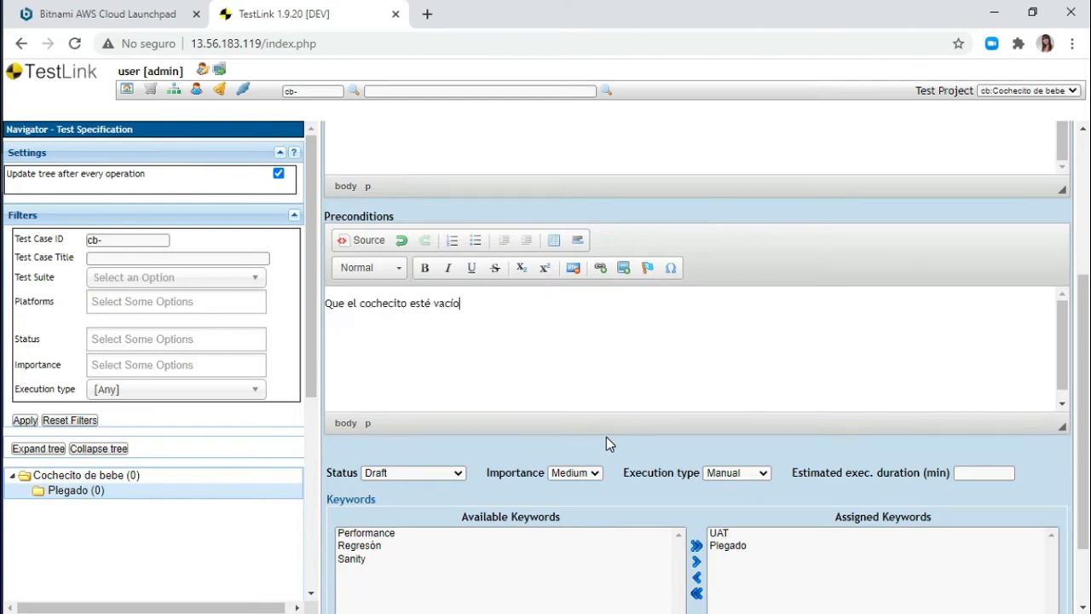
Set the test case's status to Final, importance to High, execution type to Manual and estimated execution duration to 5 minutes
{"action": "scroll", "coordinate": [511, 403], "scroll_direction": "down", "scroll_amount": 1}
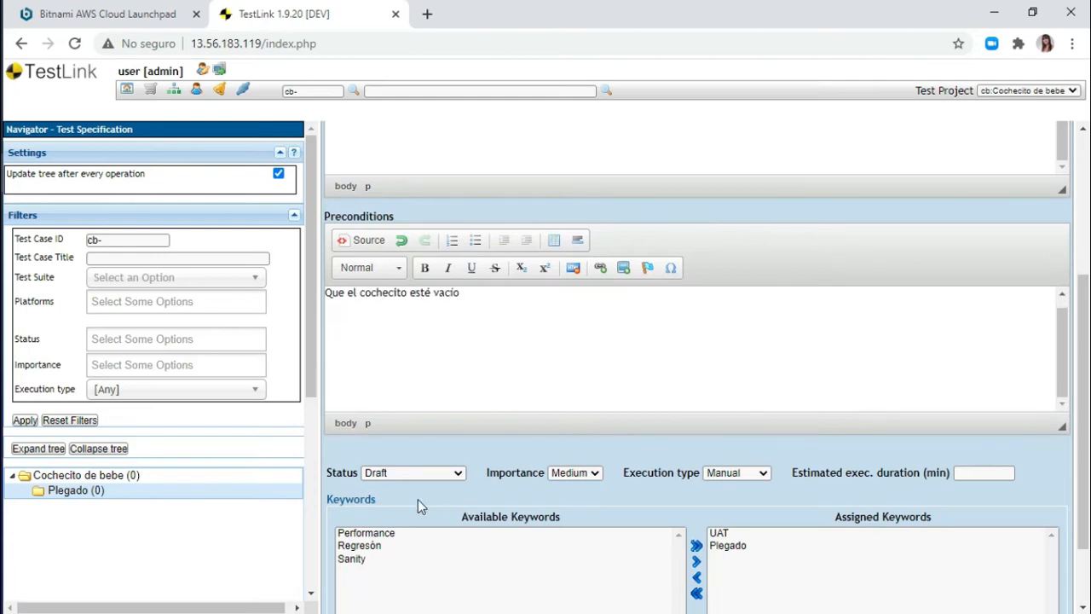
{"action": "left_click", "coordinate": [407, 473]}
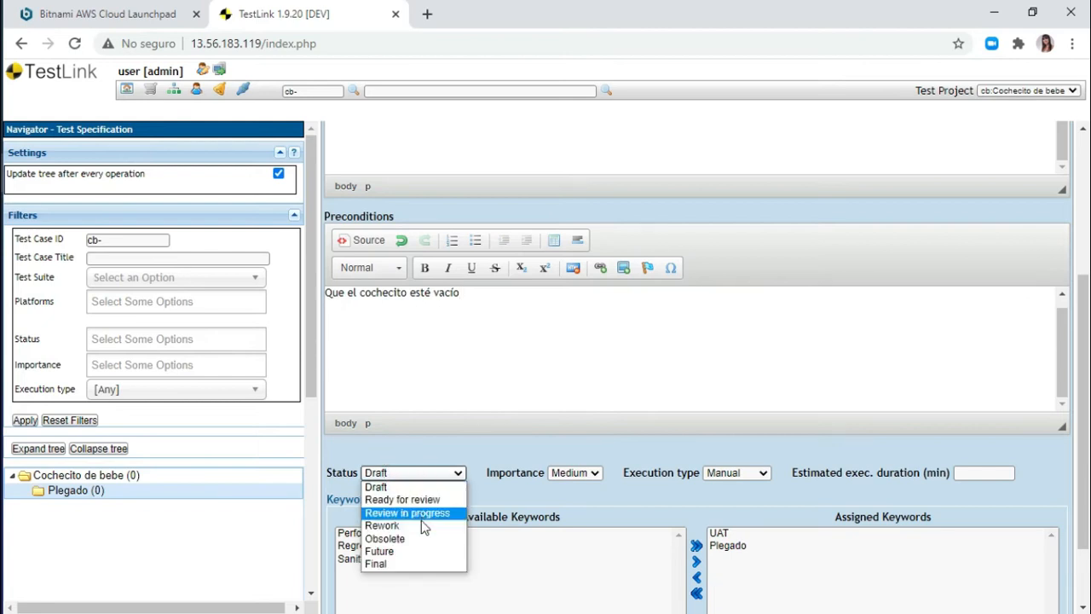
{"action": "left_click", "coordinate": [422, 563]}
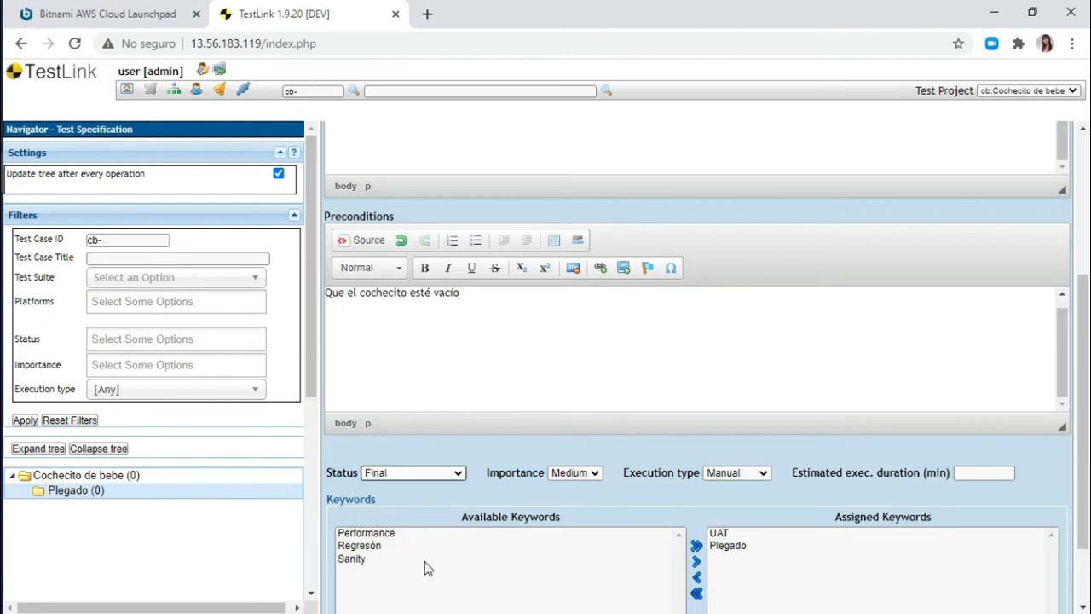
{"action": "left_click", "coordinate": [582, 480]}
{"action": "left_click", "coordinate": [584, 486]}
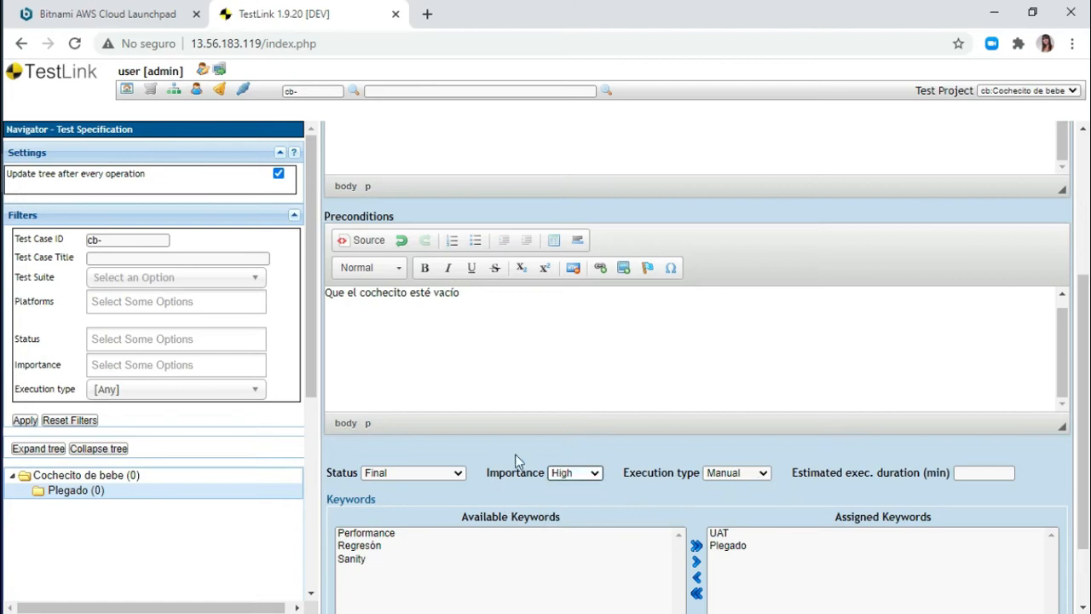
{"action": "left_click", "coordinate": [754, 474]}
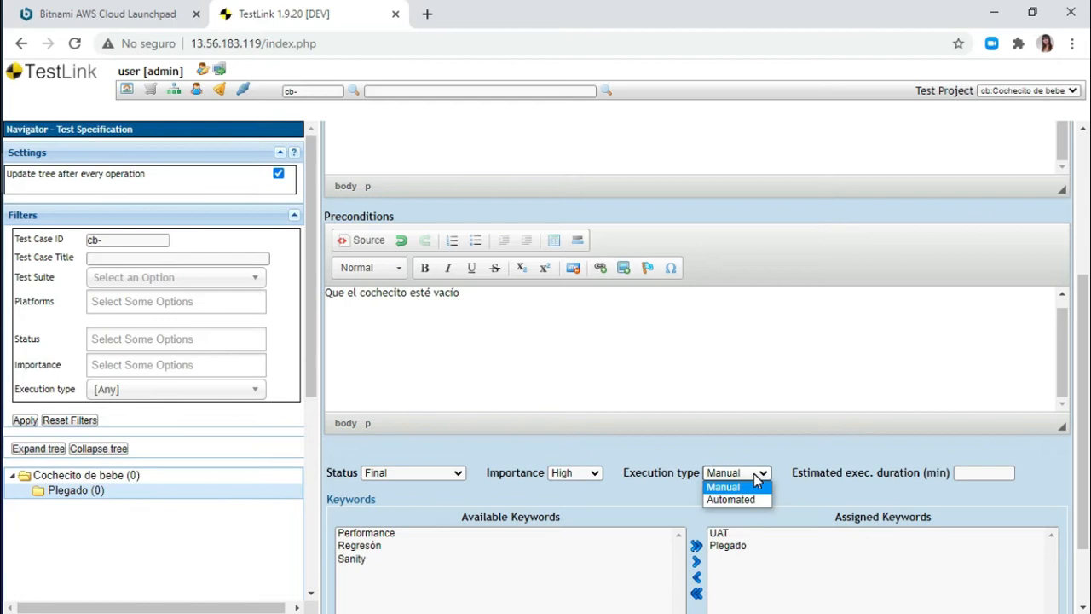
{"action": "left_click", "coordinate": [755, 479]}
{"action": "left_click", "coordinate": [988, 473]}
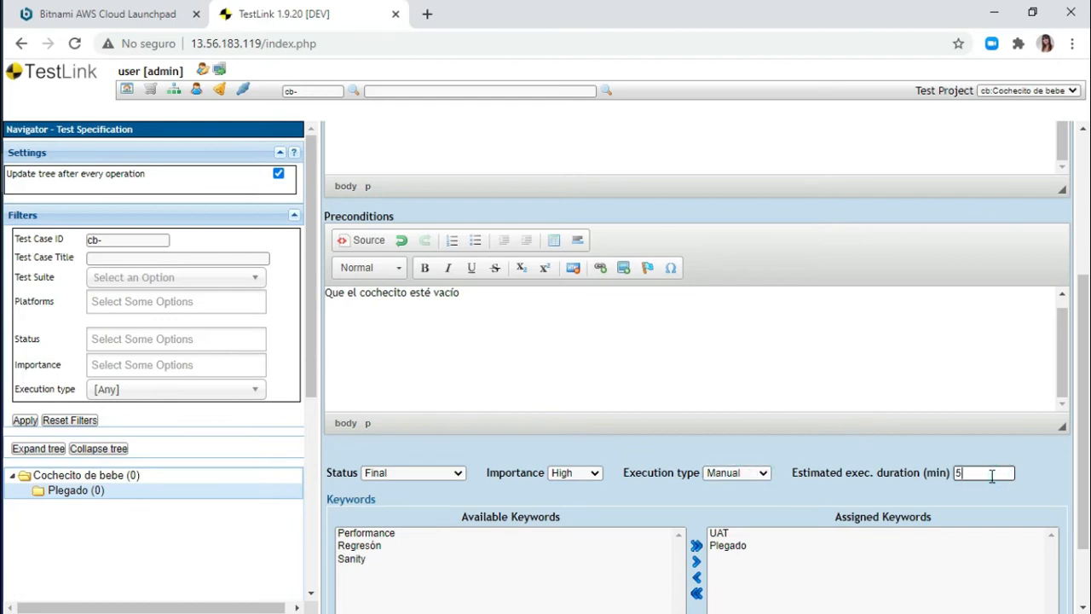
{"action": "scroll", "coordinate": [995, 476], "scroll_direction": "down", "scroll_amount": 1}
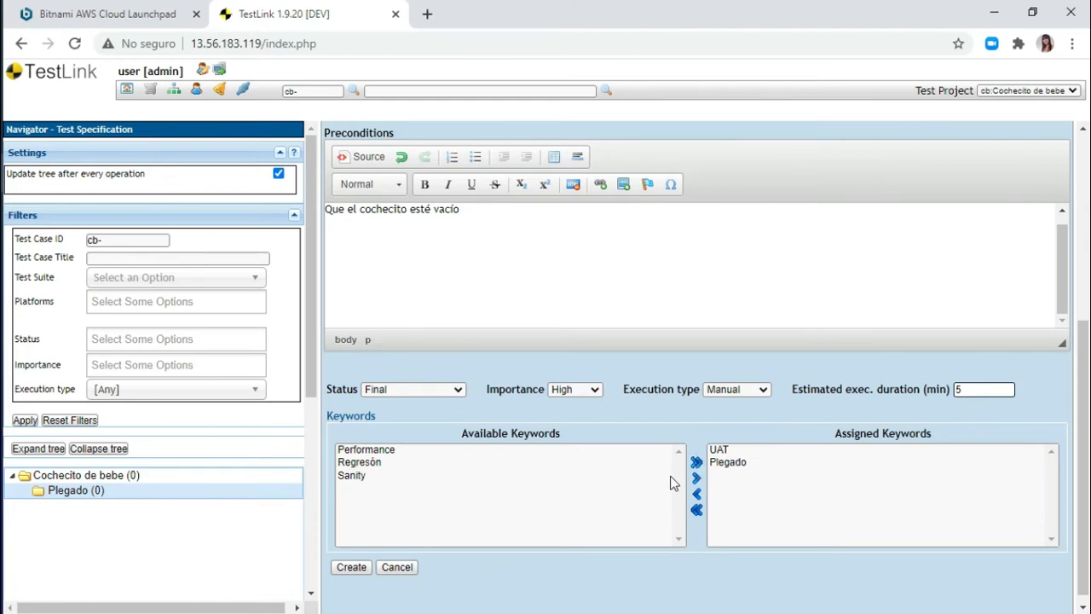
Assign the Regresón keyword as well and create the Plegado del cochecito test case
{"action": "left_click", "coordinate": [552, 464]}
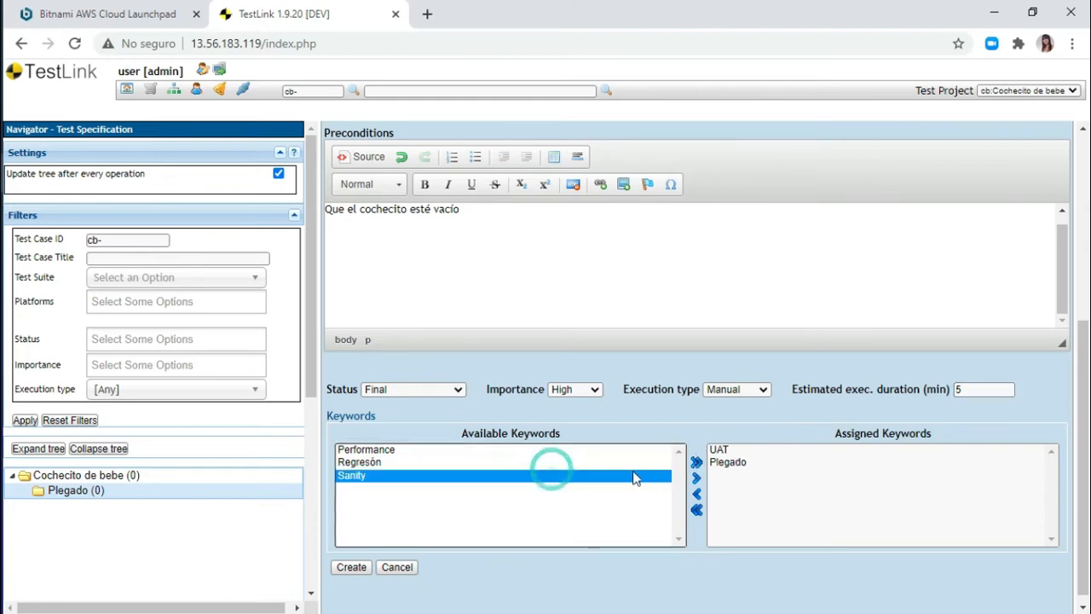
{"action": "left_click", "coordinate": [696, 478]}
{"action": "left_click", "coordinate": [353, 567]}
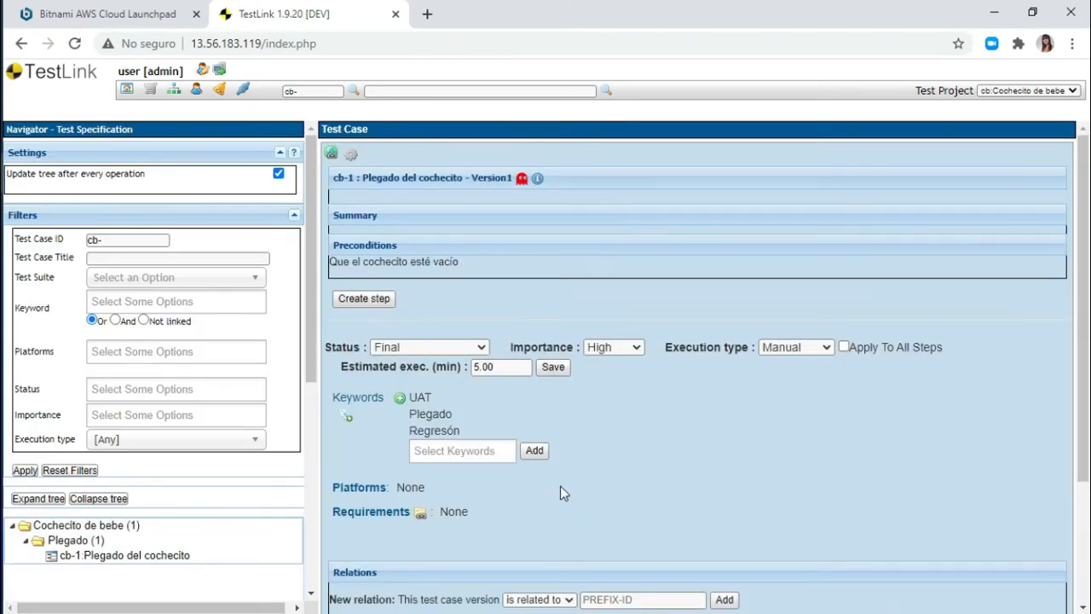
{"action": "scroll", "coordinate": [573, 491], "scroll_direction": "down", "scroll_amount": 2}
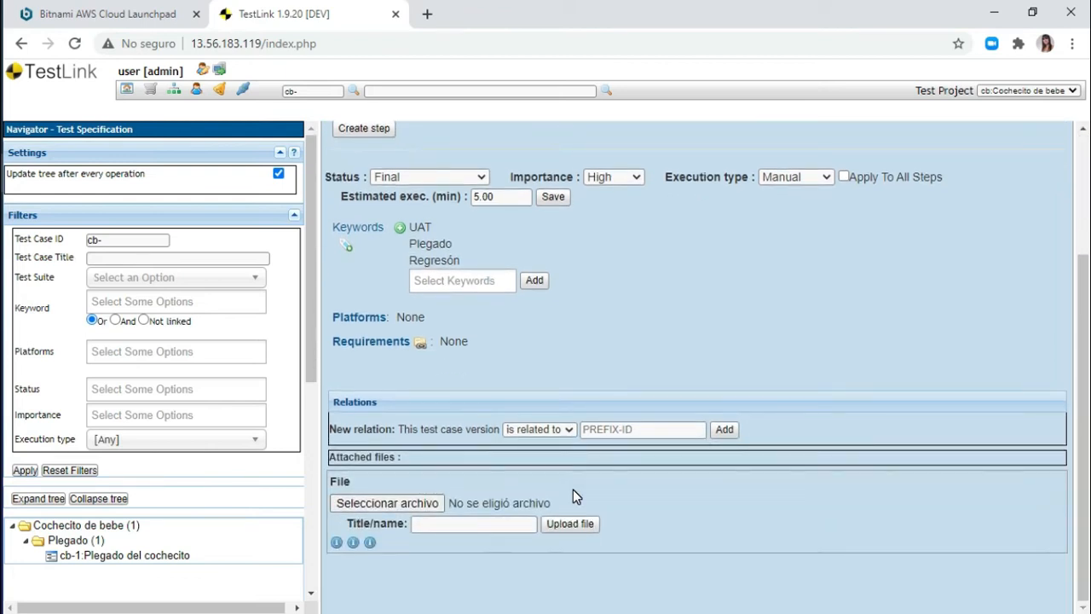
{"action": "scroll", "coordinate": [573, 491], "scroll_direction": "up", "scroll_amount": 2}
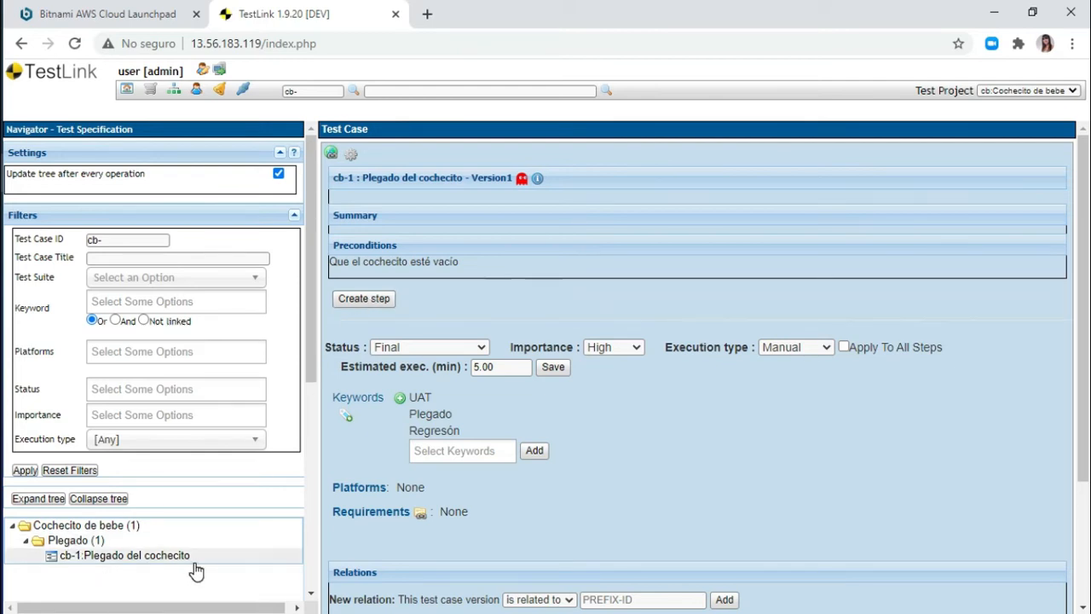
Add and save a first test case step with the action "Presionar el botón para plegar"
{"action": "left_click", "coordinate": [378, 300]}
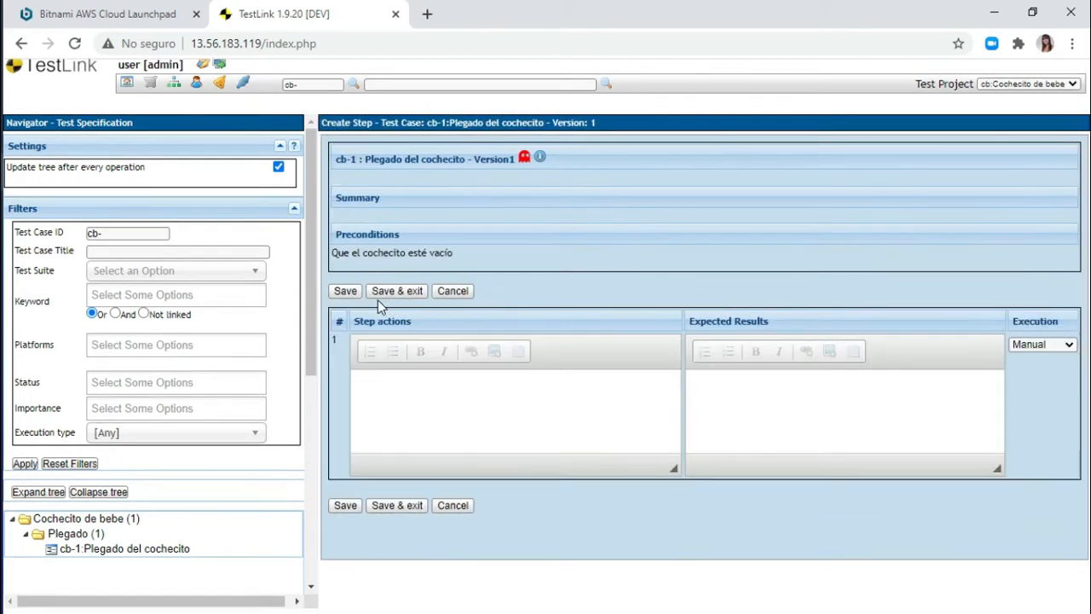
{"action": "left_click", "coordinate": [458, 382]}
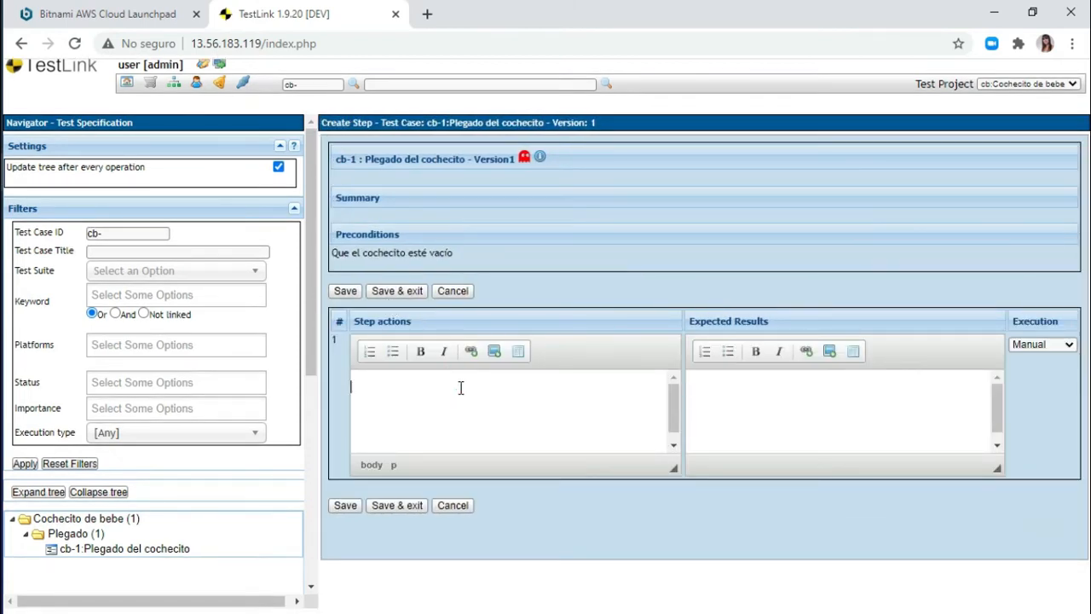
{"action": "type", "text": "Presionar el botón para plegar"}
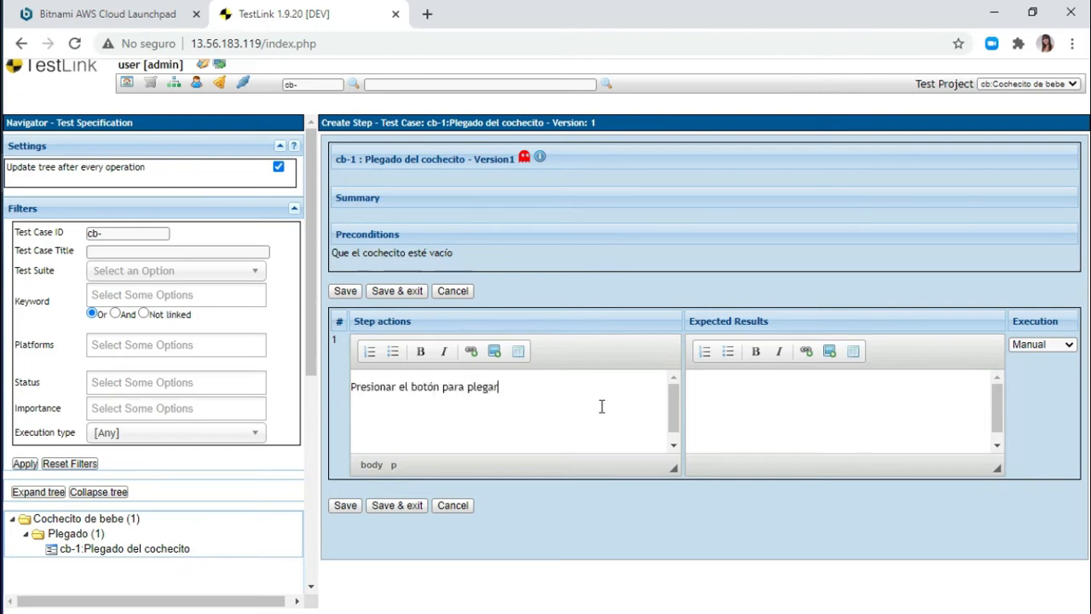
{"action": "left_click", "coordinate": [344, 508]}
Add and save a second step with the action "Hacer fuerza hacia adelante y hacia abajo"
{"action": "left_click", "coordinate": [465, 463]}
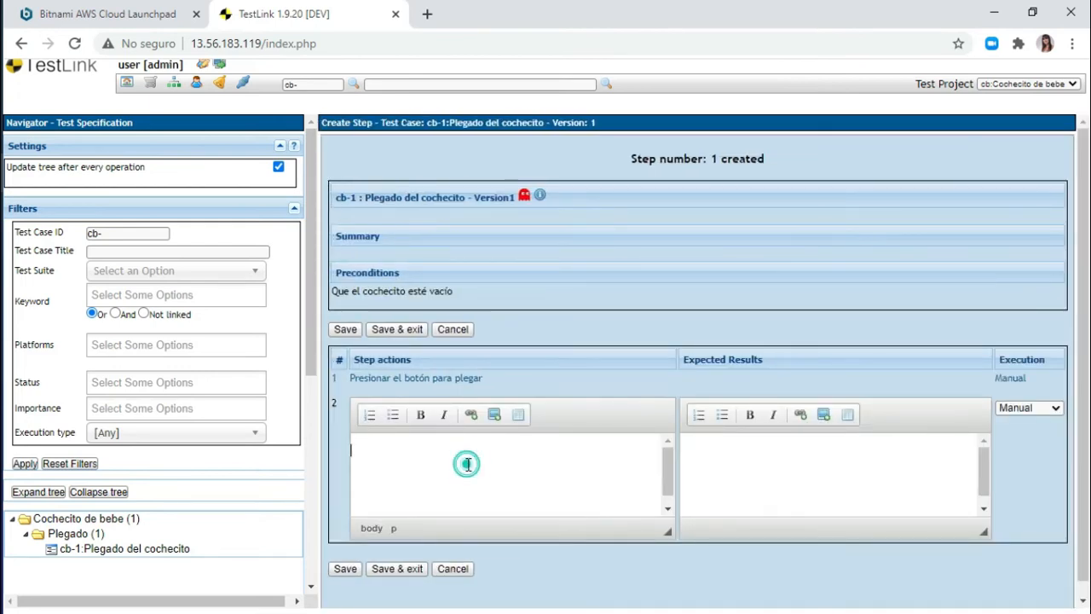
{"action": "type", "text": "Hacer fuerza hacia ad"}
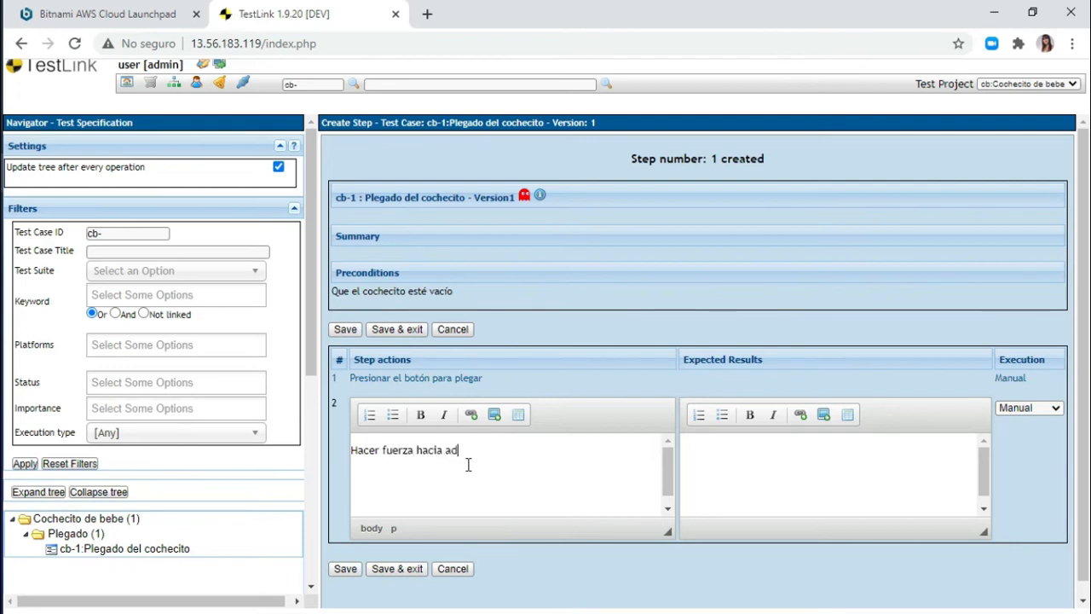
{"action": "type", "text": "elante y hacia abajo"}
{"action": "left_click", "coordinate": [346, 569]}
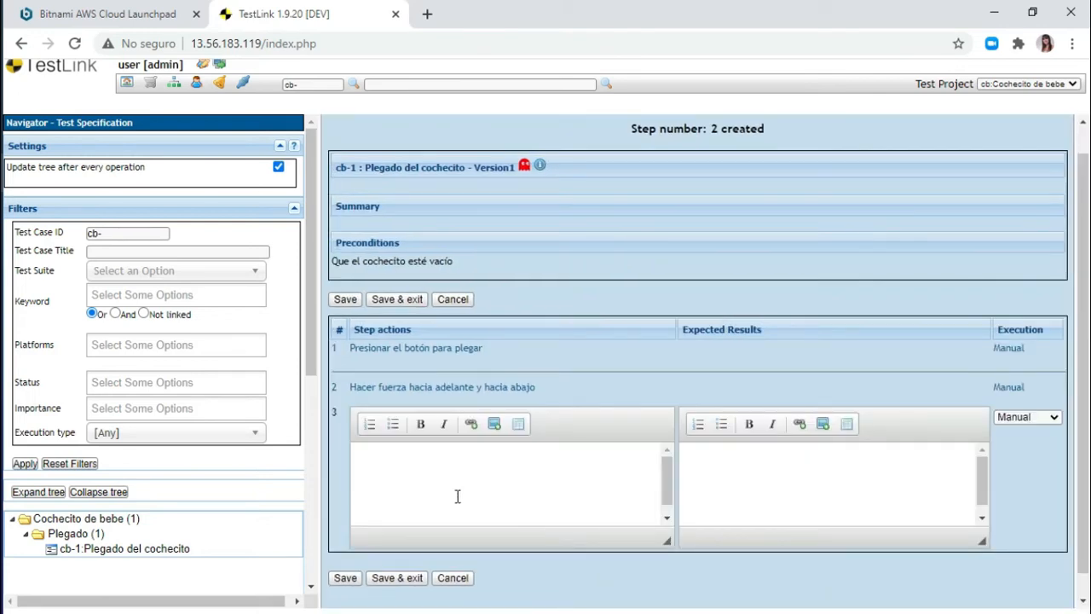
Add a third step "Soltar el botón de plegado" with expected result "El cochecito debería quedar plegado", then save and exit step editing
{"action": "left_click", "coordinate": [457, 496]}
{"action": "type", "text": "Soltar el botón de plegado"}
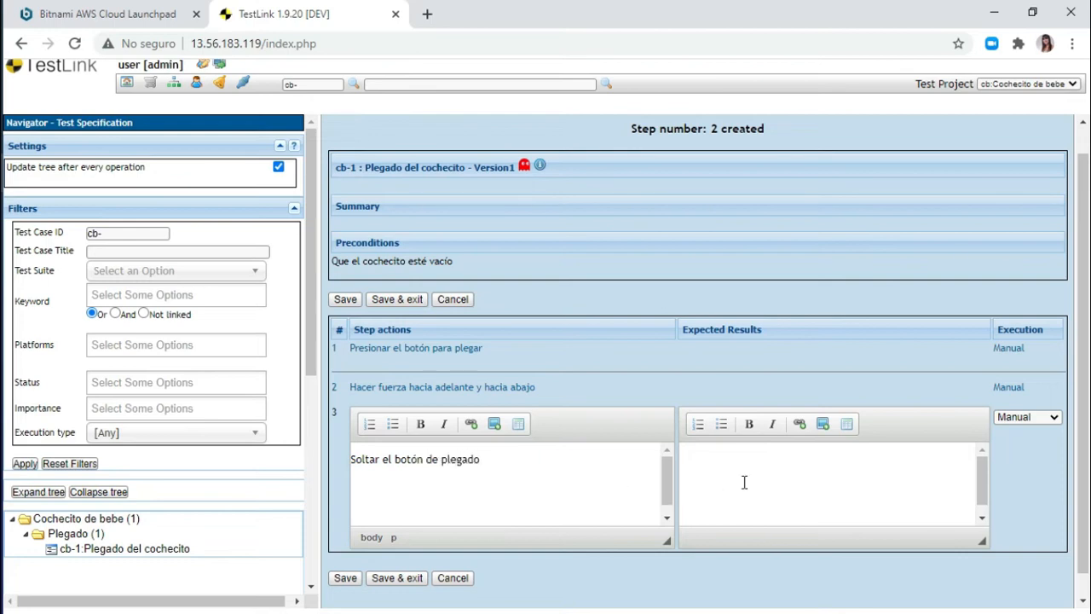
{"action": "left_click", "coordinate": [759, 474]}
{"action": "type", "text": "Q"}
{"action": "type", "text": "El coche"}
{"action": "type", "text": "cito debería quedar "}
{"action": "type", "text": "plegado"}
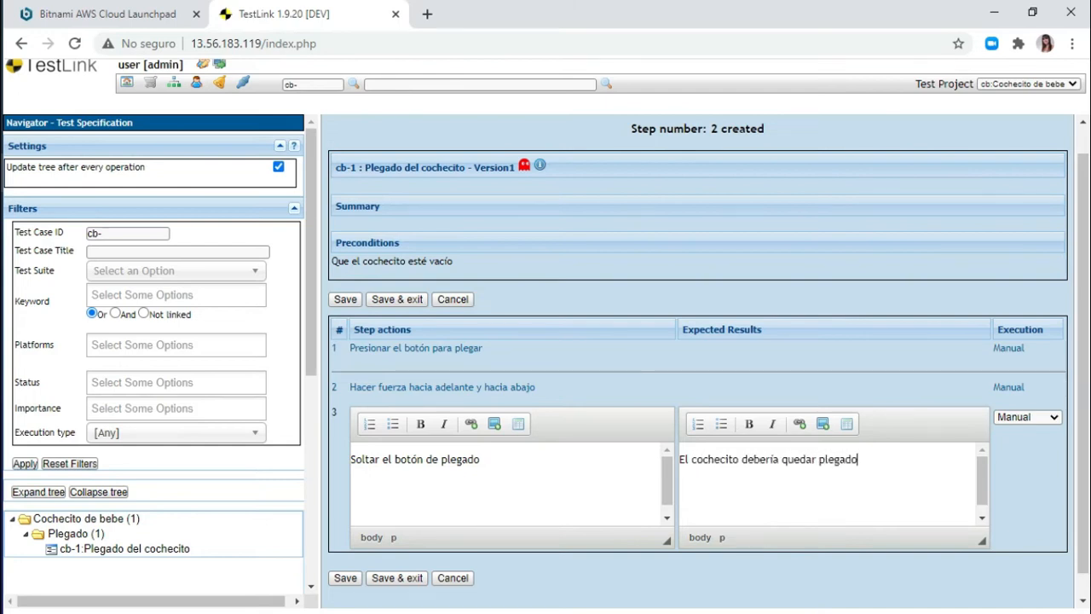
{"action": "left_click", "coordinate": [399, 578]}
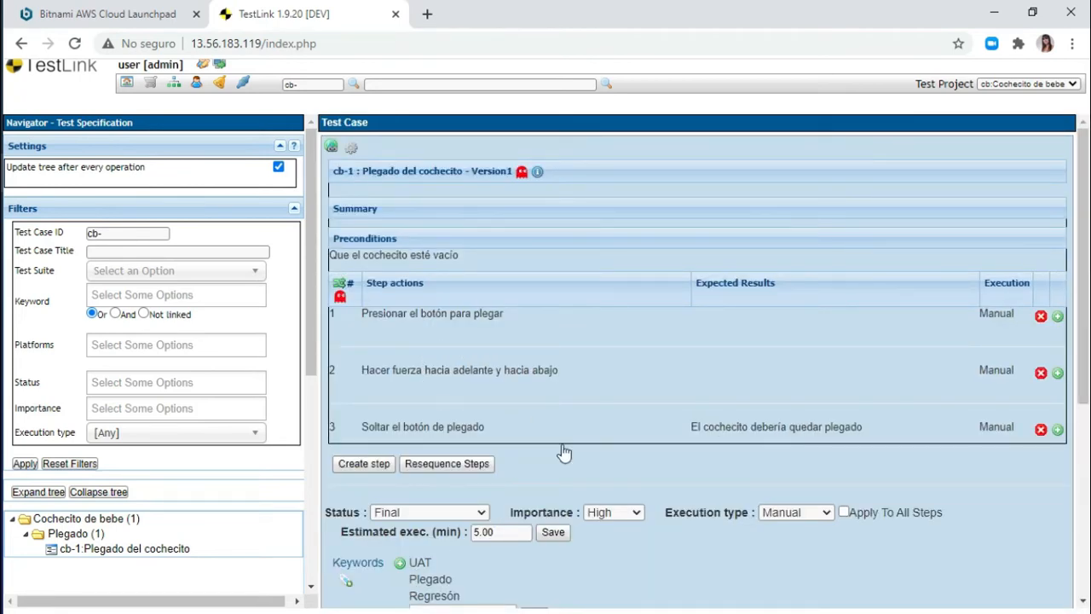
Try to assign the Plegado requirement from the Plegado specification to the test case
{"action": "scroll", "coordinate": [665, 533], "scroll_direction": "down", "scroll_amount": 2}
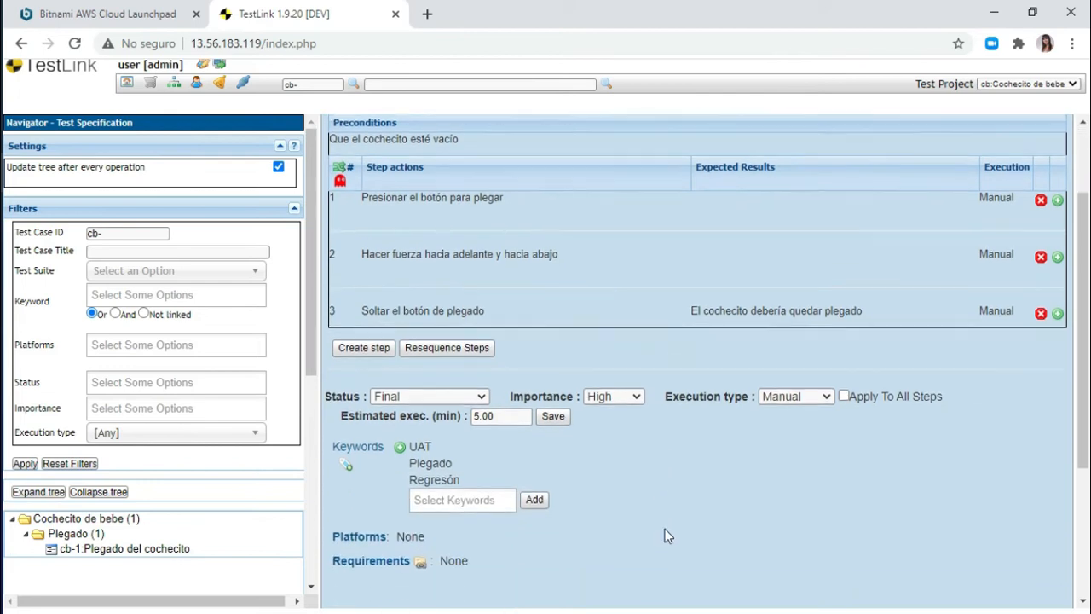
{"action": "scroll", "coordinate": [667, 535], "scroll_direction": "down", "scroll_amount": 1}
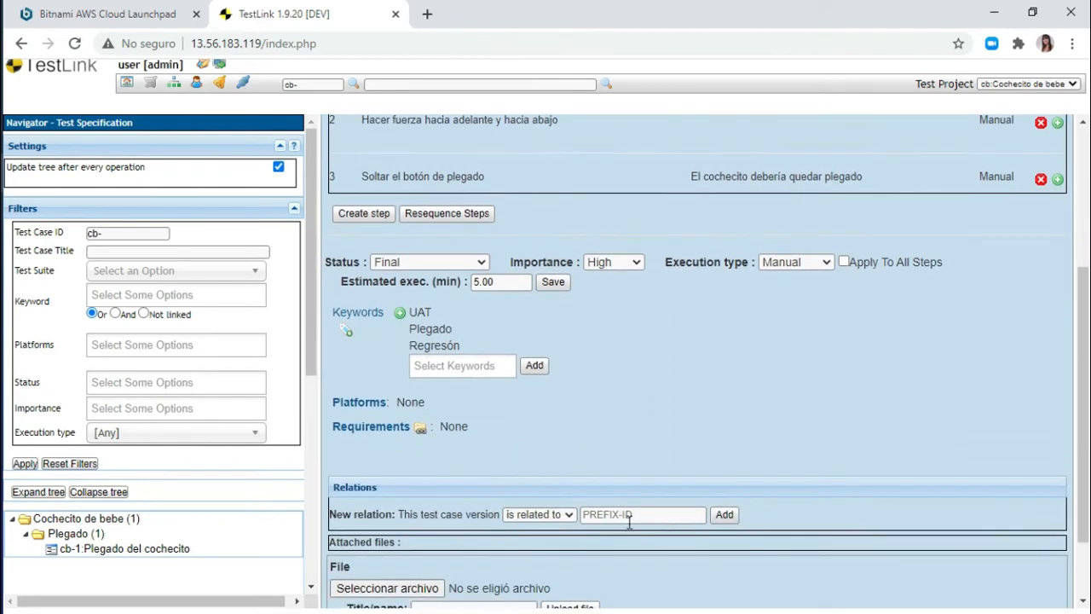
{"action": "left_click", "coordinate": [422, 429]}
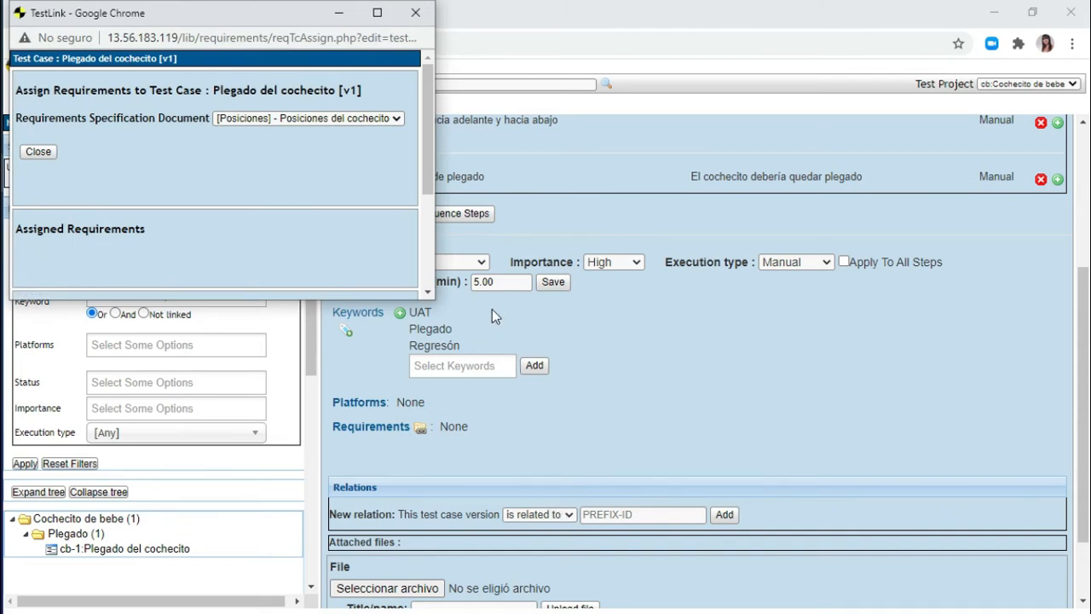
{"action": "left_click_drag", "start_coordinate": [432, 297], "coordinate": [933, 573]}
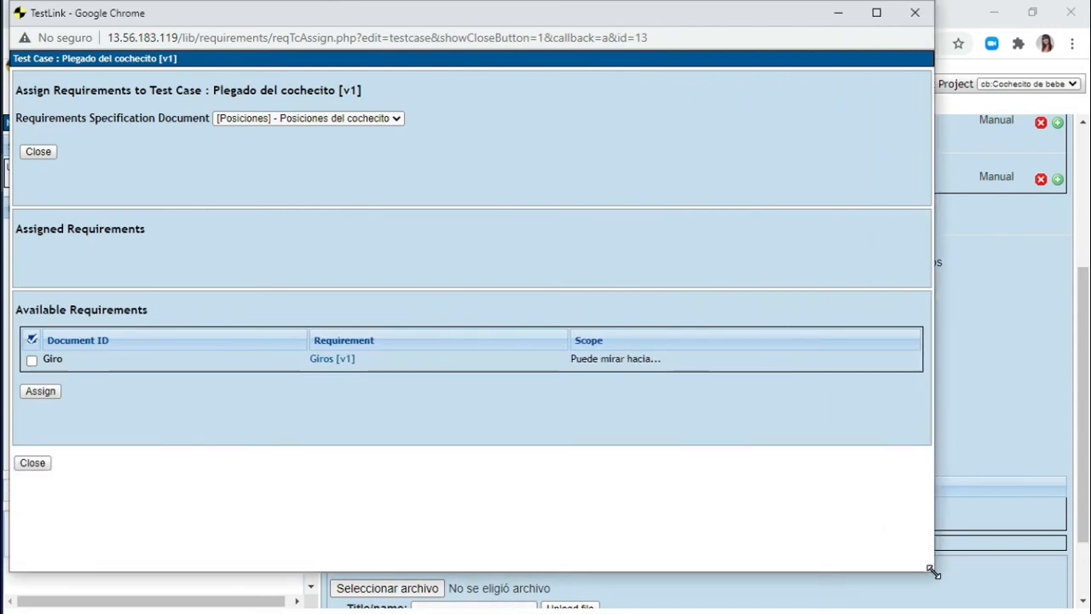
{"action": "left_click", "coordinate": [349, 119]}
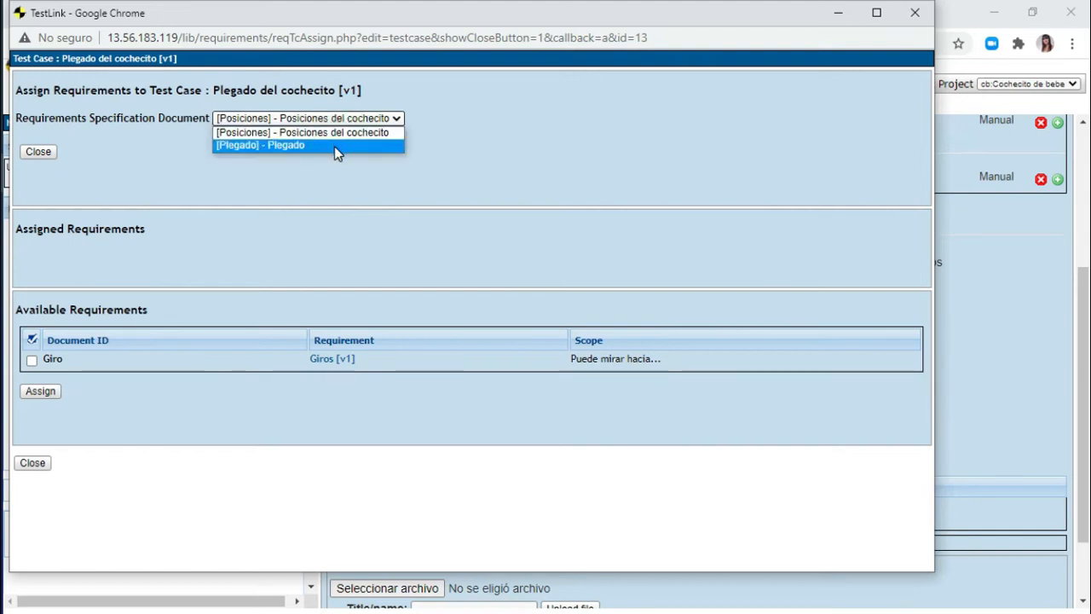
{"action": "left_click", "coordinate": [337, 147]}
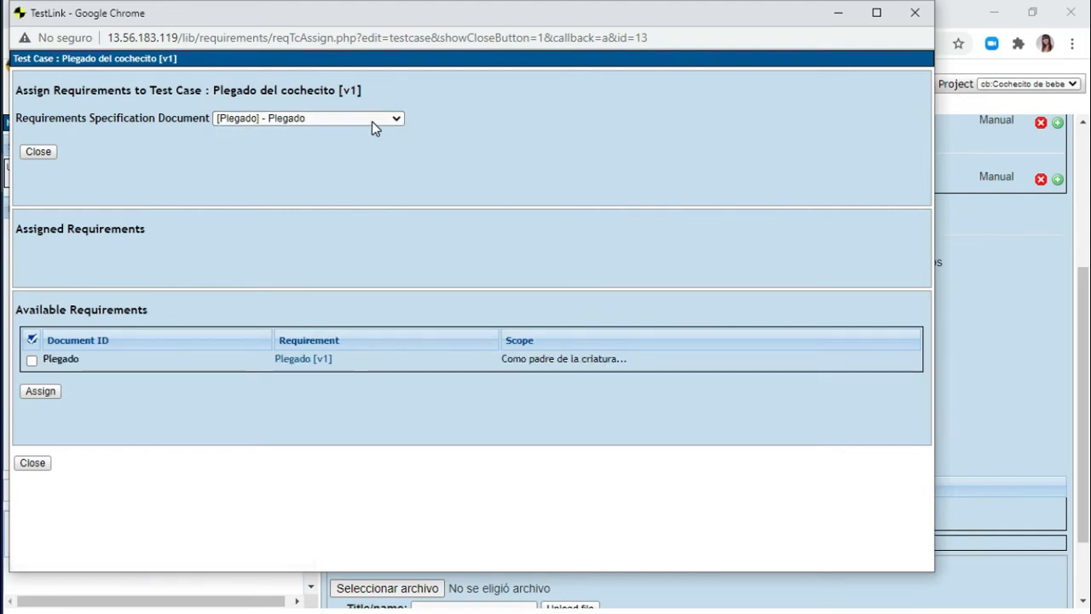
{"action": "left_click", "coordinate": [31, 363]}
{"action": "left_click", "coordinate": [35, 394]}
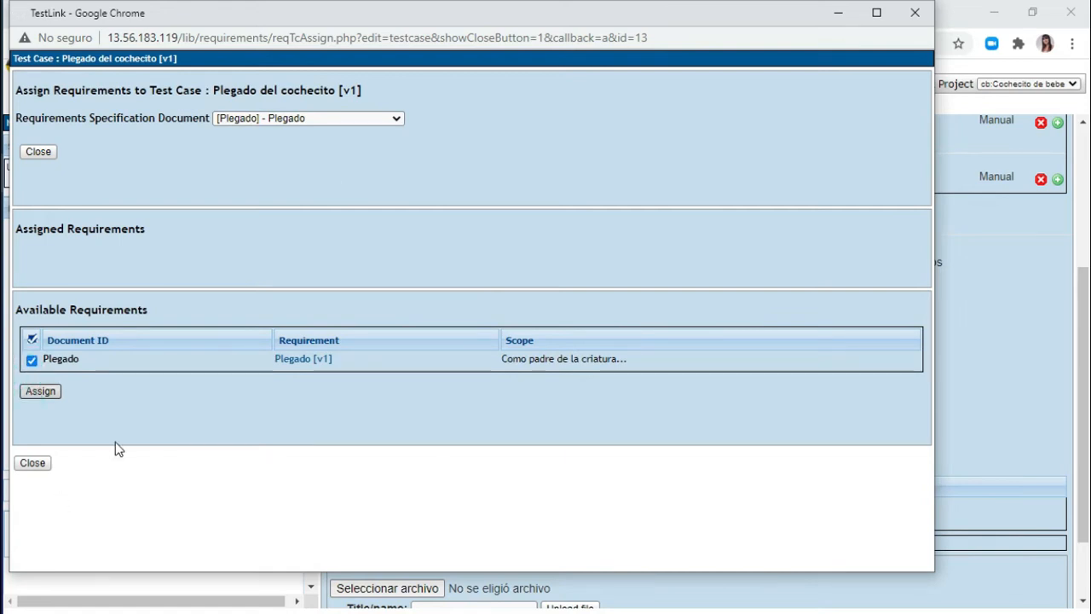
{"action": "left_click", "coordinate": [33, 463]}
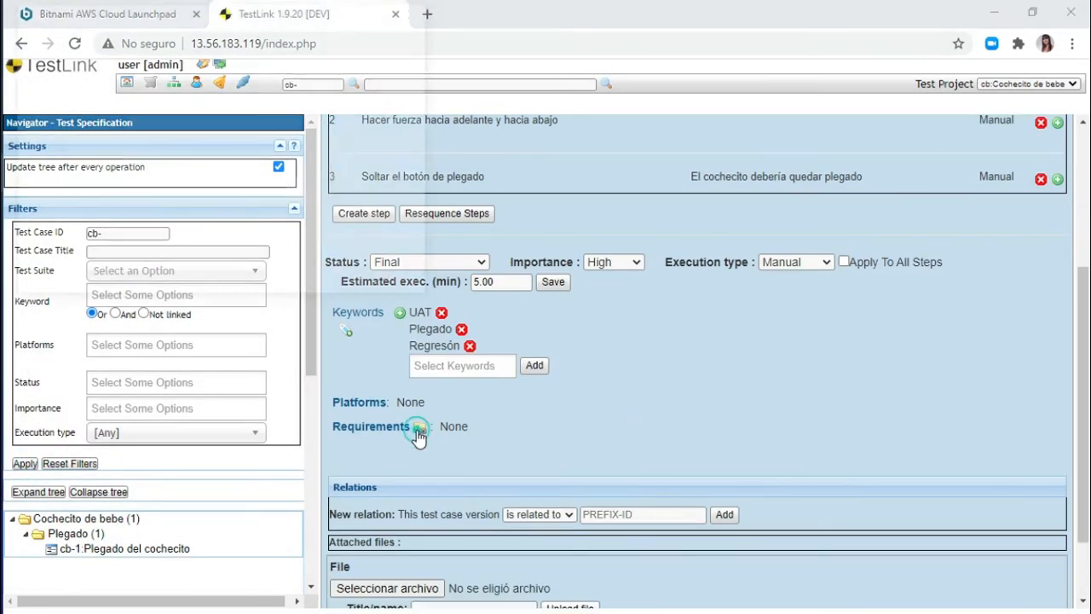
Assign the Plegado requirement of the [Plegado] - Plegado specification to the Plegado del cochecito test case
{"action": "left_click", "coordinate": [421, 428]}
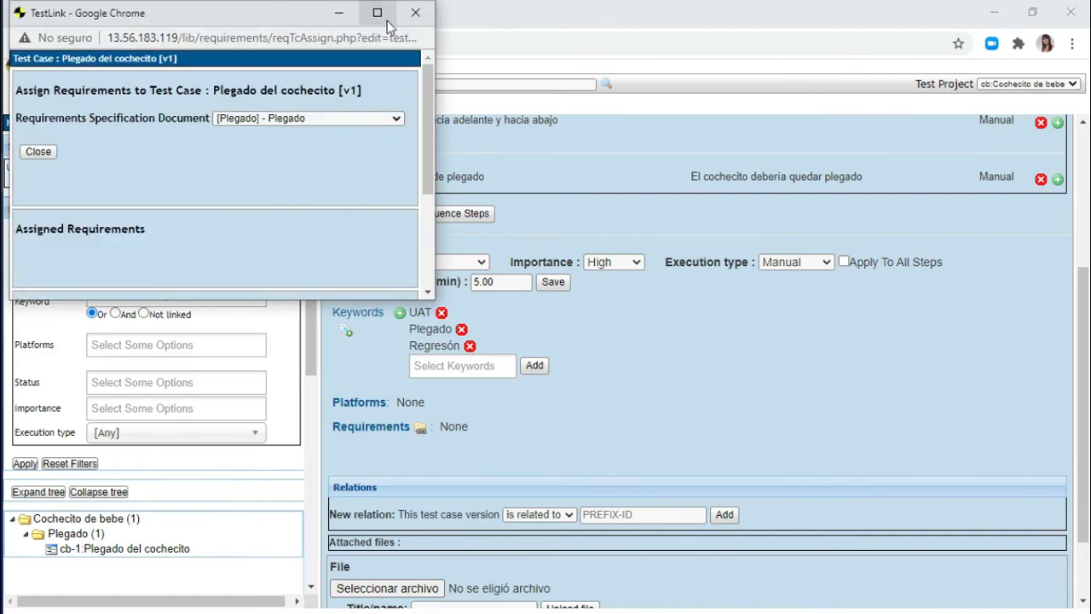
{"action": "left_click", "coordinate": [386, 20]}
{"action": "left_click", "coordinate": [302, 112]}
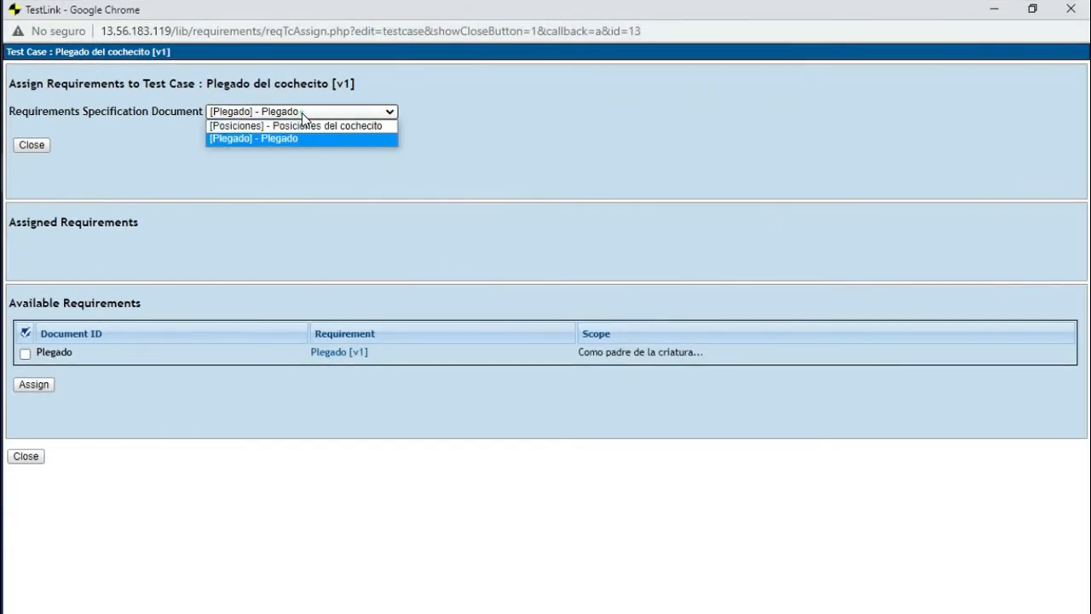
{"action": "left_click", "coordinate": [307, 139]}
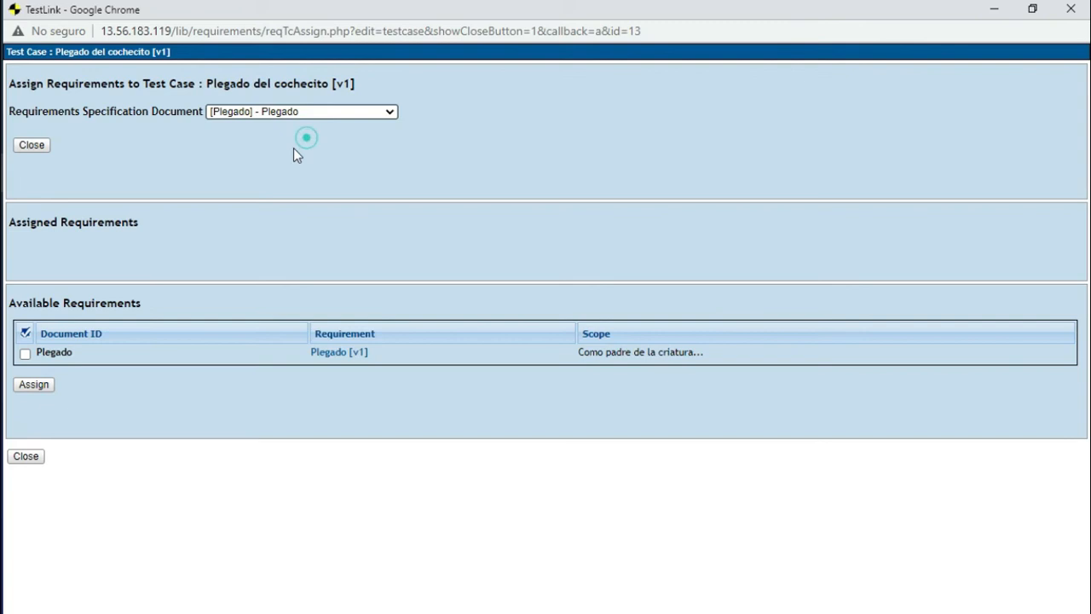
{"action": "left_click", "coordinate": [25, 353]}
{"action": "left_click", "coordinate": [33, 386]}
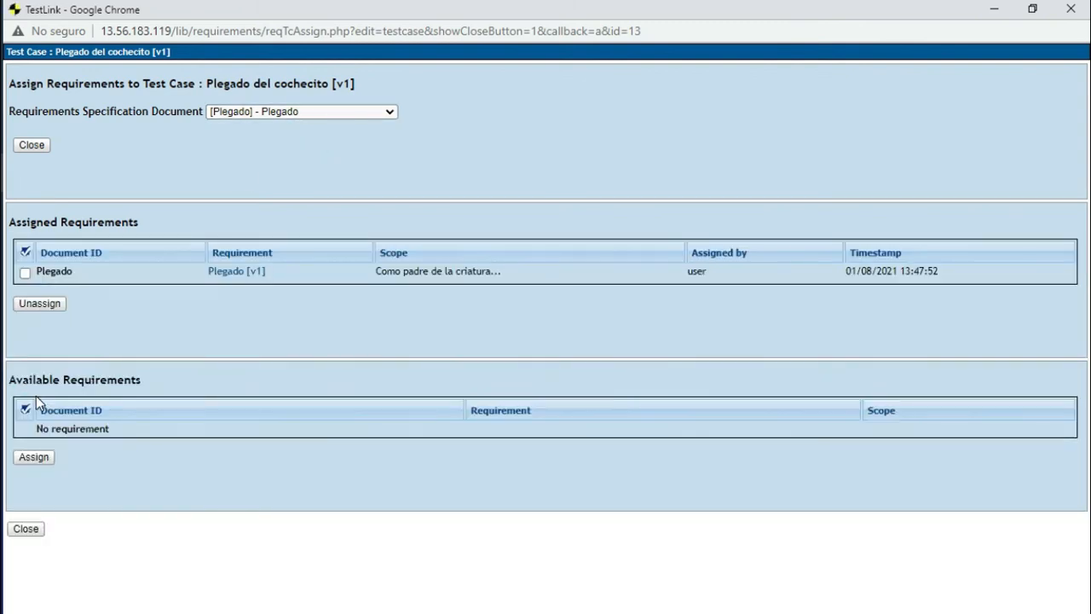
{"action": "left_click", "coordinate": [27, 529]}
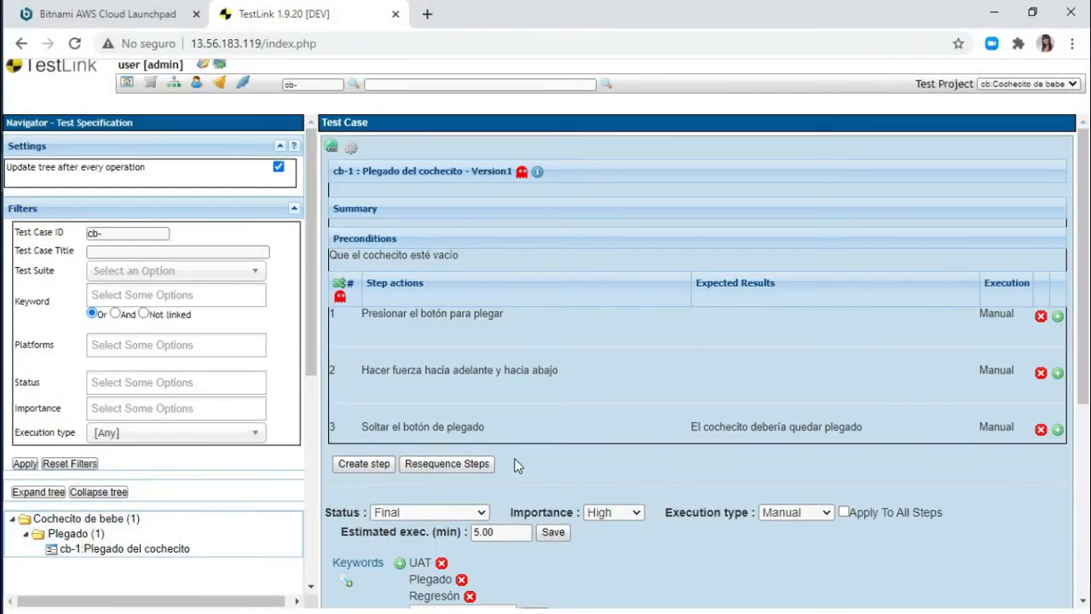
{"action": "scroll", "coordinate": [520, 452], "scroll_direction": "down", "scroll_amount": 3}
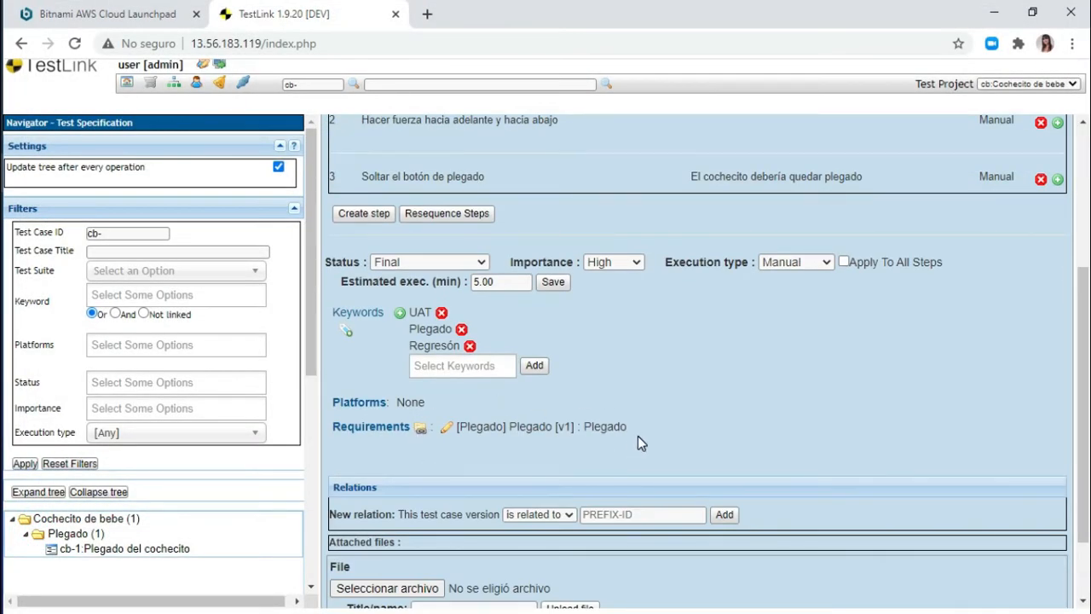
Examine the Plegado requirement's test case coverage in its specification and in the Requirement Overview
{"action": "left_click", "coordinate": [127, 85]}
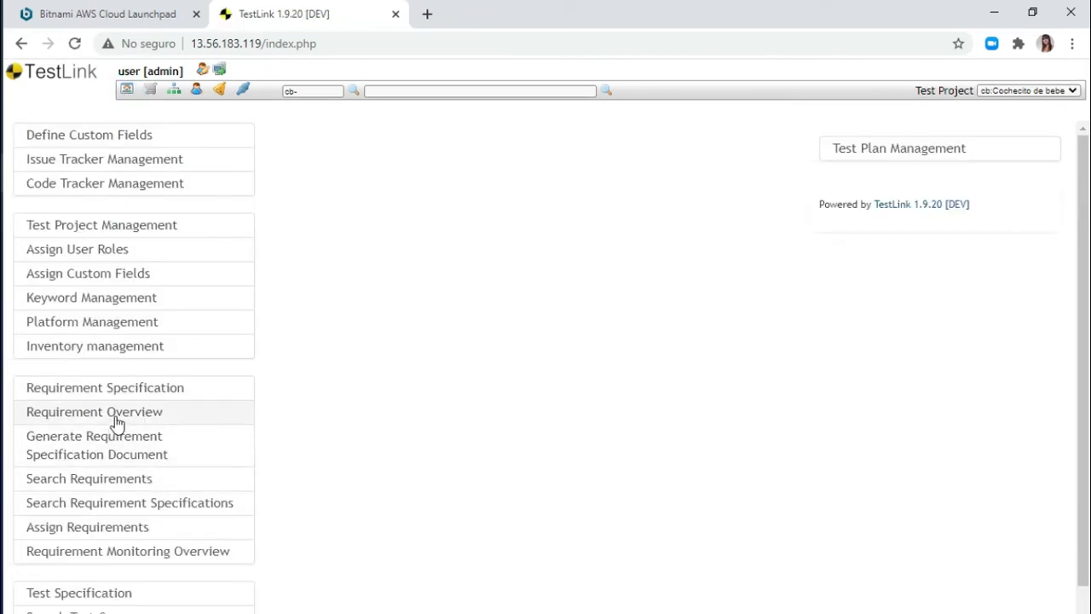
{"action": "left_click", "coordinate": [120, 393]}
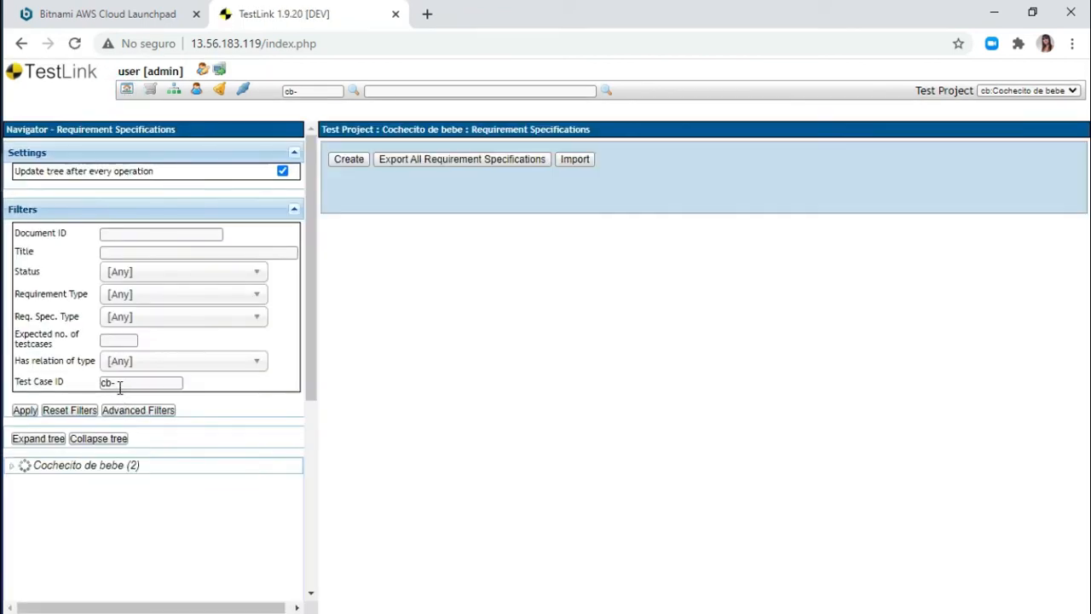
{"action": "left_click", "coordinate": [112, 527]}
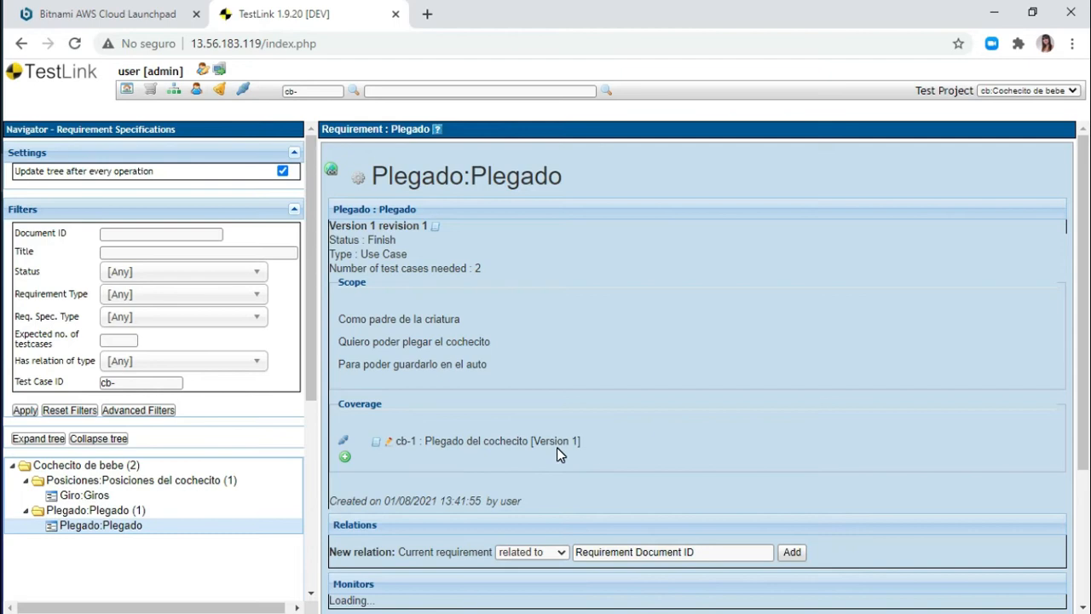
{"action": "left_click", "coordinate": [126, 89]}
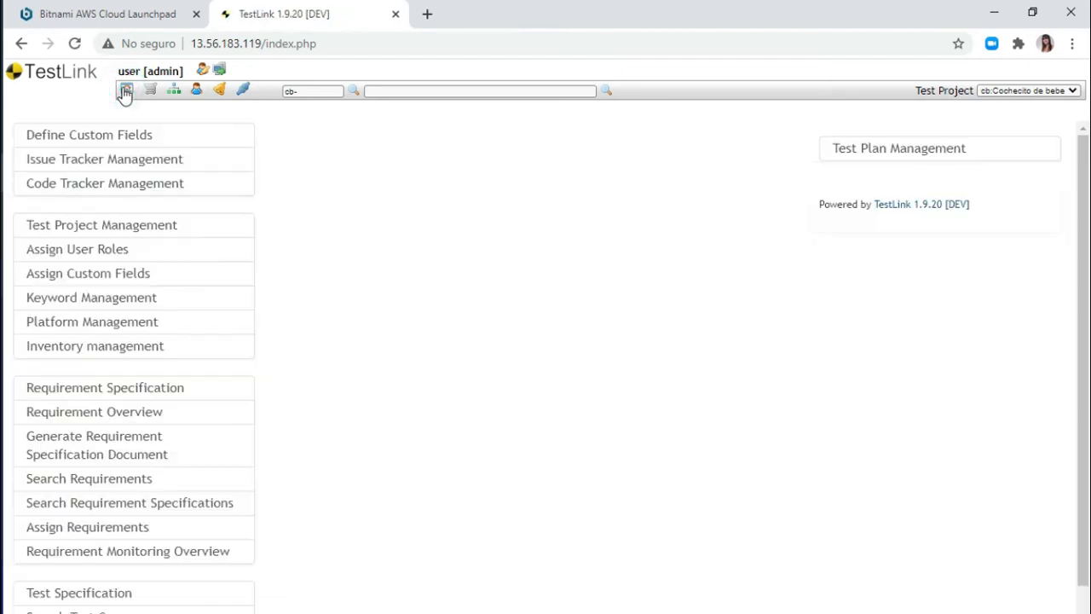
{"action": "left_click", "coordinate": [85, 412]}
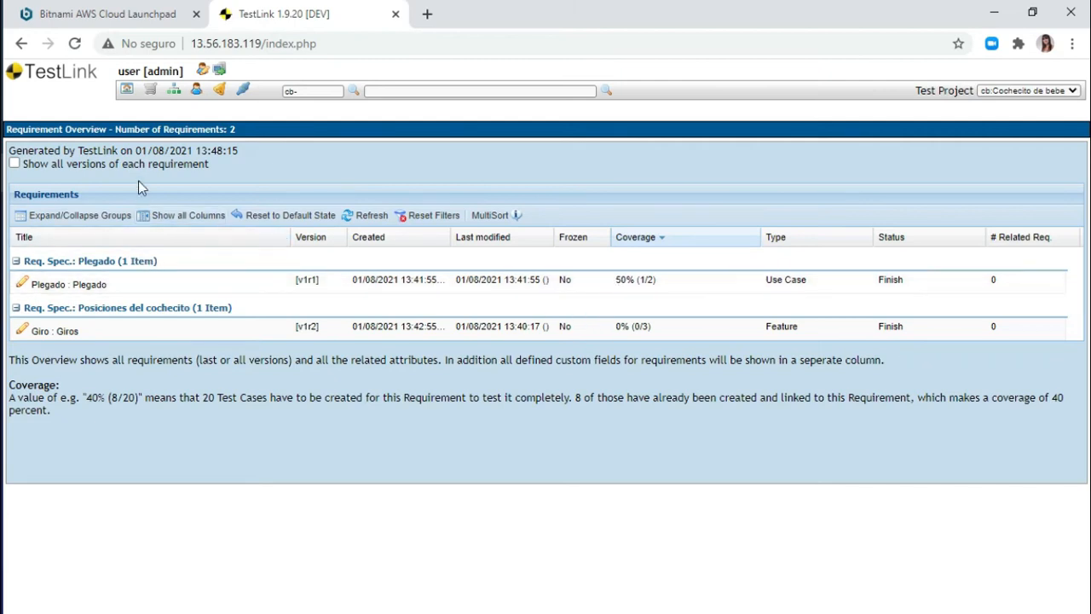
Copy the Plegado del cochecito test case to the top of the Plegado suite as "Plegado del cochecito con bebé", latest version only
{"action": "left_click", "coordinate": [175, 94]}
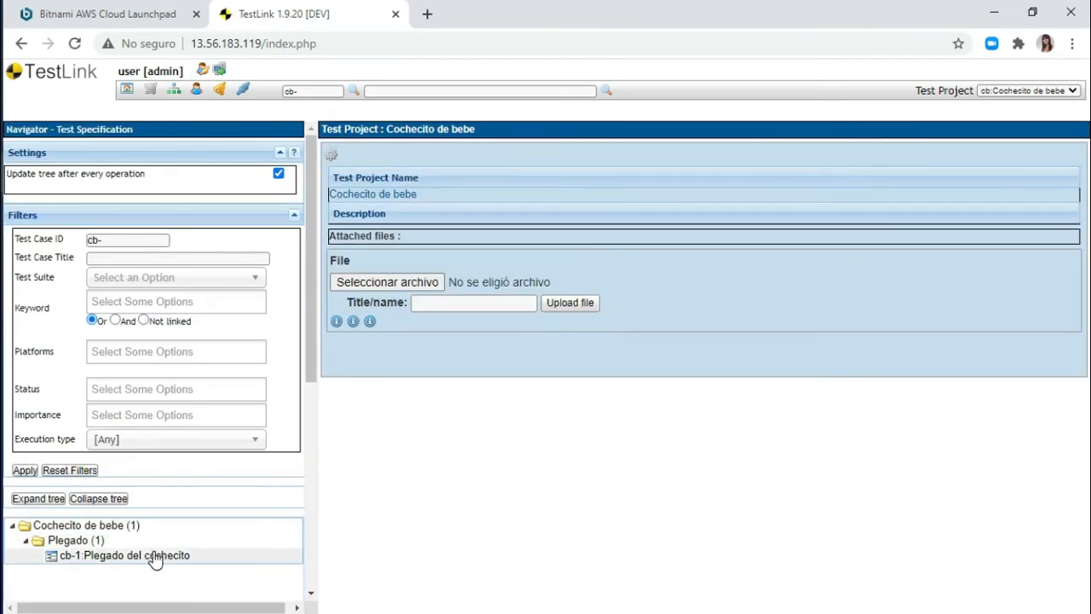
{"action": "left_click", "coordinate": [82, 555]}
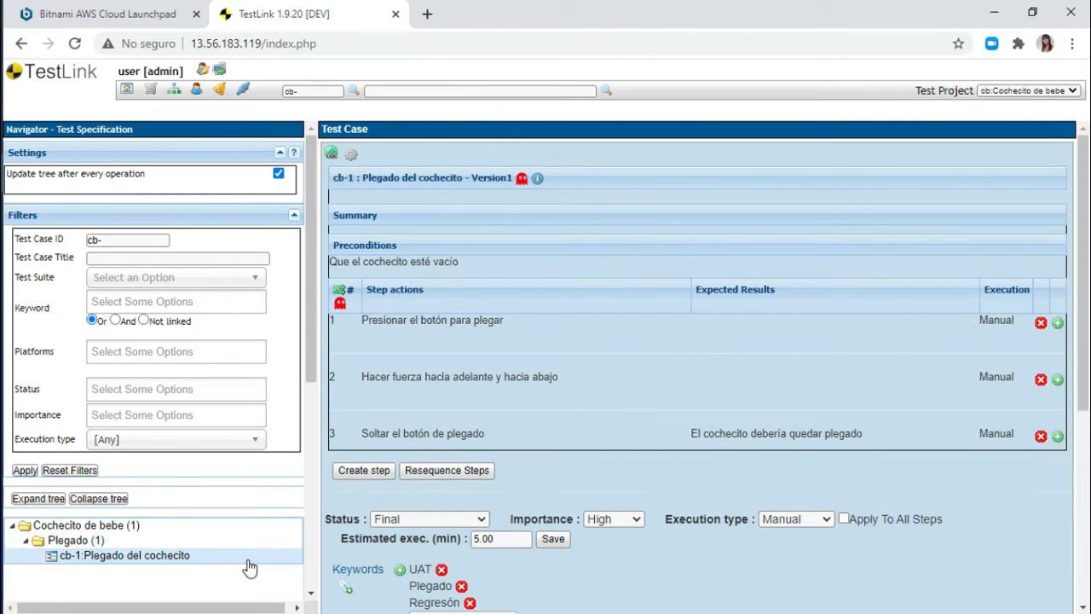
{"action": "left_click", "coordinate": [351, 158]}
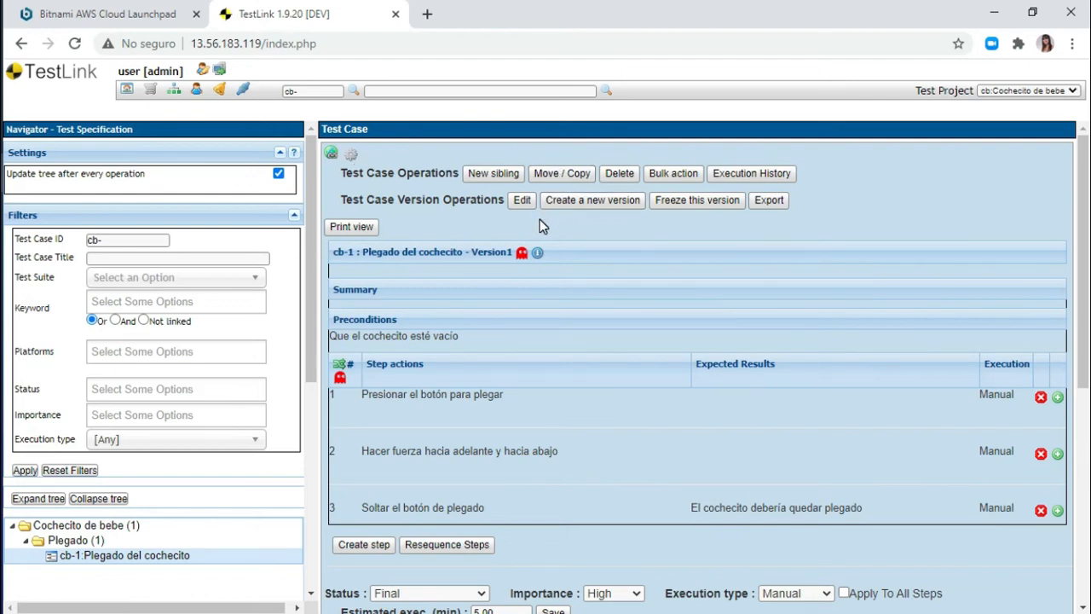
{"action": "left_click", "coordinate": [565, 175]}
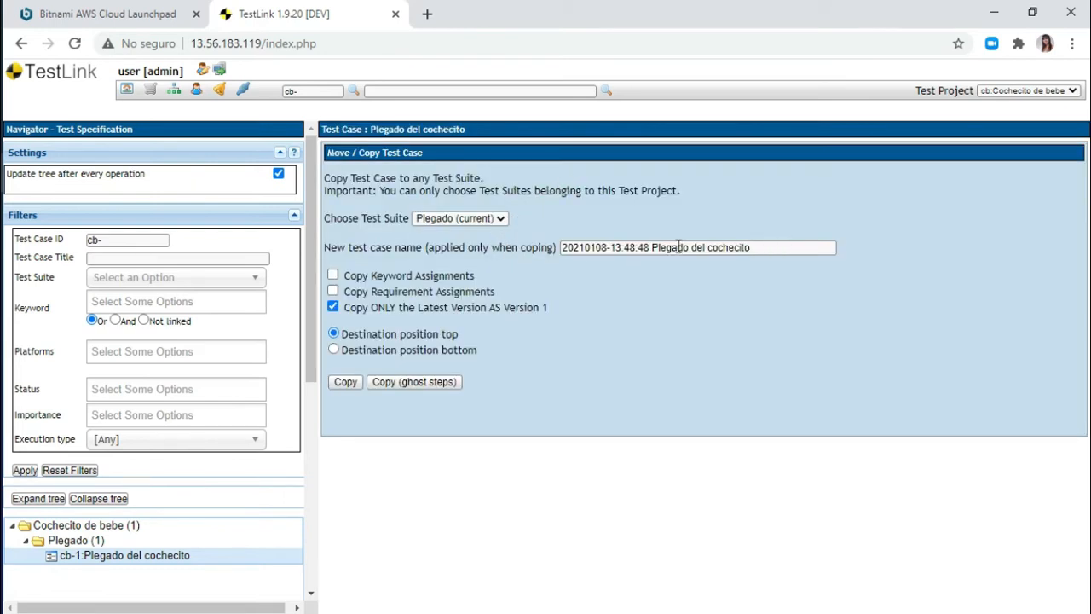
{"action": "left_click_drag", "start_coordinate": [653, 246], "coordinate": [476, 247]}
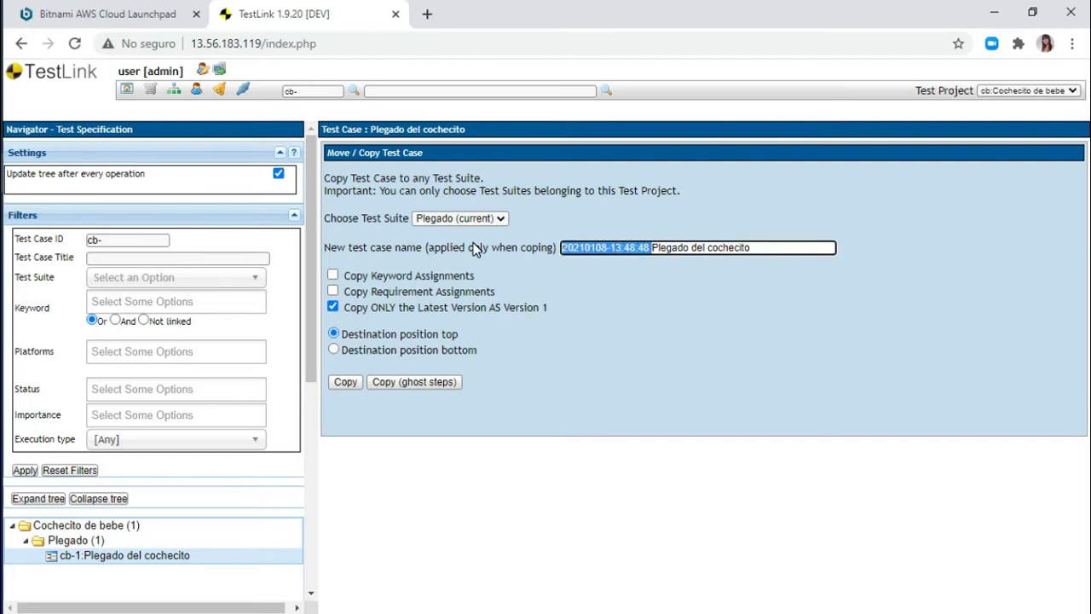
{"action": "key", "text": "BackSpace"}
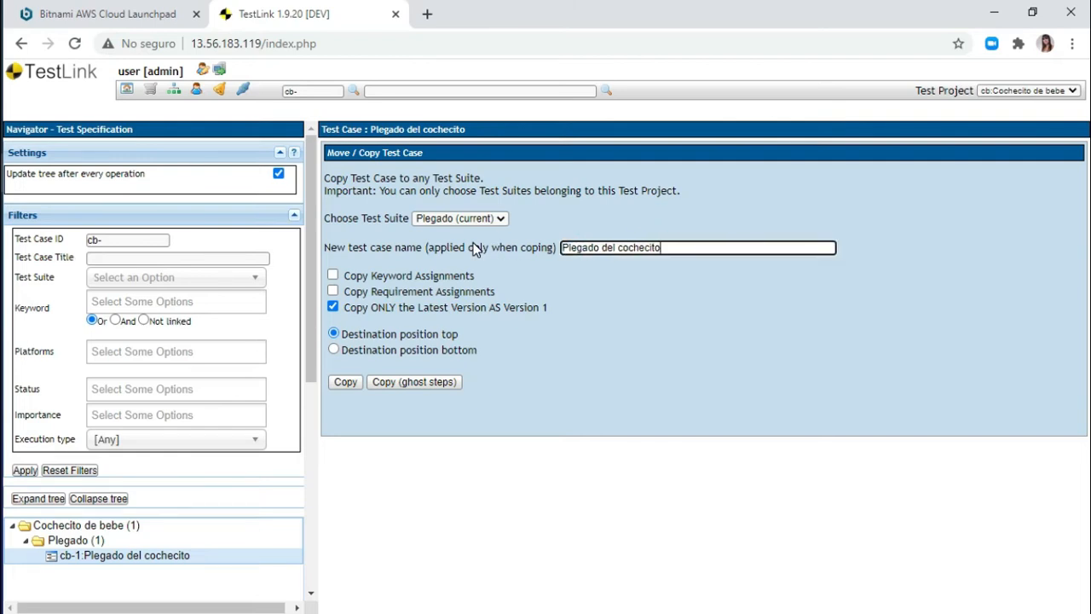
{"action": "type", "text": "con bebé"}
{"action": "left_click", "coordinate": [333, 292]}
{"action": "left_click", "coordinate": [333, 292]}
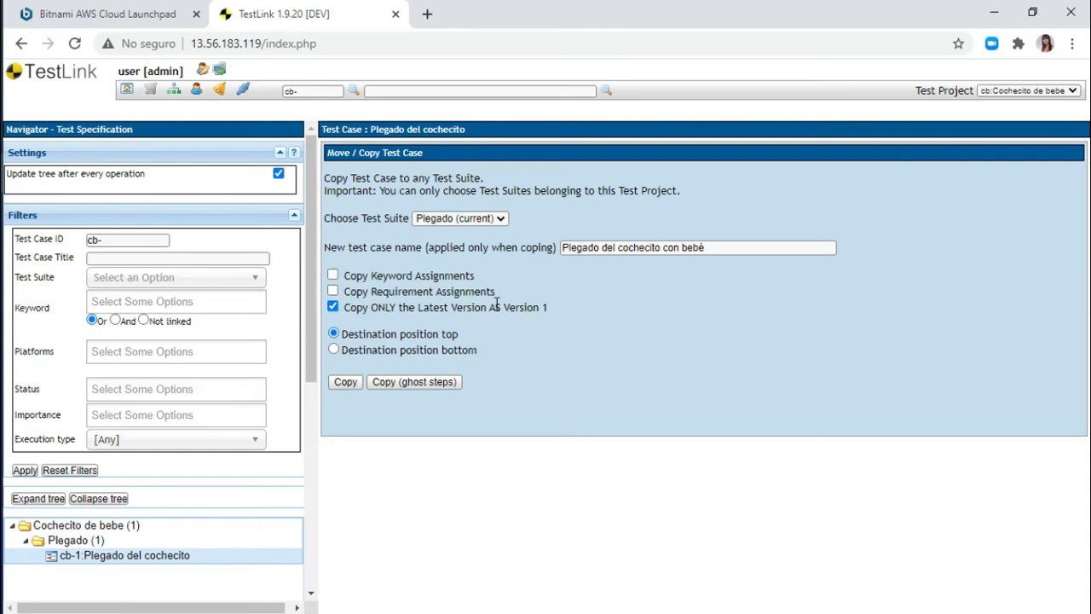
{"action": "left_click", "coordinate": [333, 333]}
{"action": "left_click", "coordinate": [345, 382]}
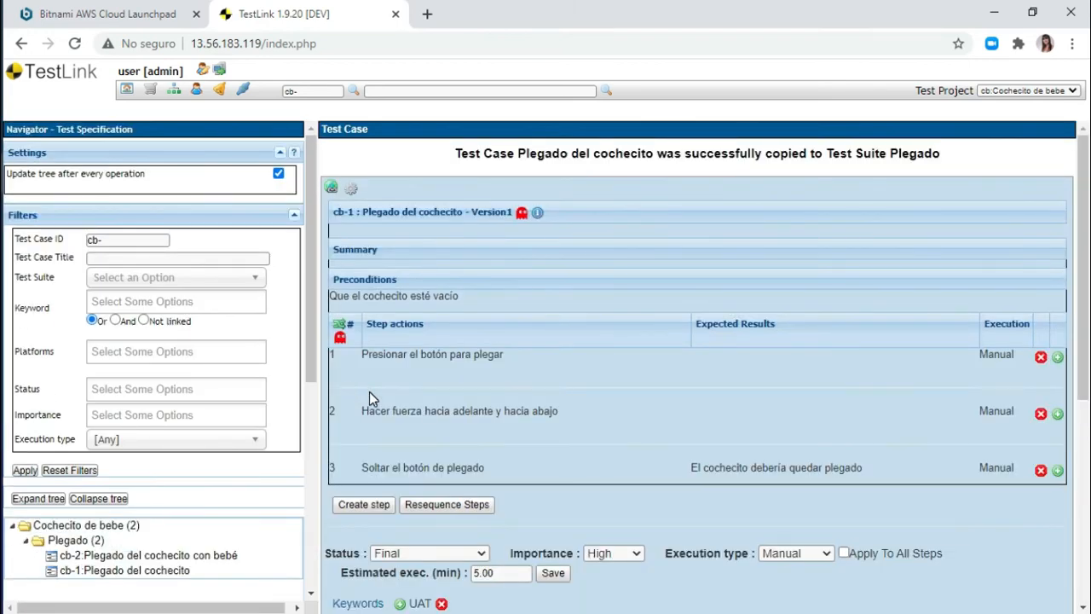
Change the precondition of Plegado del cochecito con bebé to "Que el cochecito tenga al bebé arriba." and save the test case
{"action": "left_click", "coordinate": [171, 555]}
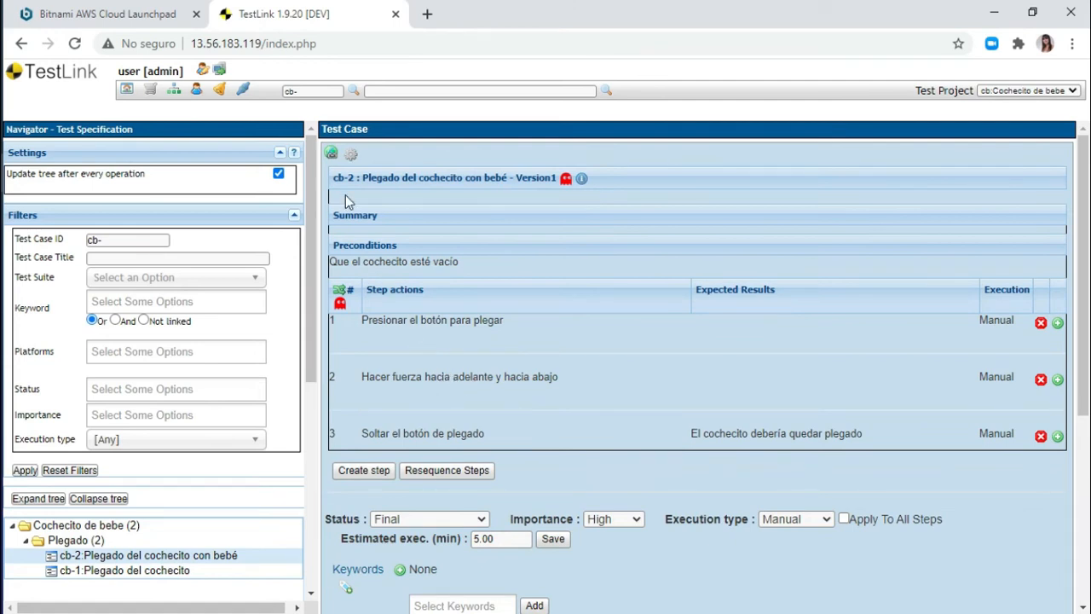
{"action": "left_click", "coordinate": [350, 155]}
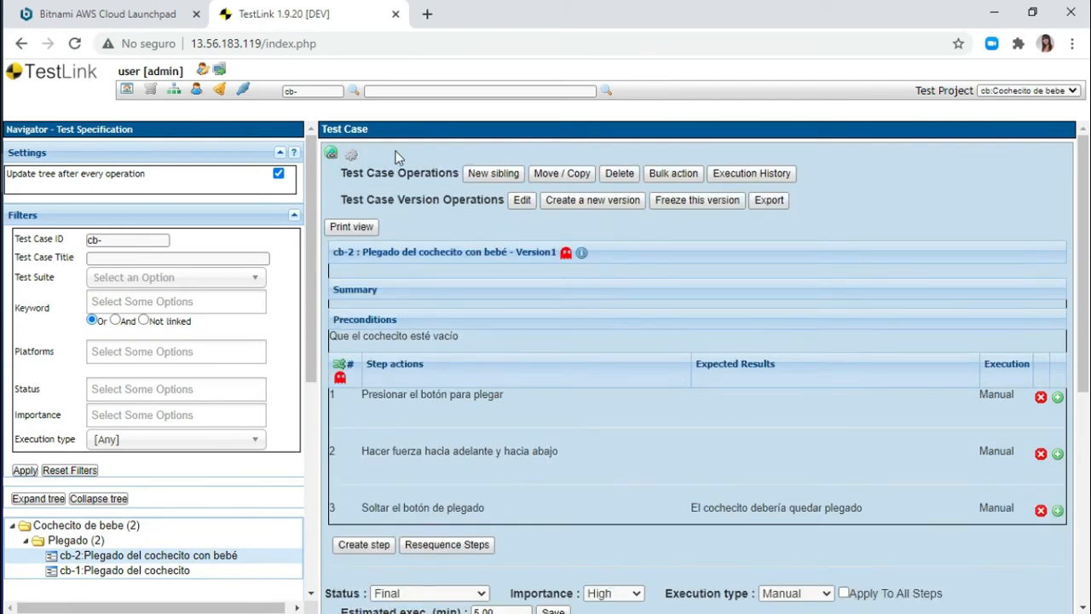
{"action": "left_click", "coordinate": [521, 202]}
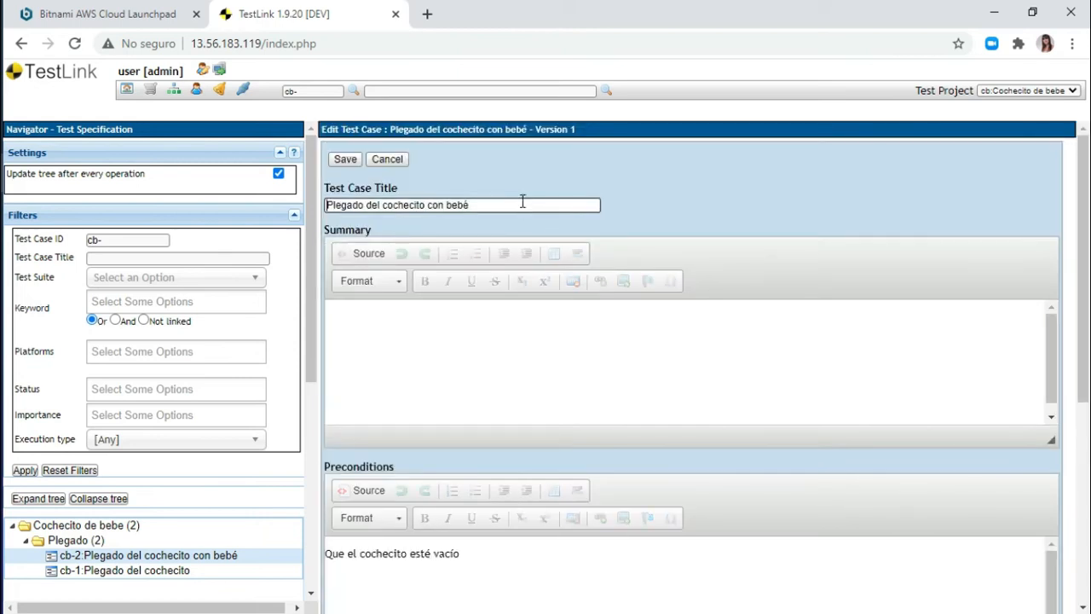
{"action": "left_click", "coordinate": [461, 554]}
{"action": "left_click_drag", "start_coordinate": [460, 554], "coordinate": [412, 558]}
{"action": "type", "text": "tenga al beb"}
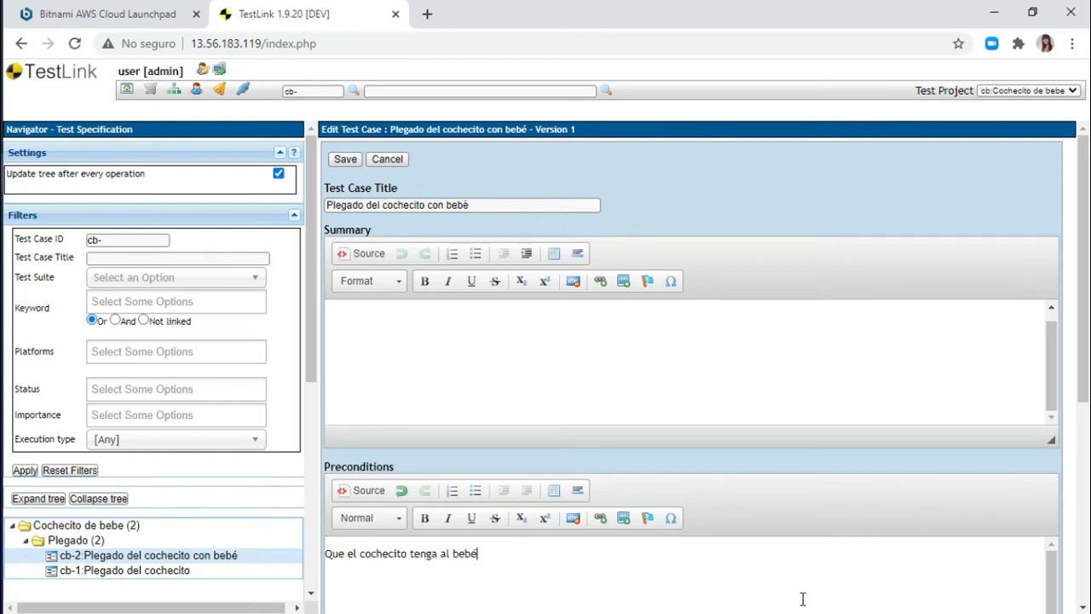
{"action": "type", "text": "é arriba."}
{"action": "left_click", "coordinate": [344, 159]}
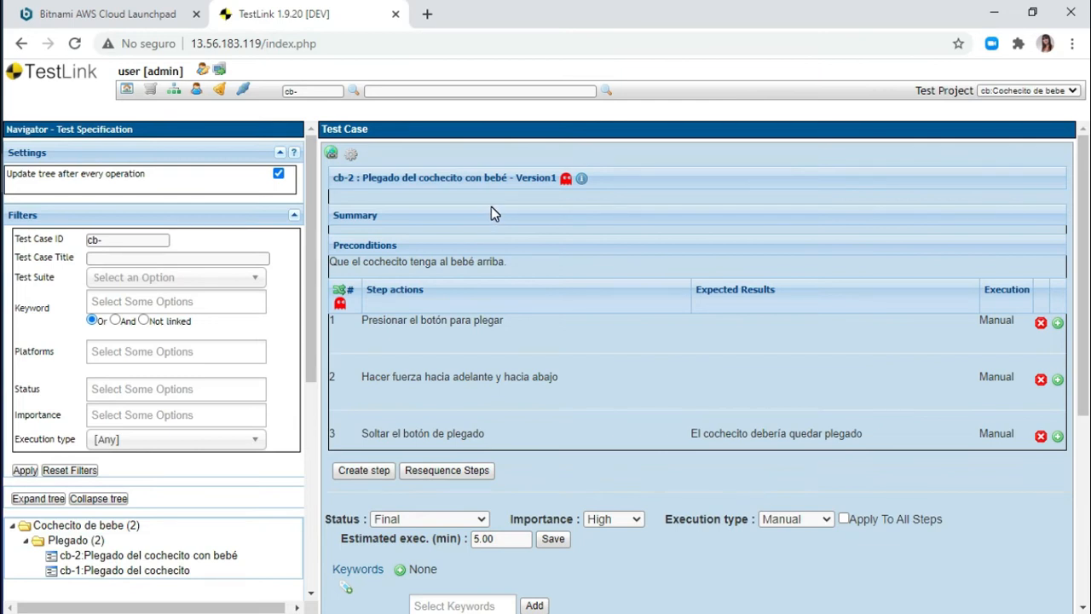
{"action": "left_click_drag", "start_coordinate": [527, 264], "coordinate": [344, 261]}
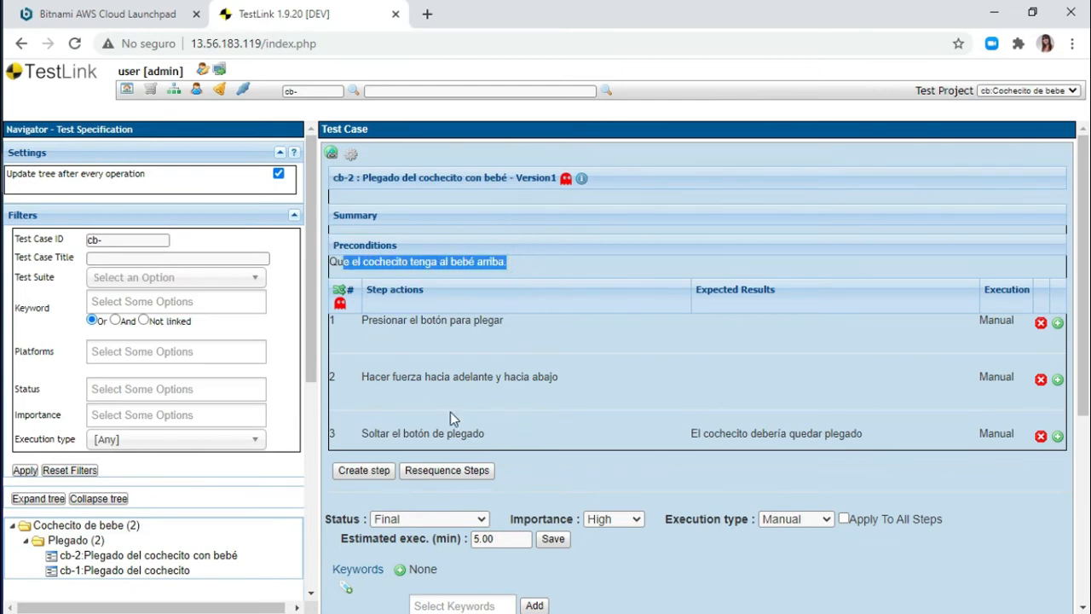
{"action": "left_click", "coordinate": [449, 459]}
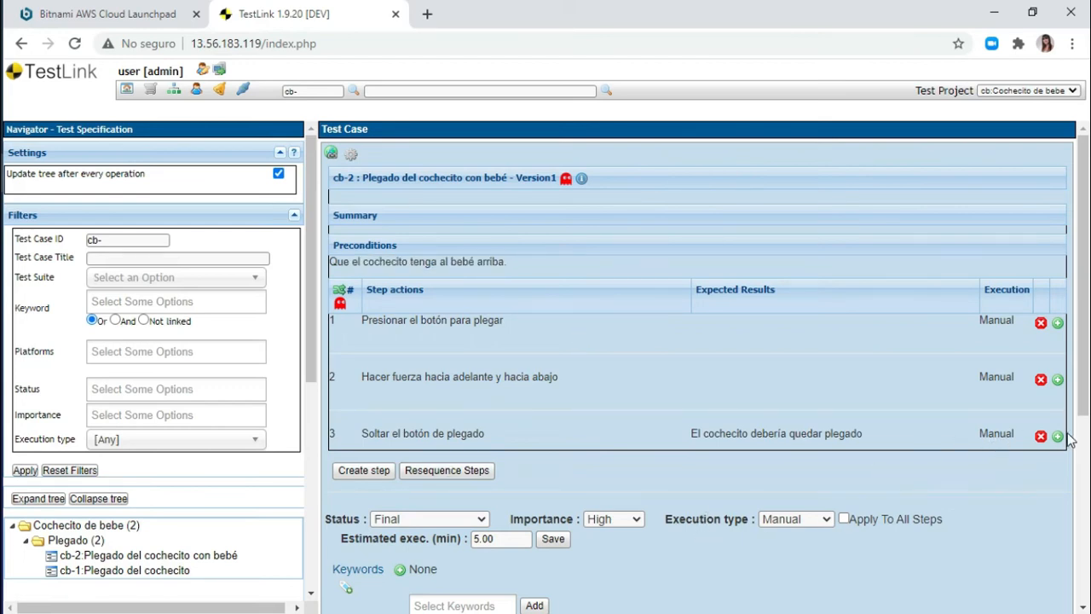
Delete step 3, "Soltar el botón de plegado", from the Plegado del cochecito con bebé test case
{"action": "left_click", "coordinate": [1041, 436]}
{"action": "left_click", "coordinate": [670, 418]}
{"action": "scroll", "coordinate": [770, 392], "scroll_direction": "down", "scroll_amount": 1}
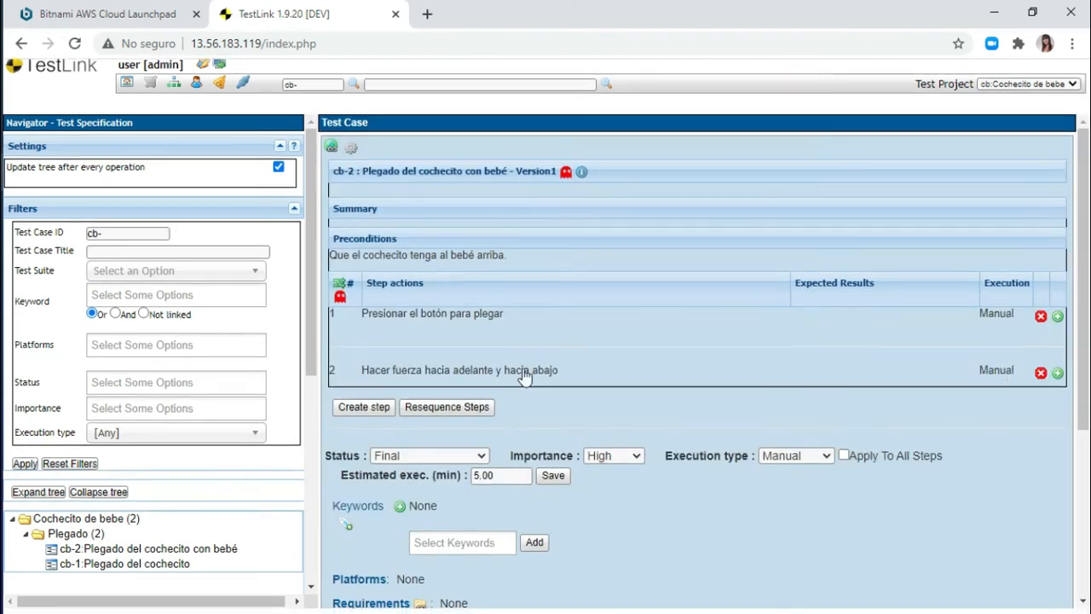
Set the expected result of step 2 to "El cochecito no se puede movilizar para ser plegado", then save and exit step editing
{"action": "left_click", "coordinate": [504, 371]}
{"action": "left_click", "coordinate": [842, 435]}
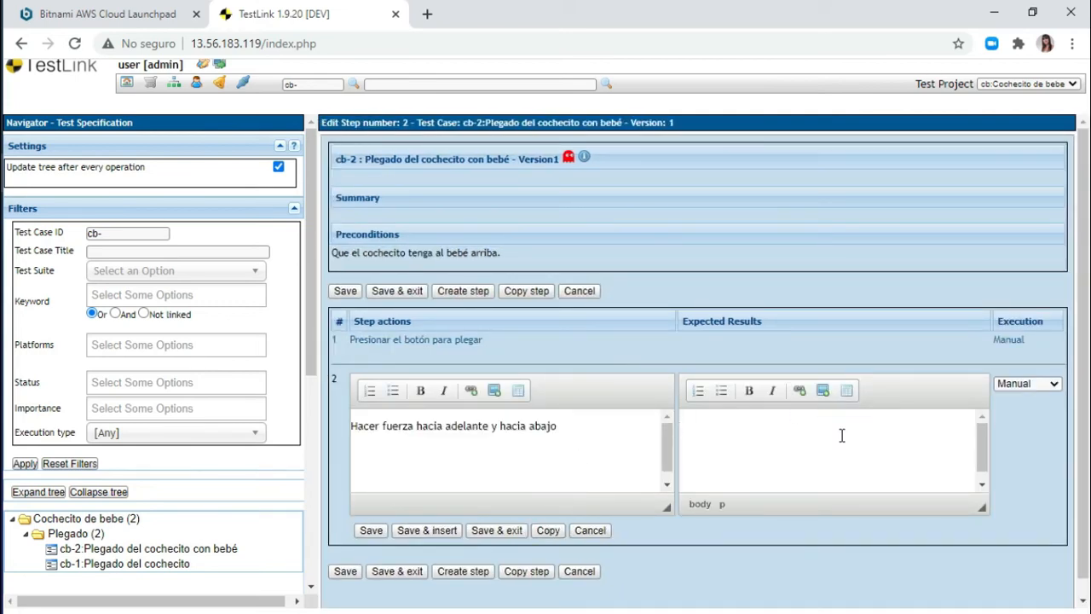
{"action": "type", "text": "El cochecito no se ppue"}
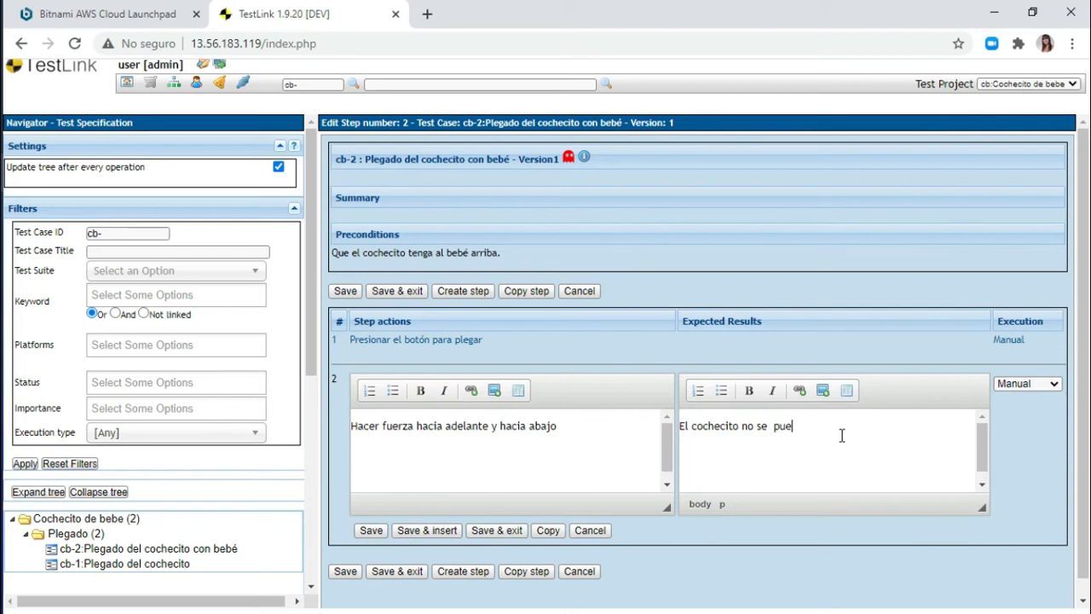
{"action": "type", "text": "de moviliza"}
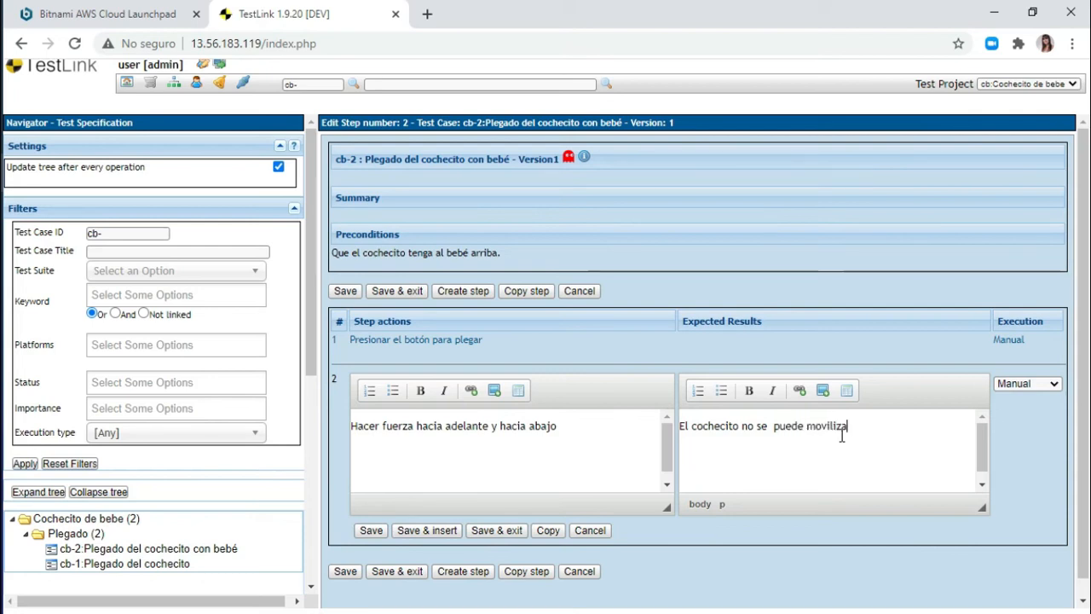
{"action": "type", "text": "r para ser plegado"}
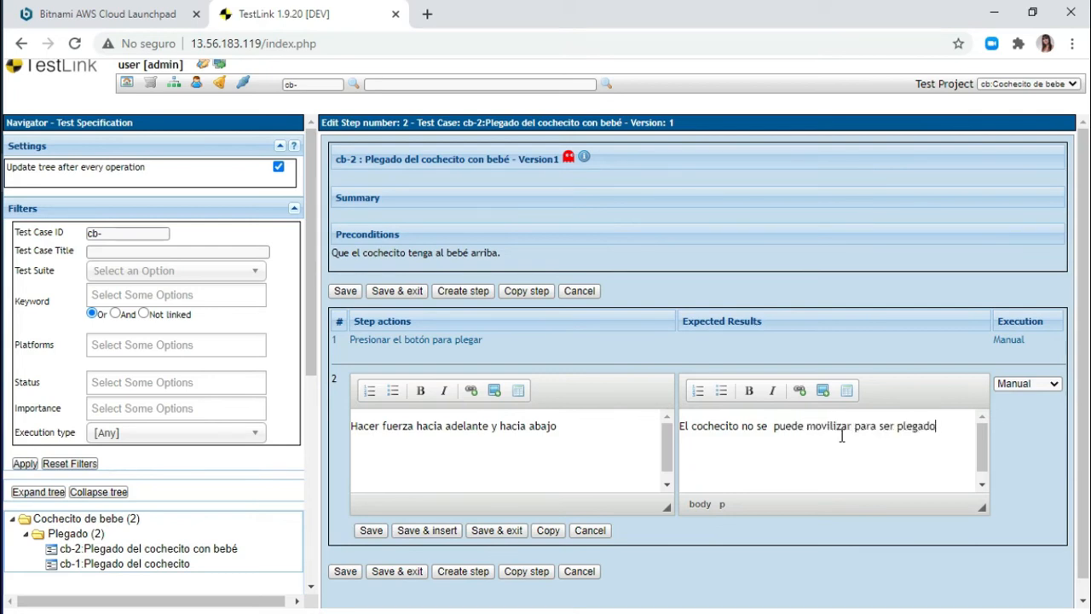
{"action": "left_click", "coordinate": [365, 530]}
{"action": "left_click", "coordinate": [360, 578]}
{"action": "left_click", "coordinate": [397, 571]}
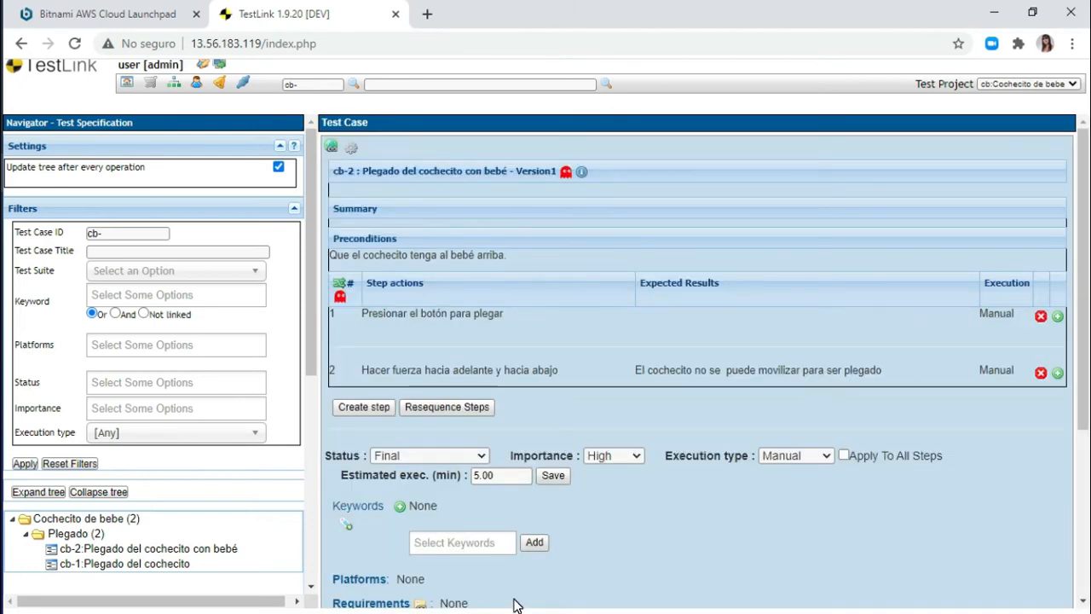
Review the copied test case's requirement assignments and ID, then open the Plegado requirement in the requirement specifications
{"action": "scroll", "coordinate": [616, 524], "scroll_direction": "down", "scroll_amount": 1}
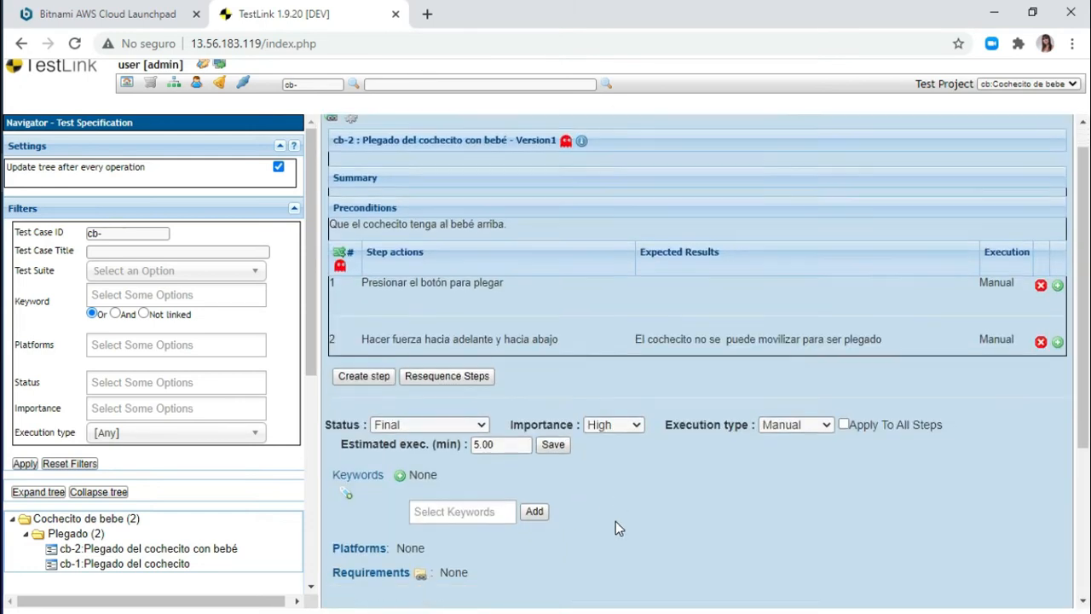
{"action": "scroll", "coordinate": [615, 527], "scroll_direction": "down", "scroll_amount": 1}
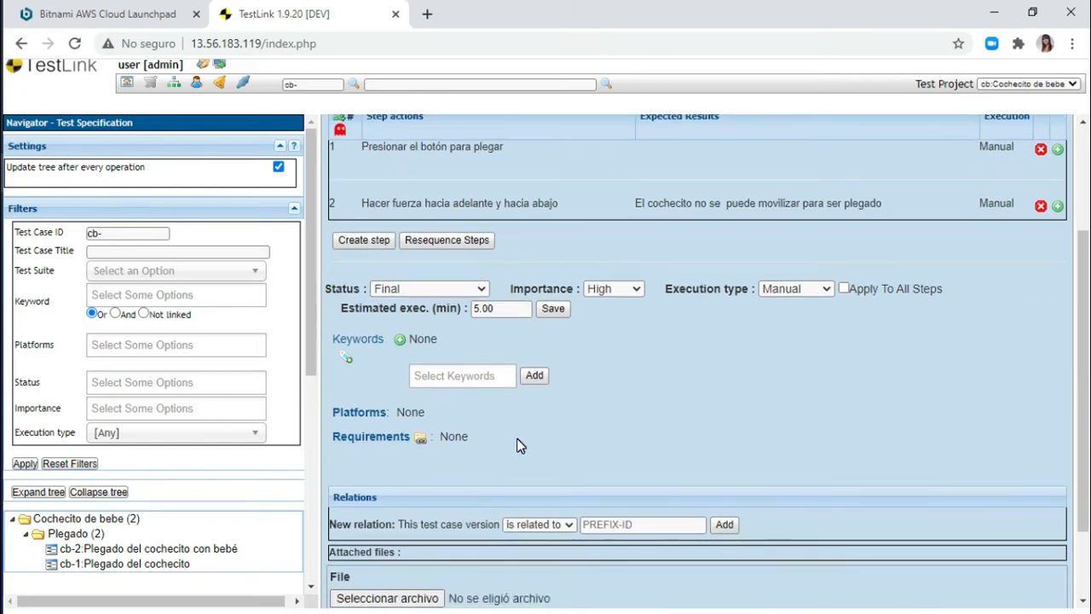
{"action": "scroll", "coordinate": [517, 443], "scroll_direction": "down", "scroll_amount": 1}
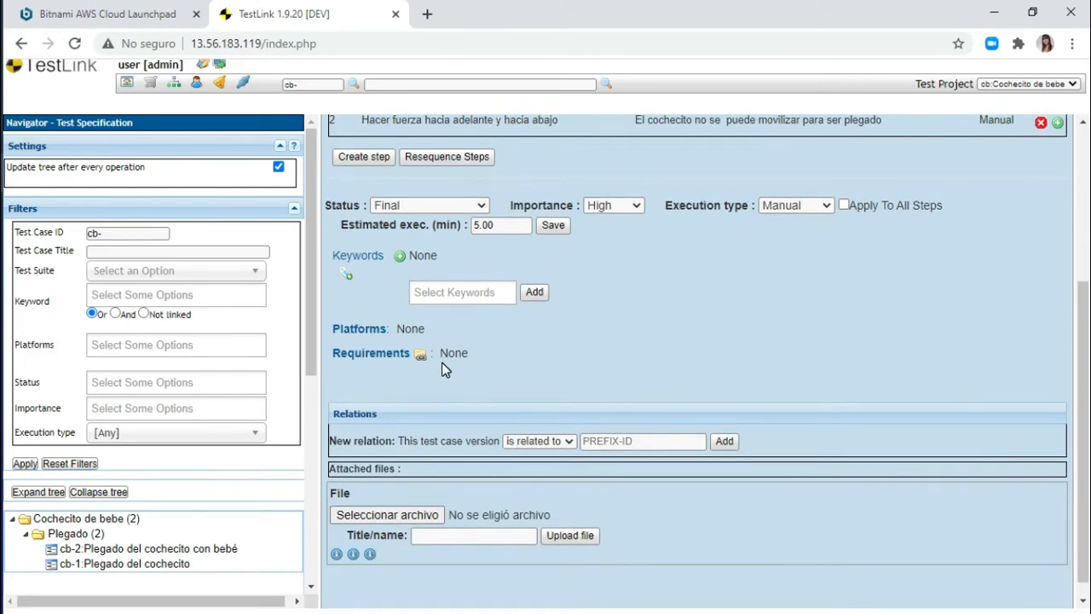
{"action": "scroll", "coordinate": [441, 408], "scroll_direction": "up", "scroll_amount": 3}
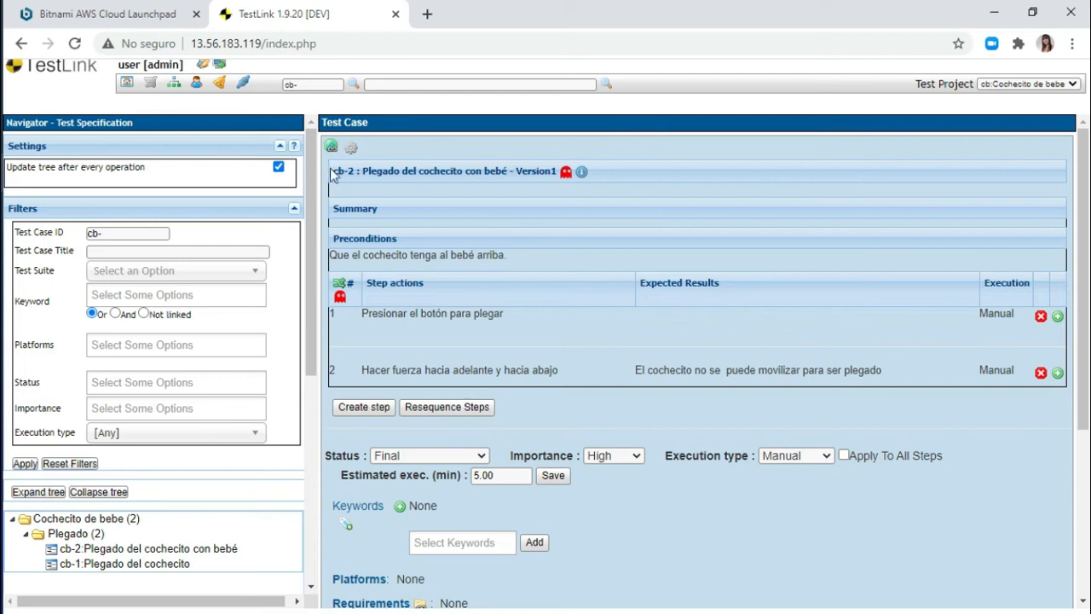
{"action": "left_click_drag", "start_coordinate": [332, 171], "coordinate": [357, 171]}
{"action": "left_click", "coordinate": [126, 85]}
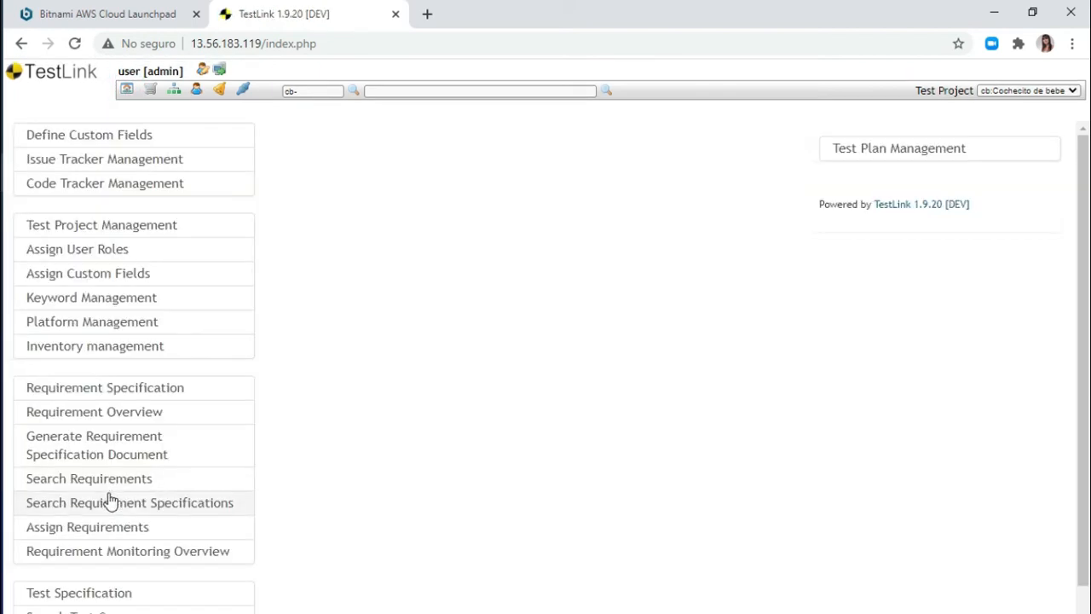
{"action": "left_click", "coordinate": [90, 385]}
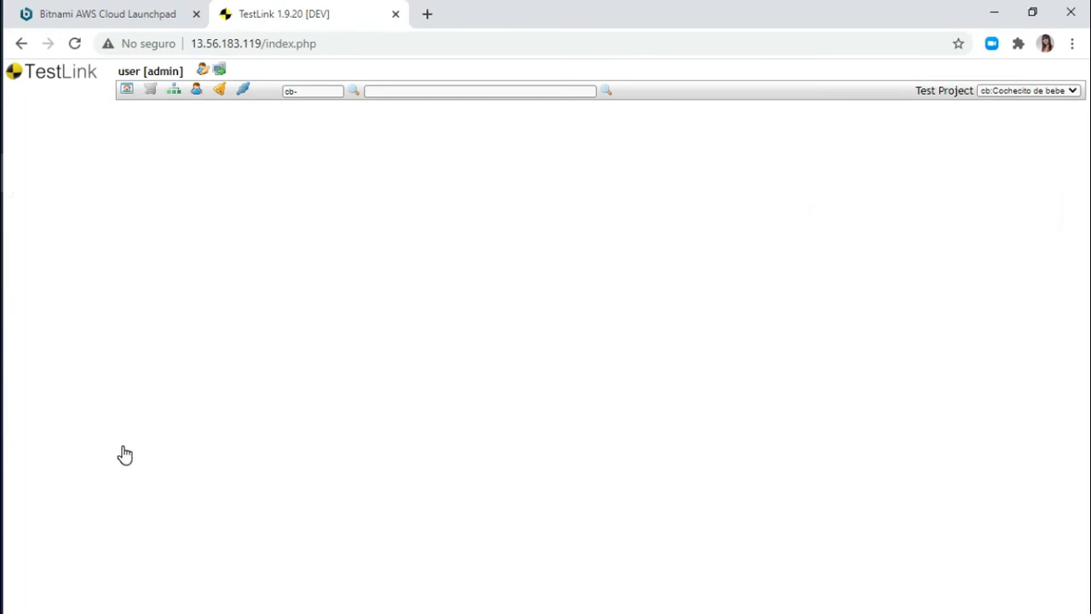
{"action": "left_click", "coordinate": [110, 527]}
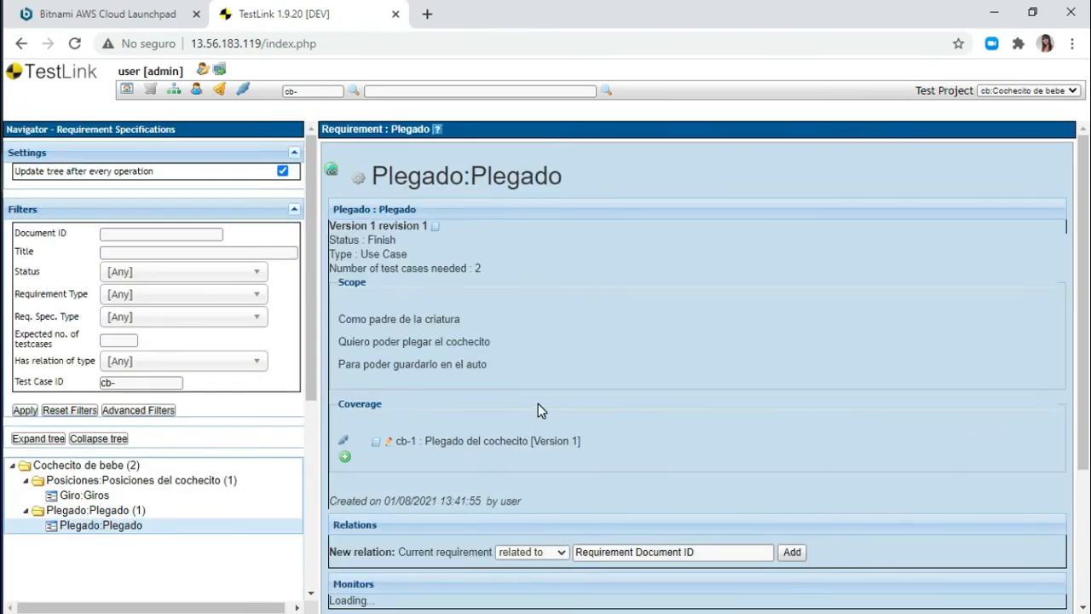
Try to add the copied test case to the Plegado requirement's coverage using the ID 2
{"action": "left_click", "coordinate": [345, 456]}
{"action": "left_click", "coordinate": [439, 474]}
{"action": "type", "text": "2"}
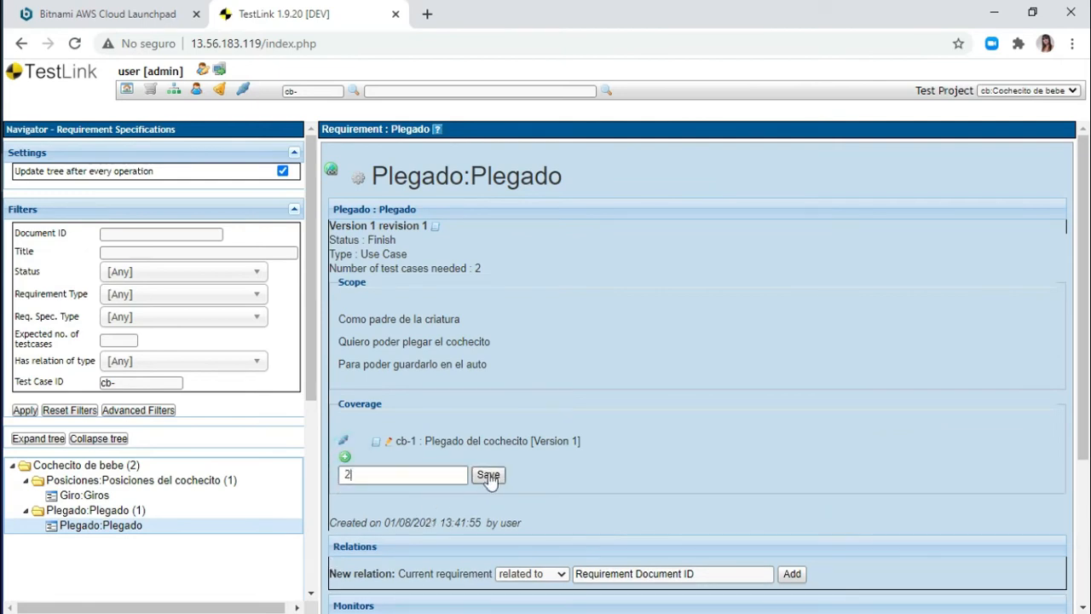
{"action": "left_click", "coordinate": [491, 475]}
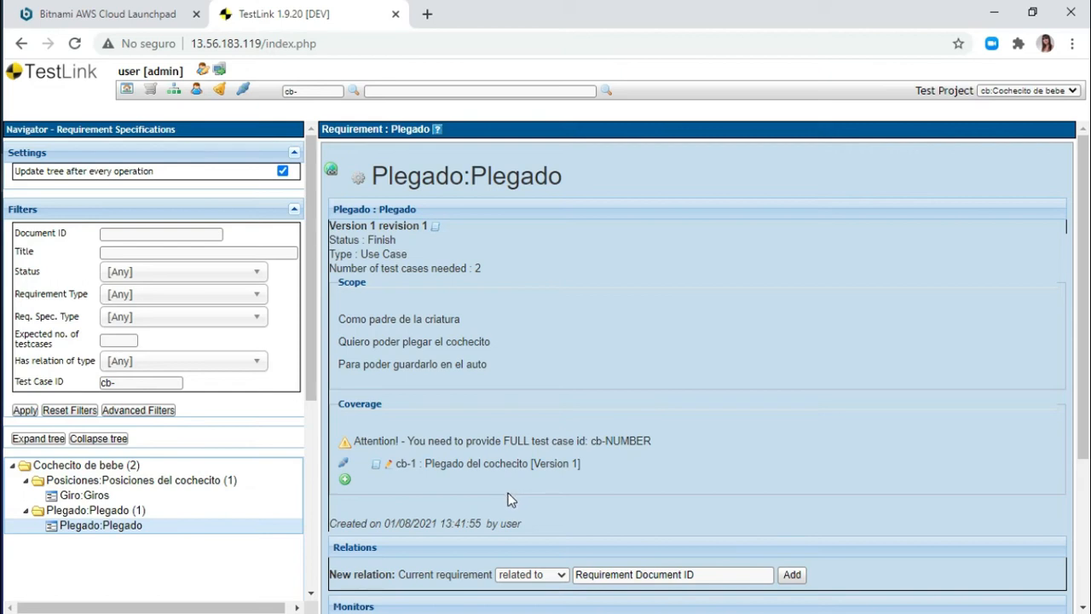
Add test case cb-2 to the Plegado requirement's coverage and check the coverage in the Requirement Overview
{"action": "left_click_drag", "start_coordinate": [590, 440], "coordinate": [628, 441]}
{"action": "left_click", "coordinate": [622, 441]}
{"action": "left_click", "coordinate": [344, 481]}
{"action": "left_click", "coordinate": [384, 497]}
{"action": "type", "text": "cb-2"}
{"action": "left_click", "coordinate": [489, 497]}
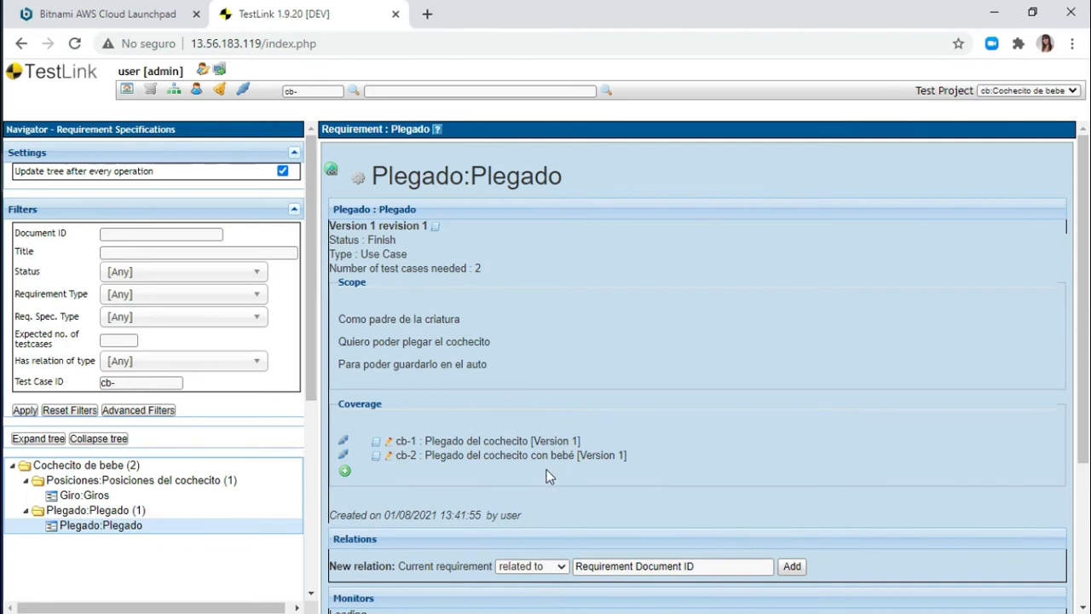
{"action": "left_click", "coordinate": [127, 90]}
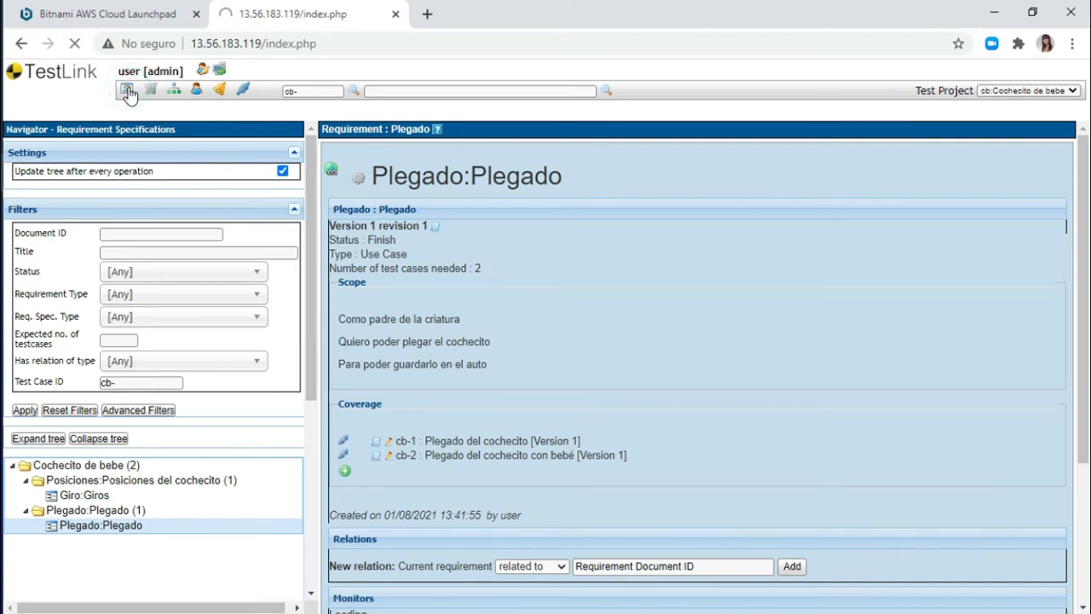
{"action": "left_click", "coordinate": [142, 411]}
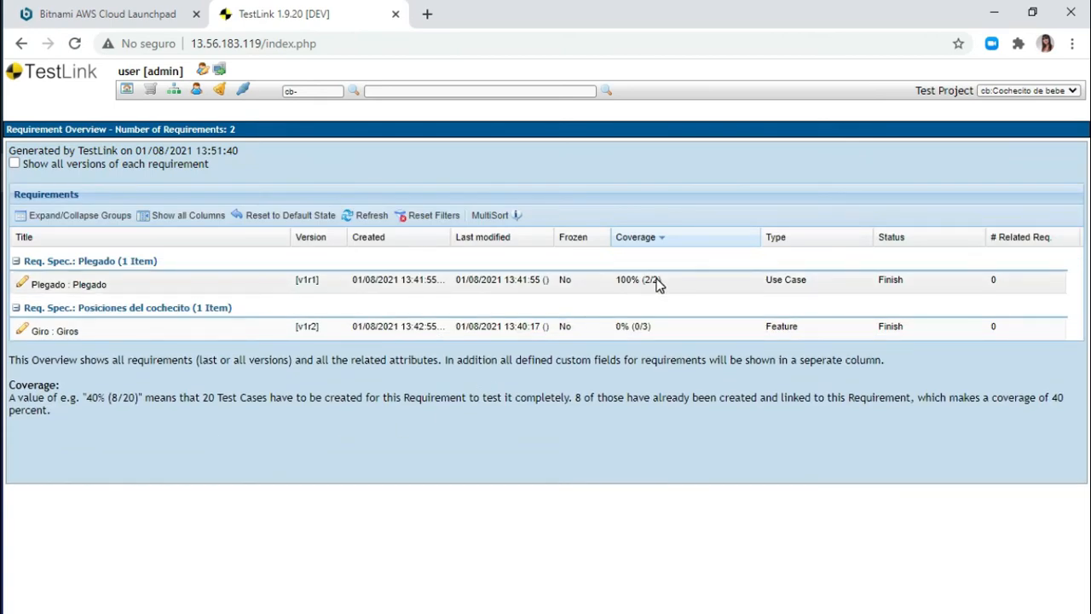
Start a new test plan for the project and name it "Plan para el plegado"
{"action": "left_click", "coordinate": [127, 91]}
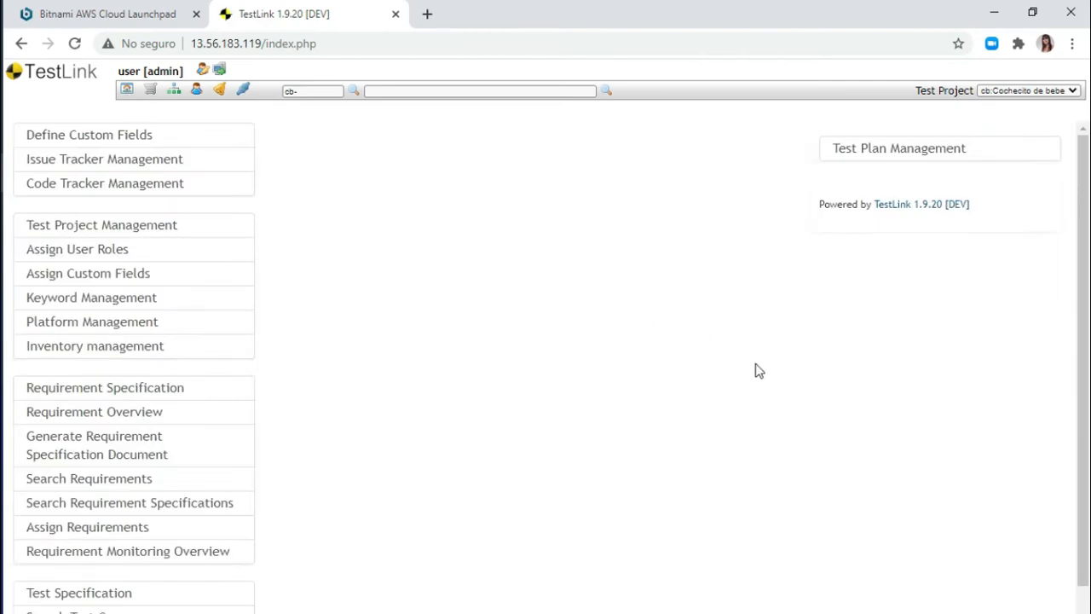
{"action": "left_click", "coordinate": [948, 150]}
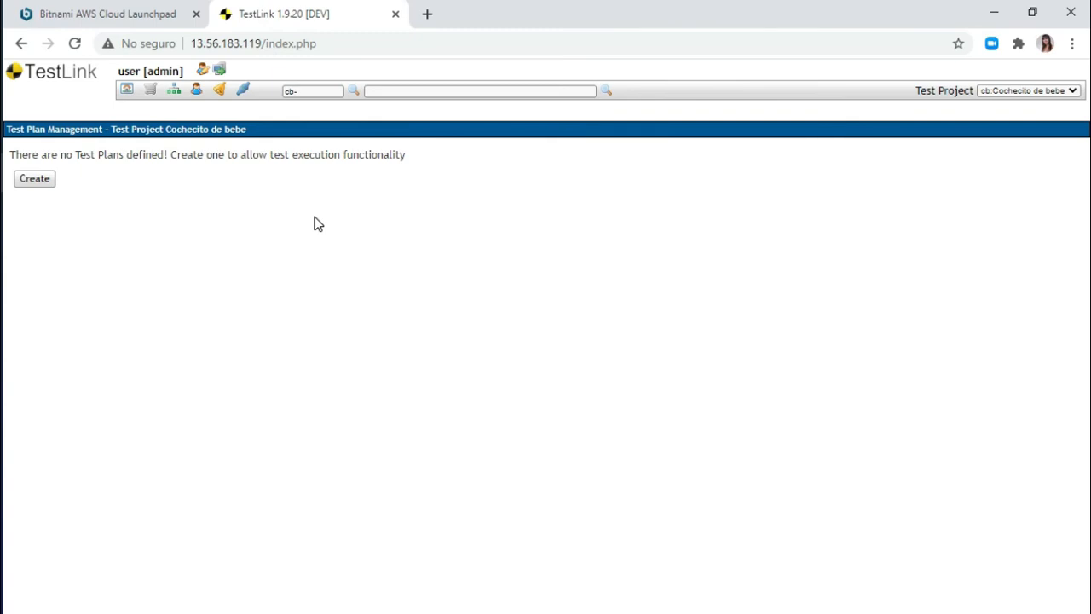
{"action": "left_click", "coordinate": [34, 179]}
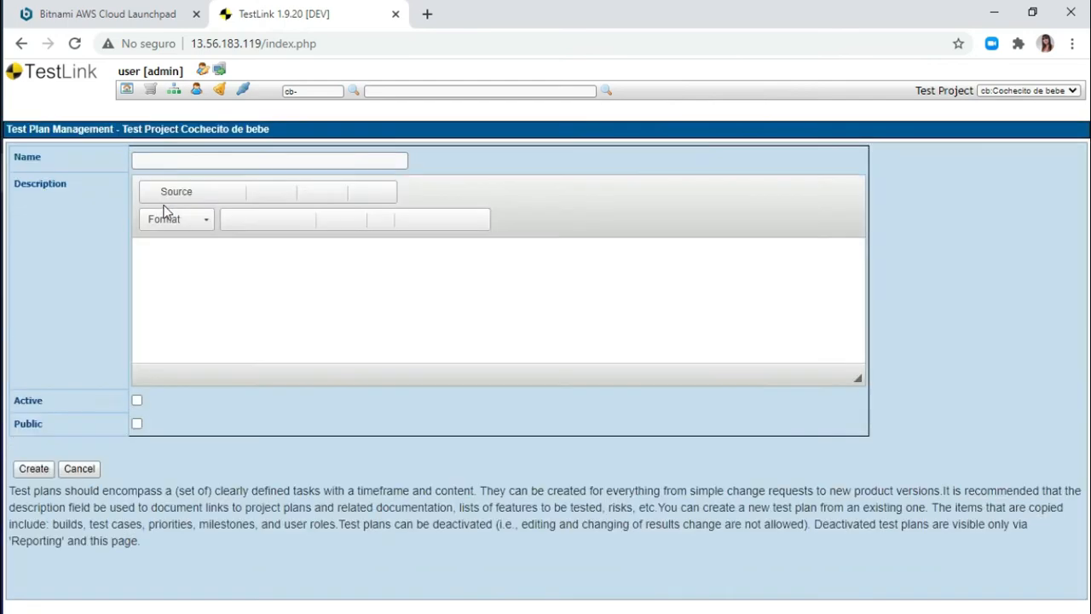
{"action": "left_click", "coordinate": [205, 157]}
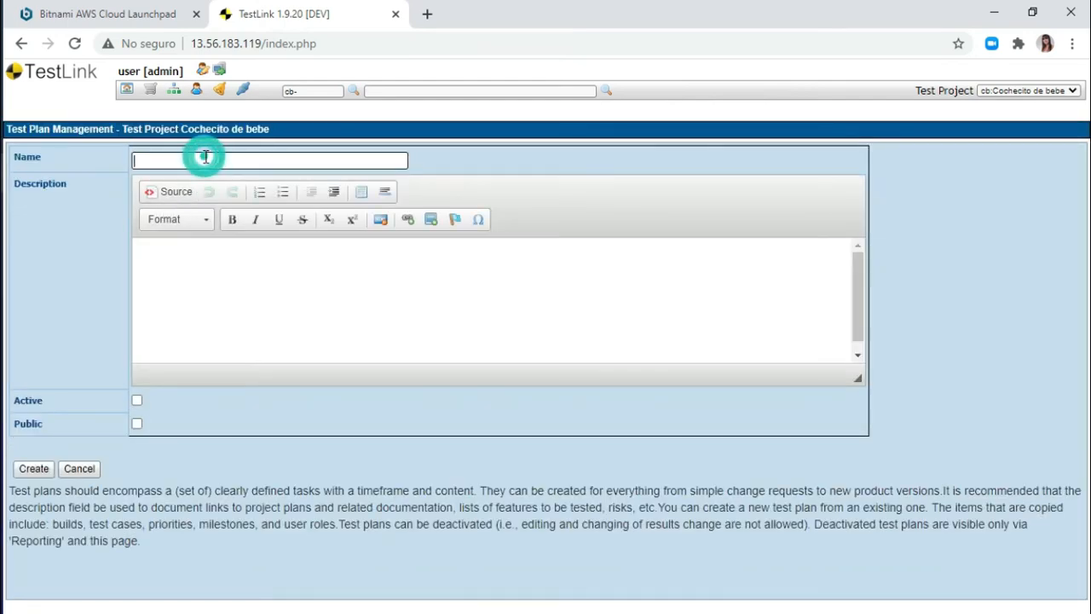
{"action": "type", "text": "Plan 1"}
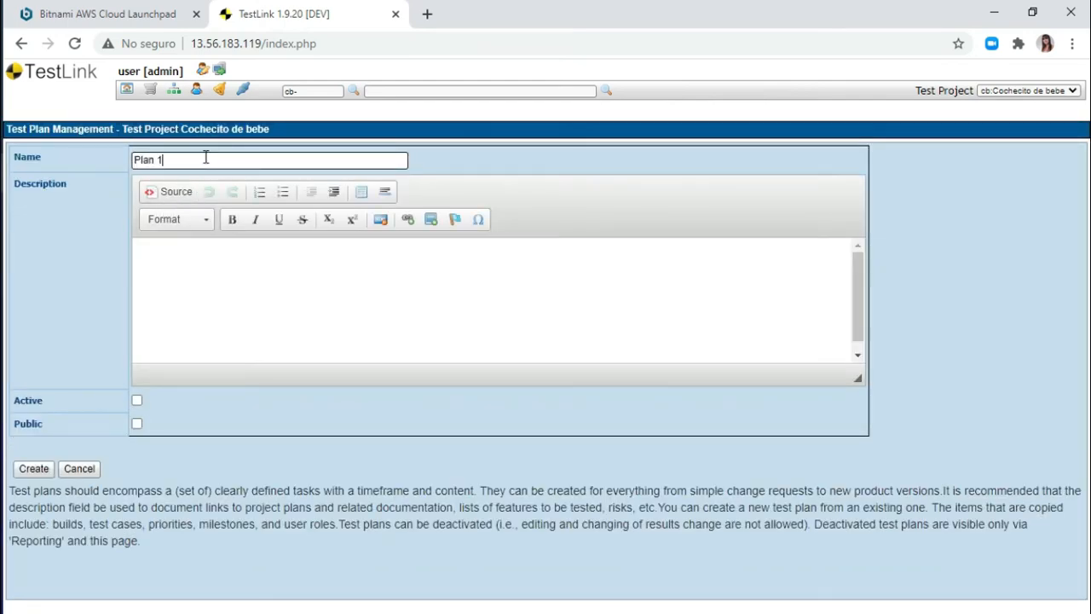
{"action": "left_click", "coordinate": [206, 157]}
{"action": "key", "text": "BackSpace"}
{"action": "key", "text": "BackSpace"}
{"action": "key", "text": "BackSpace"}
{"action": "key", "text": "BackSpace"}
{"action": "key", "text": "BackSpace"}
{"action": "type", "text": "Plan para el plegado"}
Mark the new test plan as active and public, then create it
{"action": "left_click", "coordinate": [137, 399]}
{"action": "left_click", "coordinate": [136, 423]}
{"action": "left_click", "coordinate": [41, 474]}
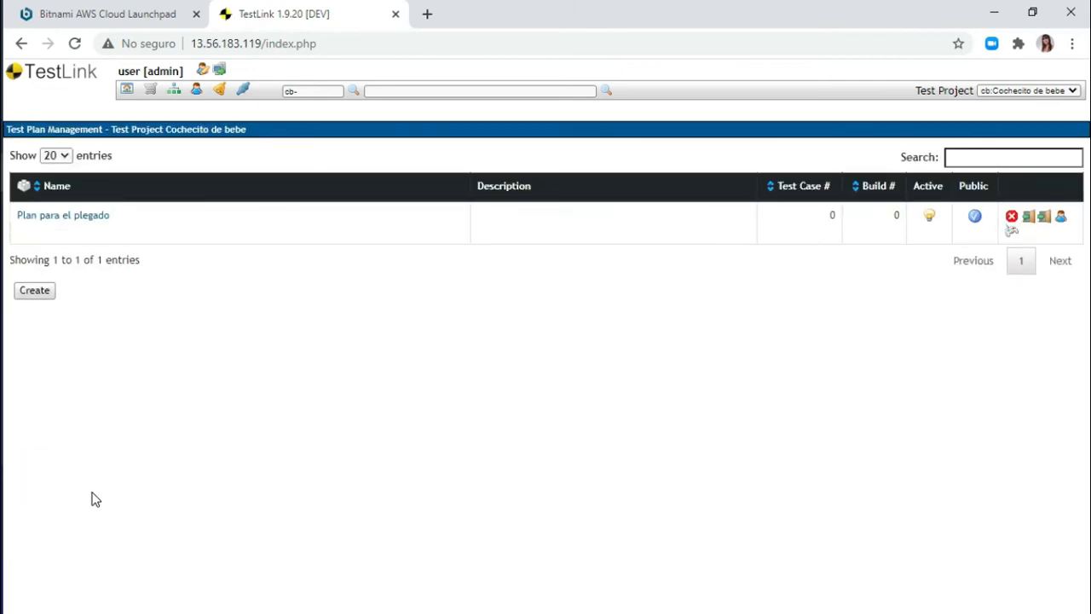
Create a build titled "Versión 1.0.0" for the test plan Plan para el plegado
{"action": "left_click", "coordinate": [125, 91]}
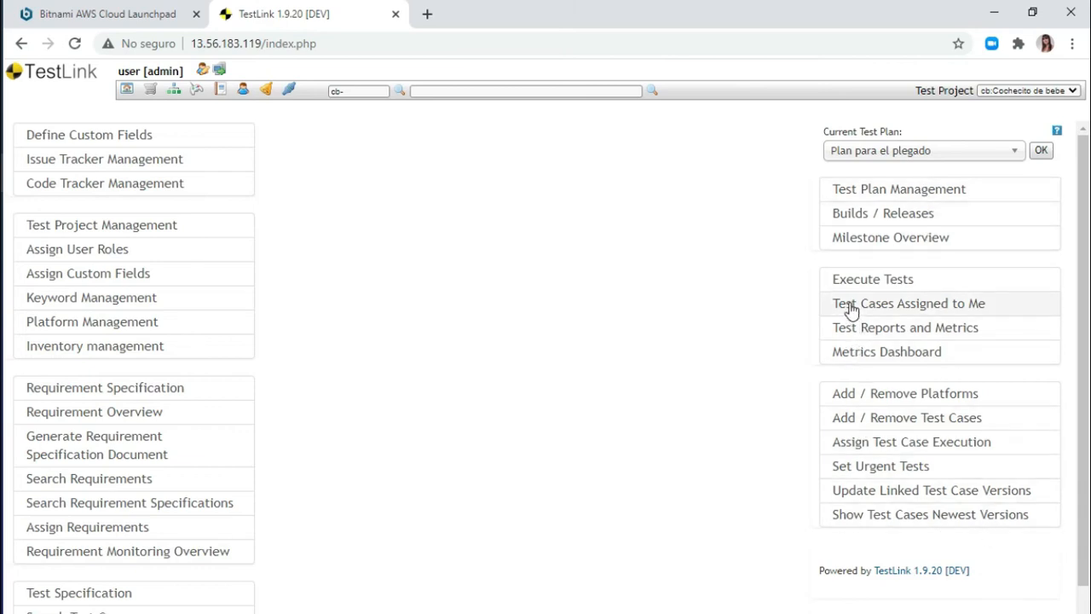
{"action": "left_click", "coordinate": [863, 215]}
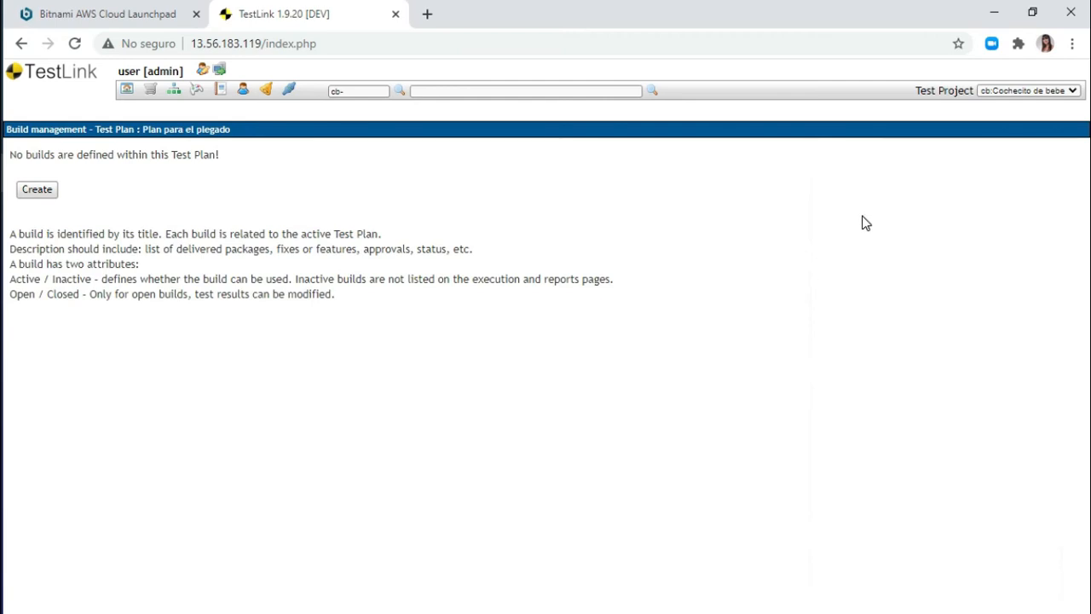
{"action": "left_click", "coordinate": [36, 189]}
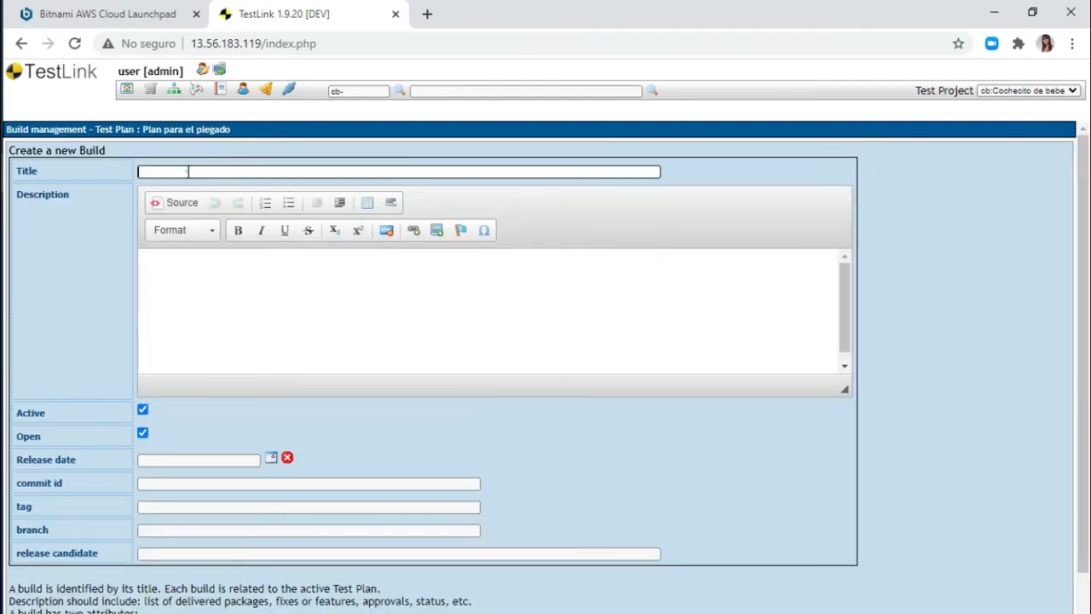
{"action": "type", "text": "Versión 1.0.0"}
{"action": "scroll", "coordinate": [297, 468], "scroll_direction": "down", "scroll_amount": 2}
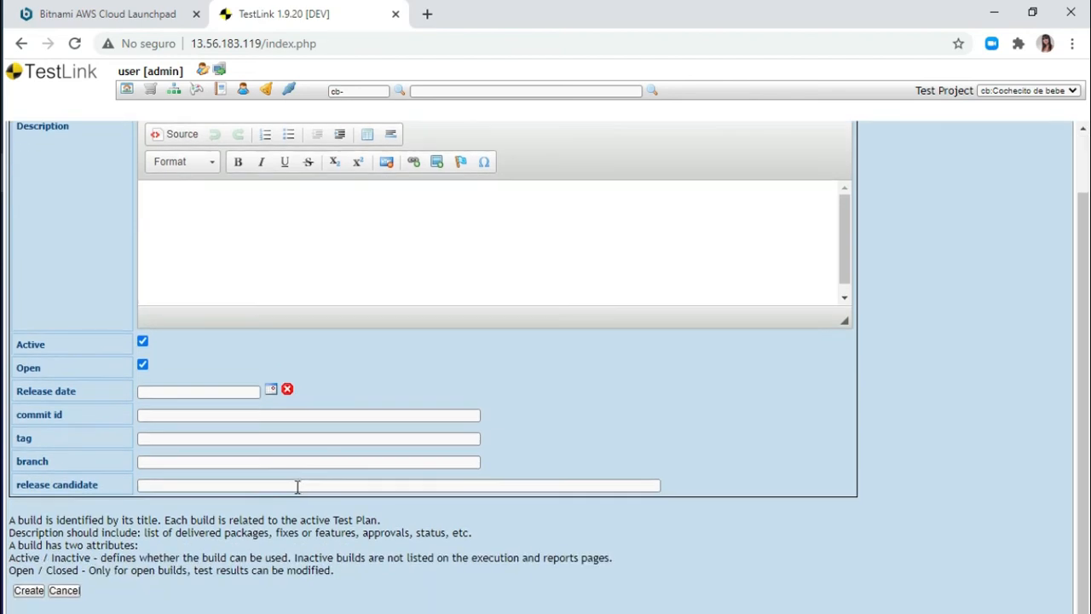
{"action": "left_click", "coordinate": [30, 590]}
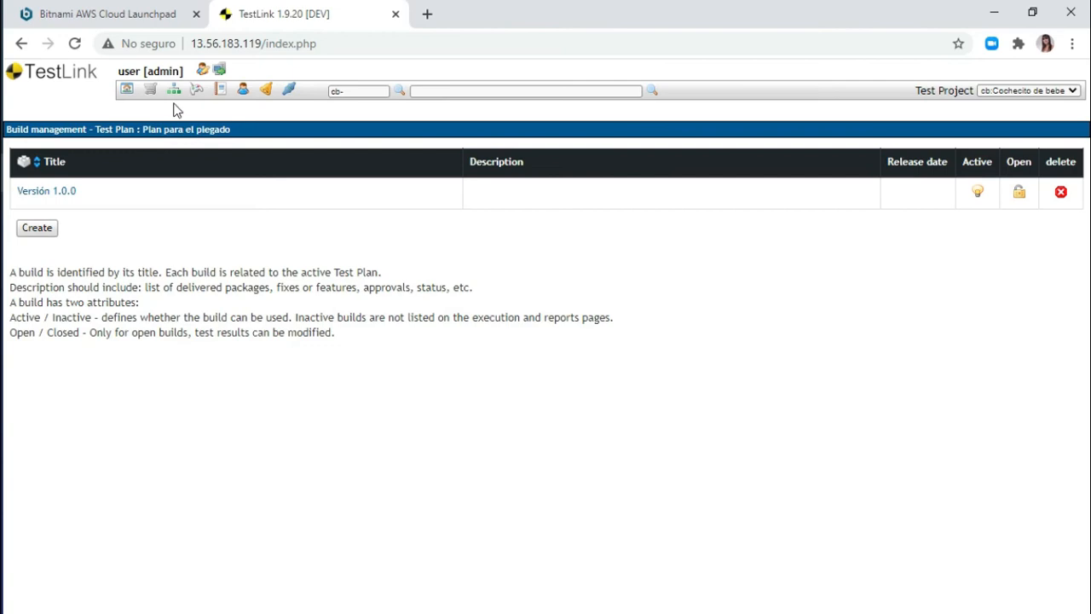
Start a milestone named "Ciclo 1" with target date 01/15/2021 and start date 01/08/2021
{"action": "left_click", "coordinate": [126, 92]}
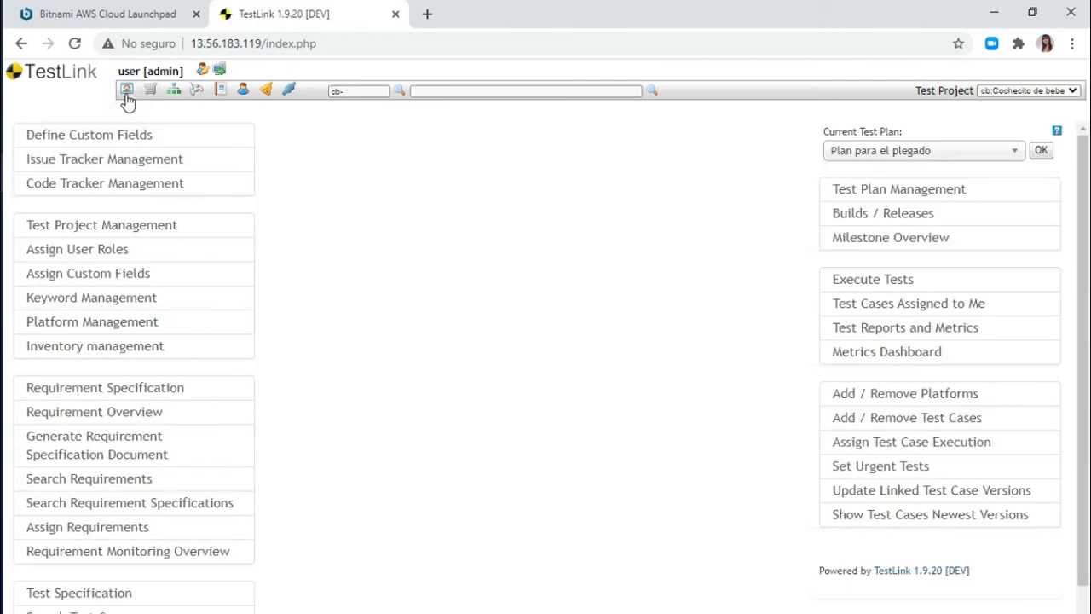
{"action": "left_click", "coordinate": [842, 240]}
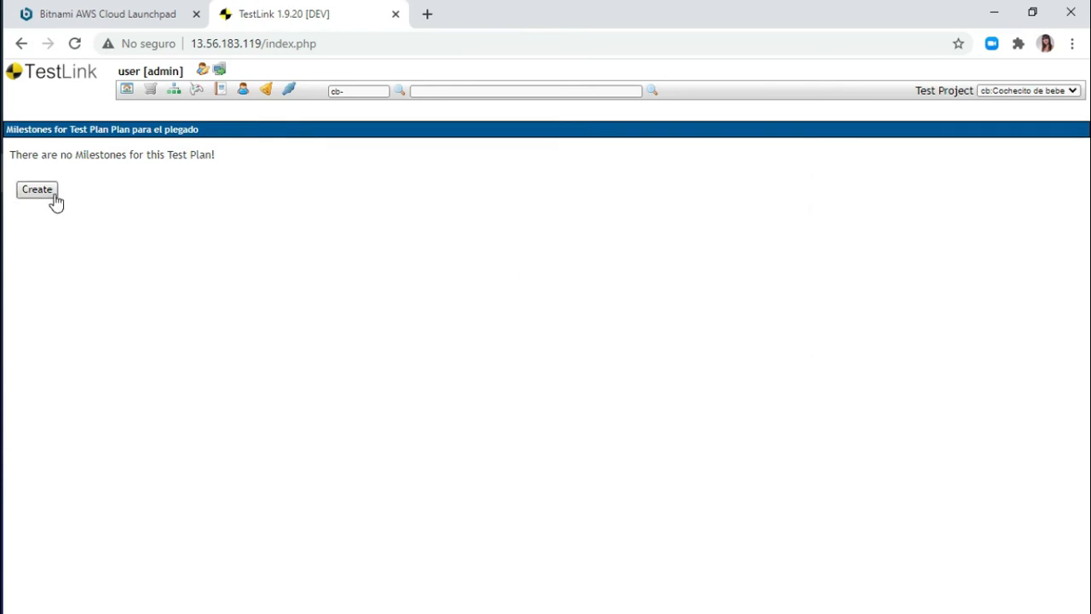
{"action": "left_click", "coordinate": [38, 190]}
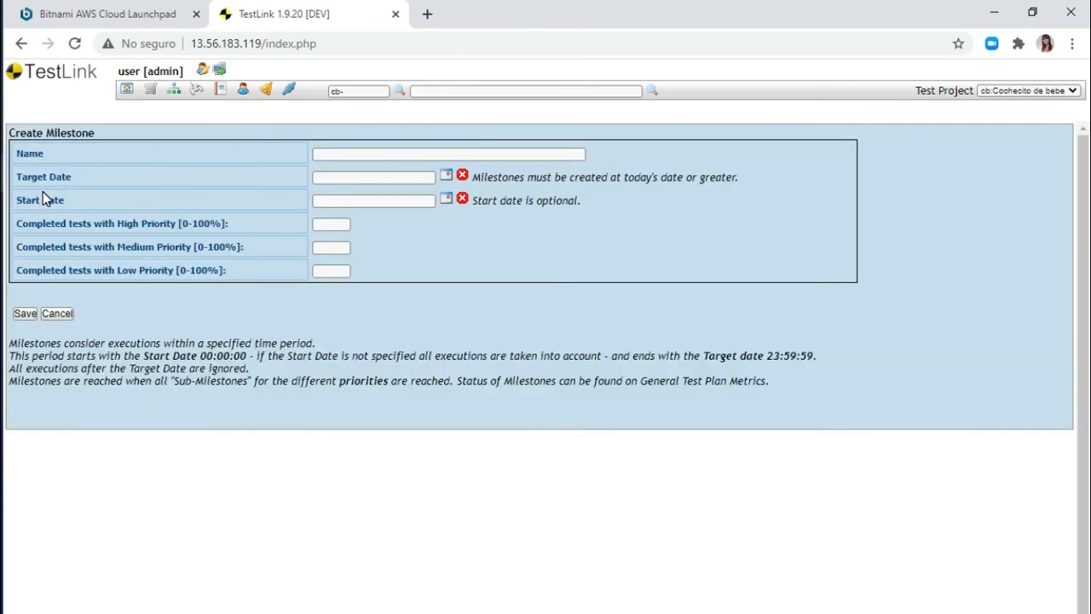
{"action": "left_click", "coordinate": [349, 150]}
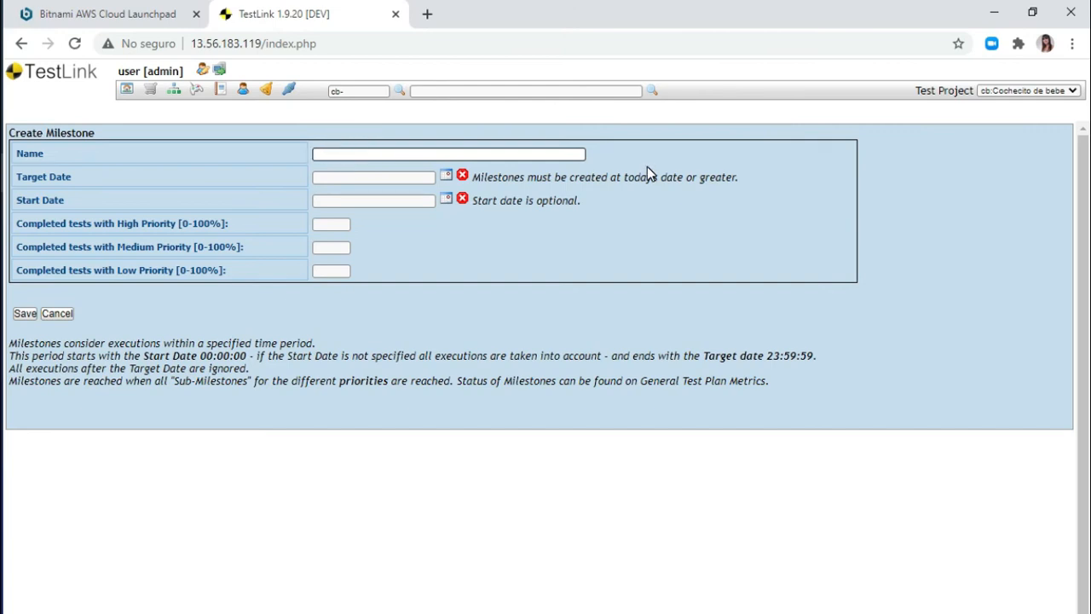
{"action": "type", "text": "Cicl"}
{"action": "left_click", "coordinate": [447, 176]}
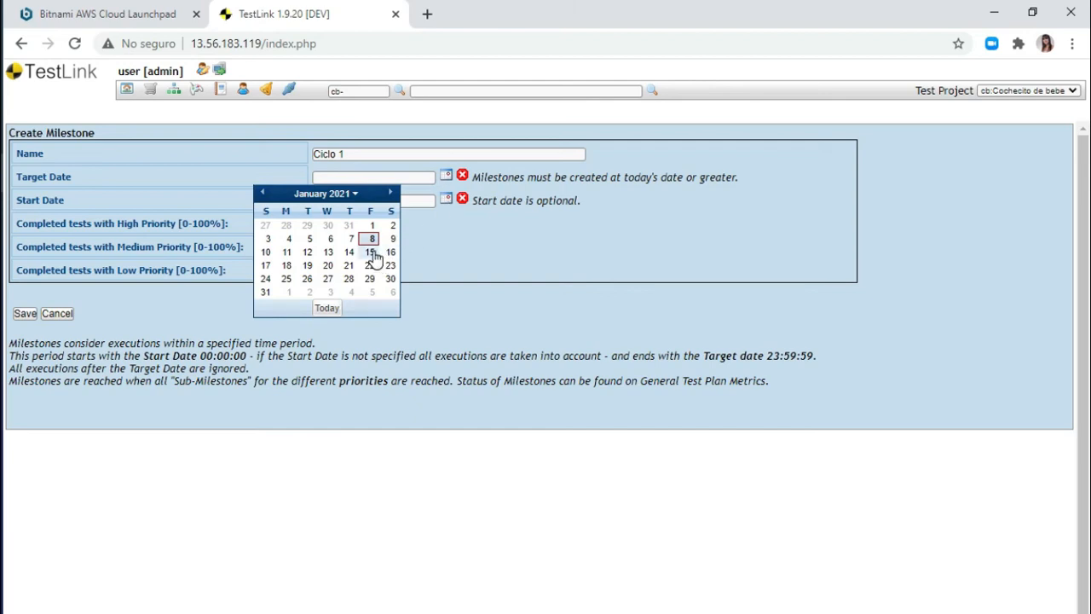
{"action": "left_click", "coordinate": [370, 252]}
{"action": "left_click", "coordinate": [447, 199]}
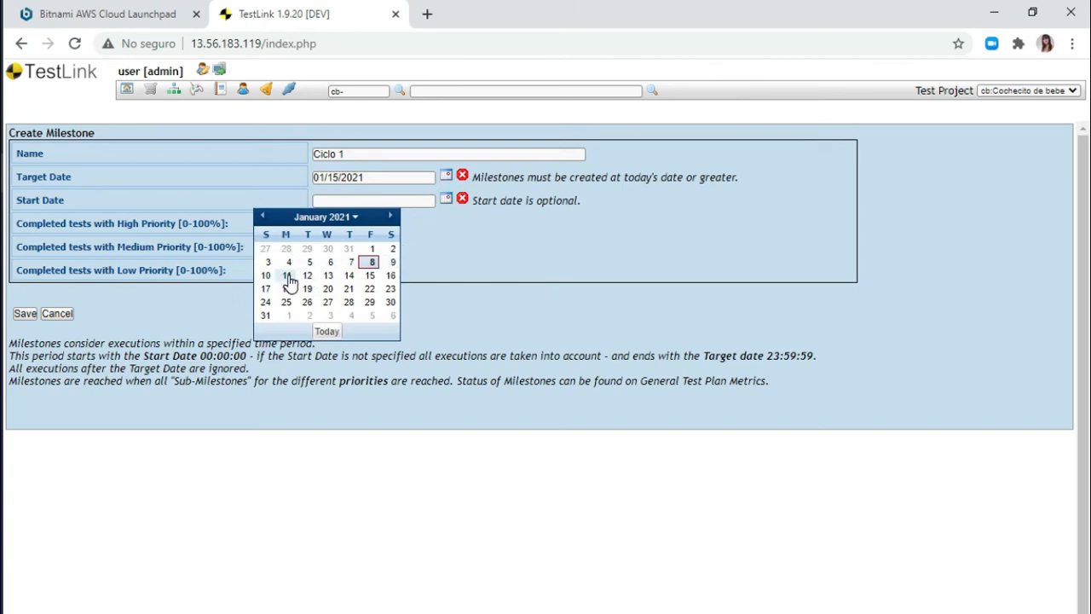
{"action": "left_click", "coordinate": [370, 264]}
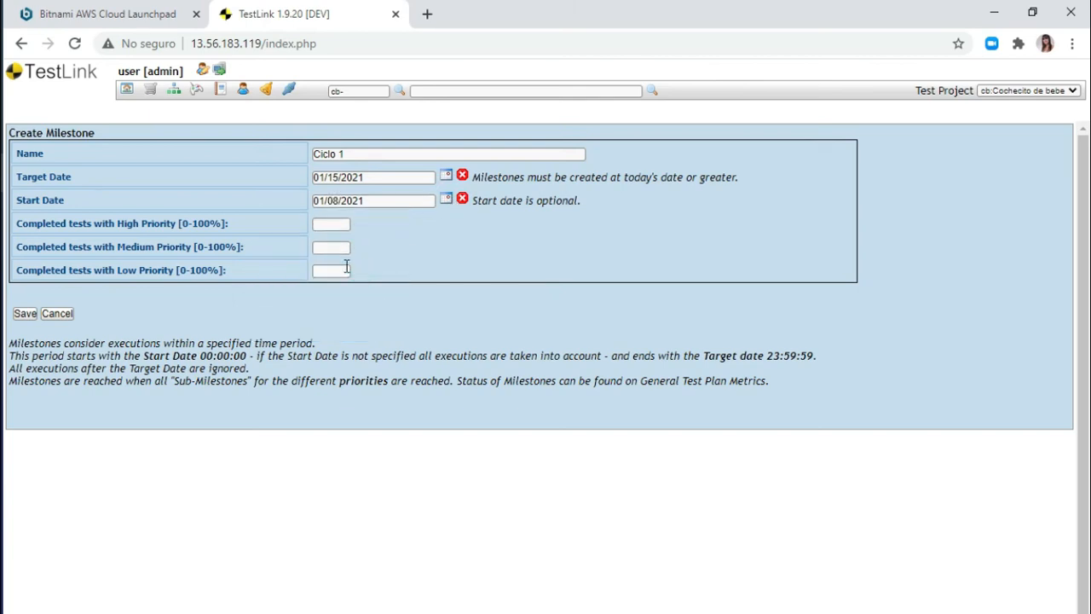
Set the milestone's completed tests to 80 for high, 50 for medium and 0 for low priority, then save it
{"action": "left_click", "coordinate": [329, 224]}
{"action": "type", "text": "80"}
{"action": "left_click", "coordinate": [348, 248]}
{"action": "left_click", "coordinate": [348, 270]}
{"action": "type", "text": "0"}
{"action": "left_click", "coordinate": [21, 313]}
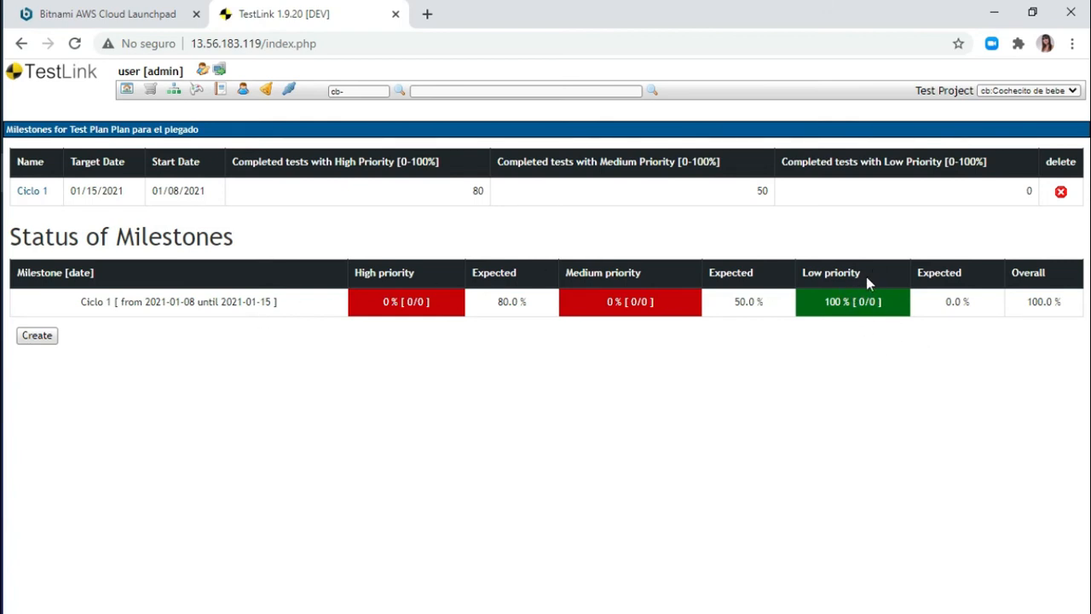
{"action": "left_click_drag", "start_coordinate": [892, 309], "coordinate": [825, 316]}
{"action": "left_click", "coordinate": [861, 303]}
{"action": "triple_click", "coordinate": [864, 305]}
{"action": "left_click", "coordinate": [885, 336]}
{"action": "left_click", "coordinate": [864, 307]}
Add both test cases of the Plegado suite, cb-2 and cb-1, to the test plan
{"action": "left_click", "coordinate": [126, 90]}
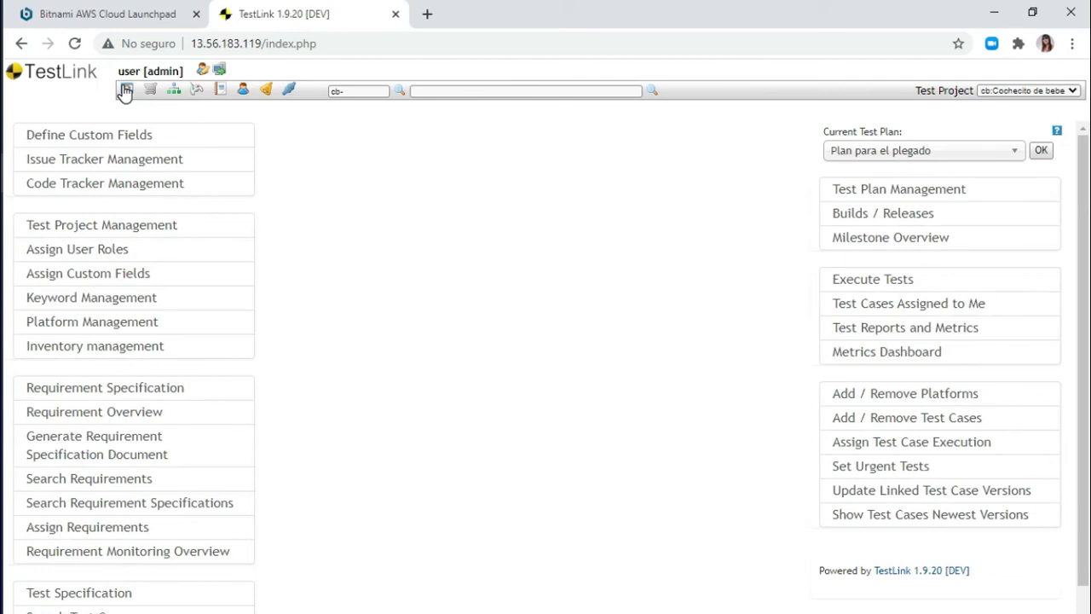
{"action": "left_click", "coordinate": [614, 353]}
{"action": "left_click", "coordinate": [932, 422]}
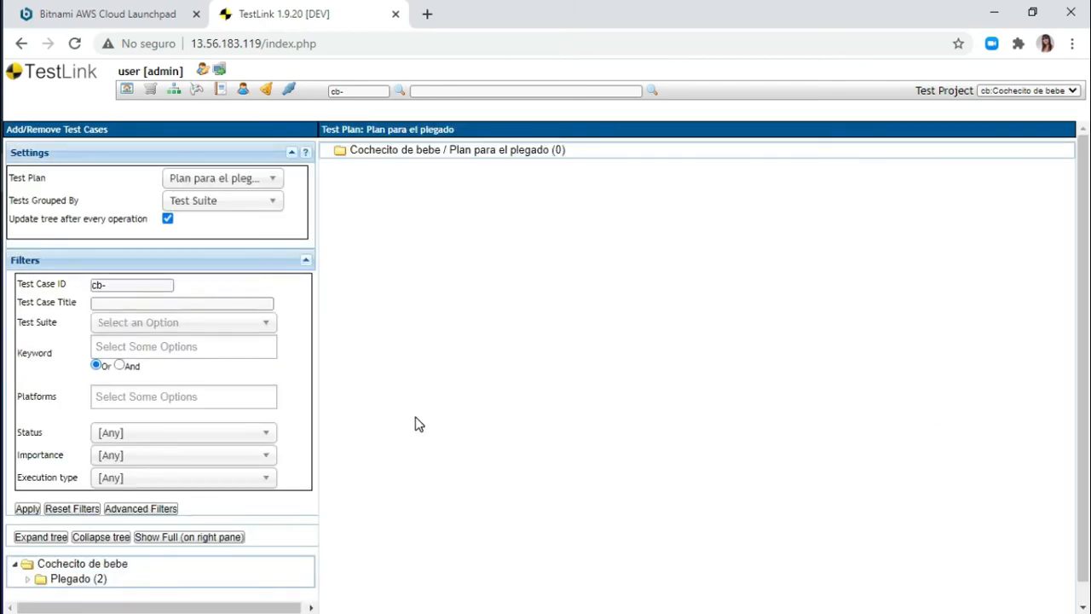
{"action": "left_click", "coordinate": [82, 580]}
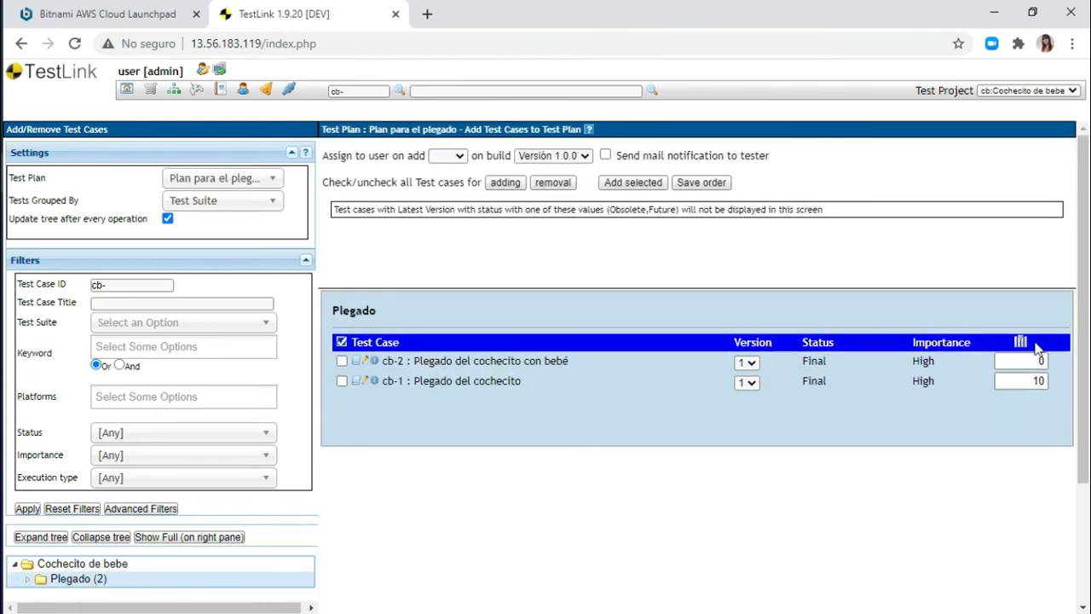
{"action": "left_click", "coordinate": [341, 342]}
{"action": "left_click", "coordinate": [637, 184]}
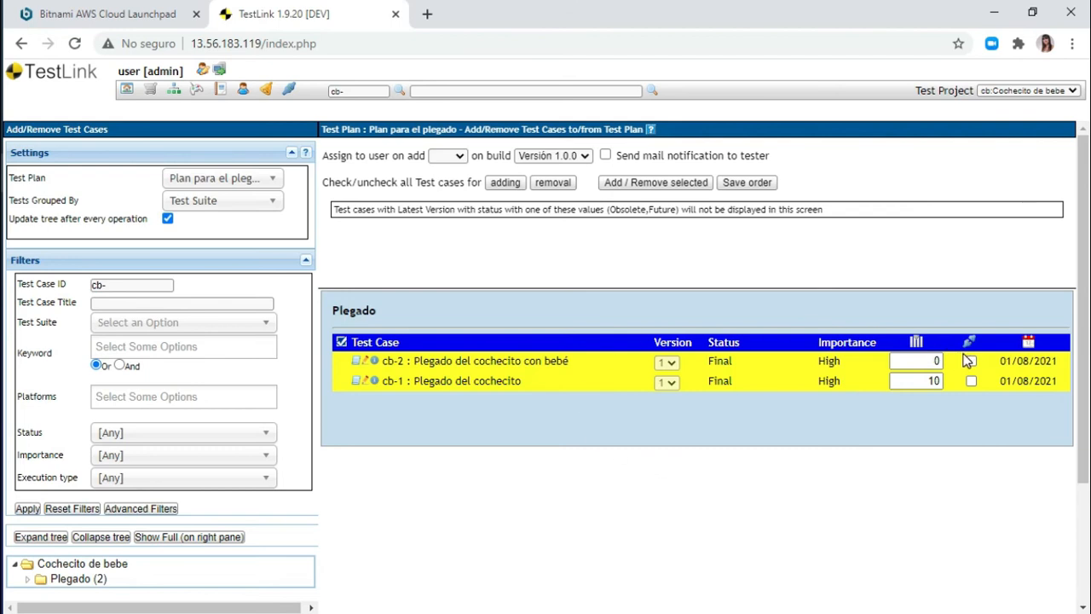
Remove test case cb-2 from the test plan and add it back
{"action": "left_click", "coordinate": [358, 362]}
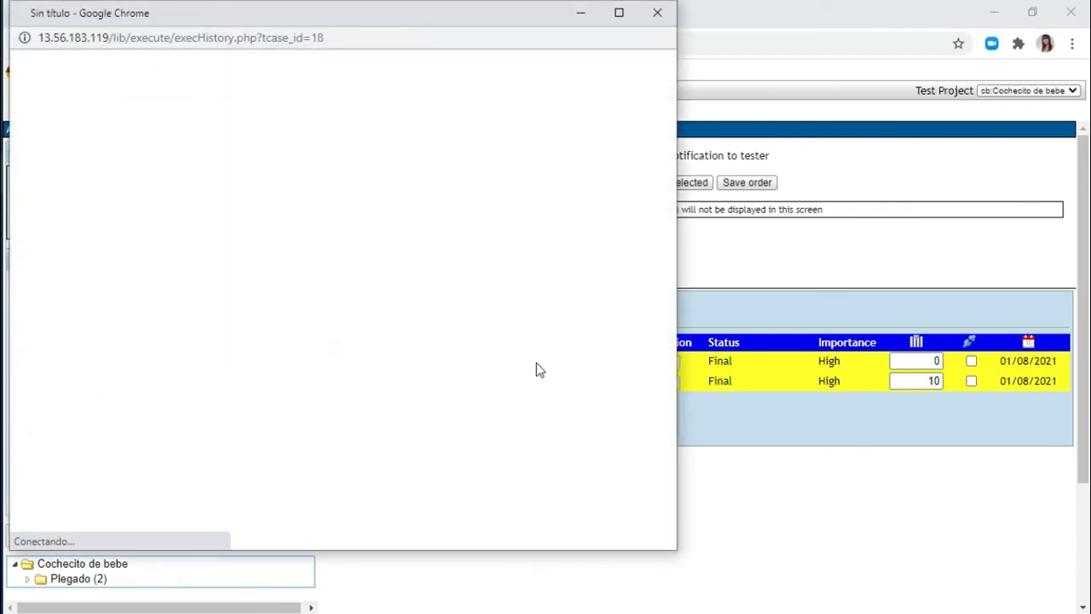
{"action": "left_click", "coordinate": [657, 12]}
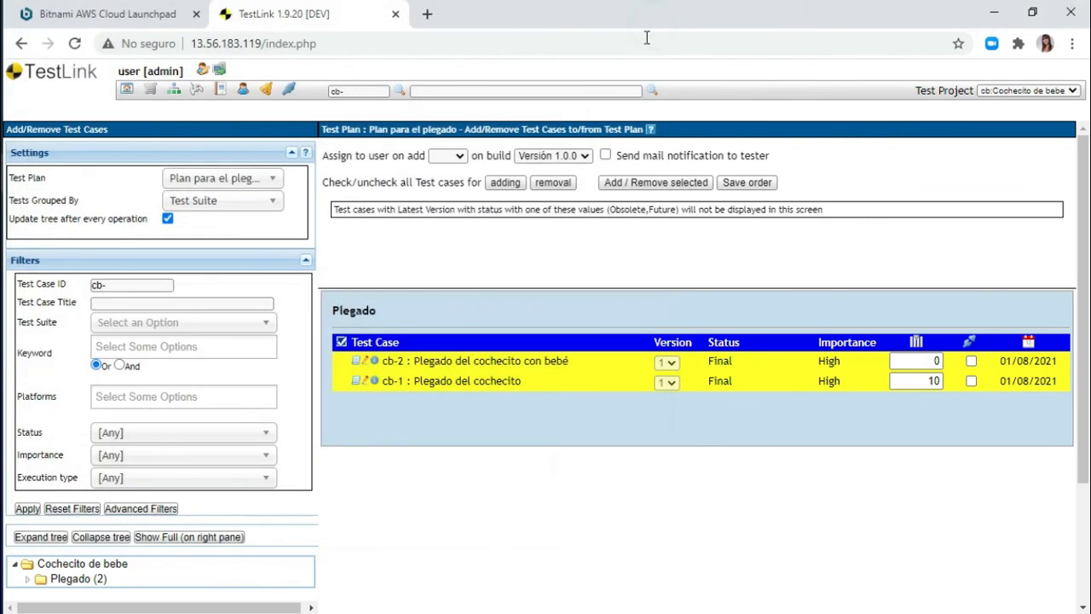
{"action": "left_click", "coordinate": [971, 360]}
{"action": "left_click", "coordinate": [661, 183]}
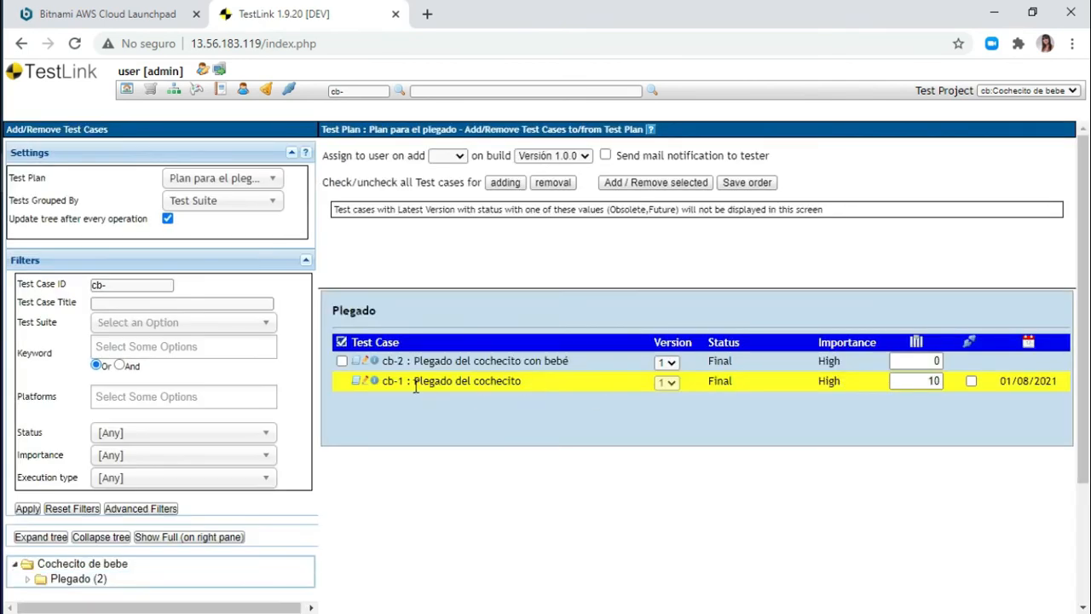
{"action": "left_click", "coordinate": [342, 360]}
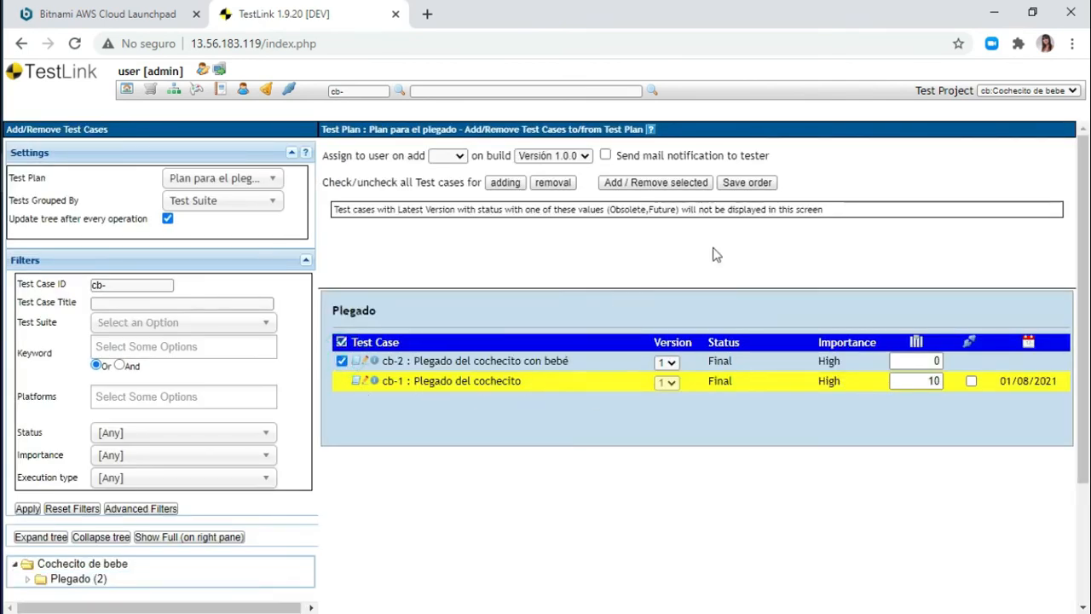
{"action": "left_click", "coordinate": [674, 182]}
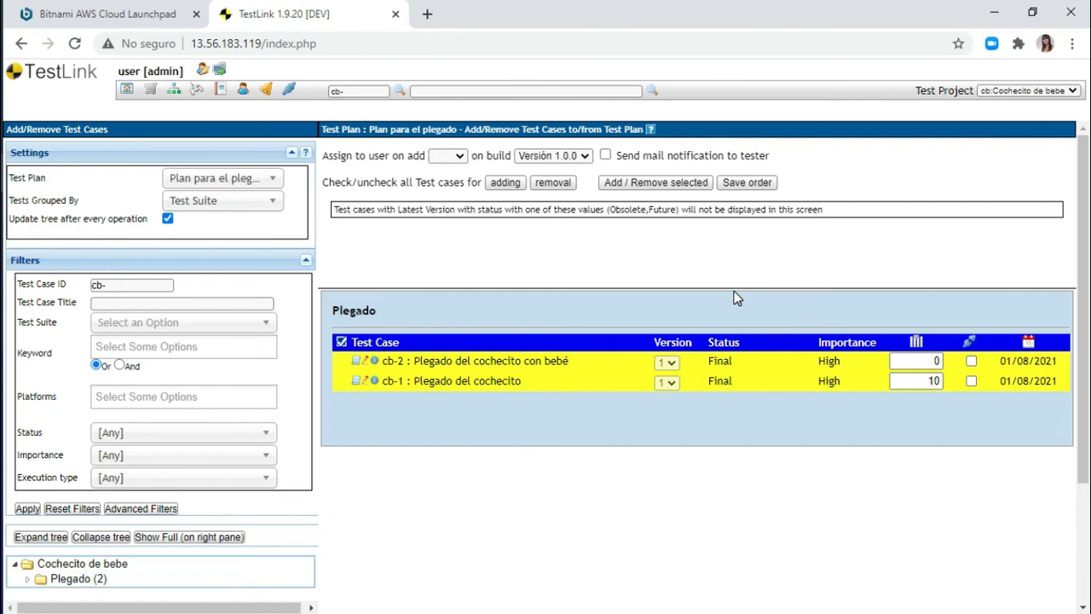
In the Plegado suite's execution assignments, assign cb-2 to the other tester account and cb-1 to user, and save the assignments
{"action": "left_click", "coordinate": [126, 90]}
{"action": "left_click", "coordinate": [483, 260]}
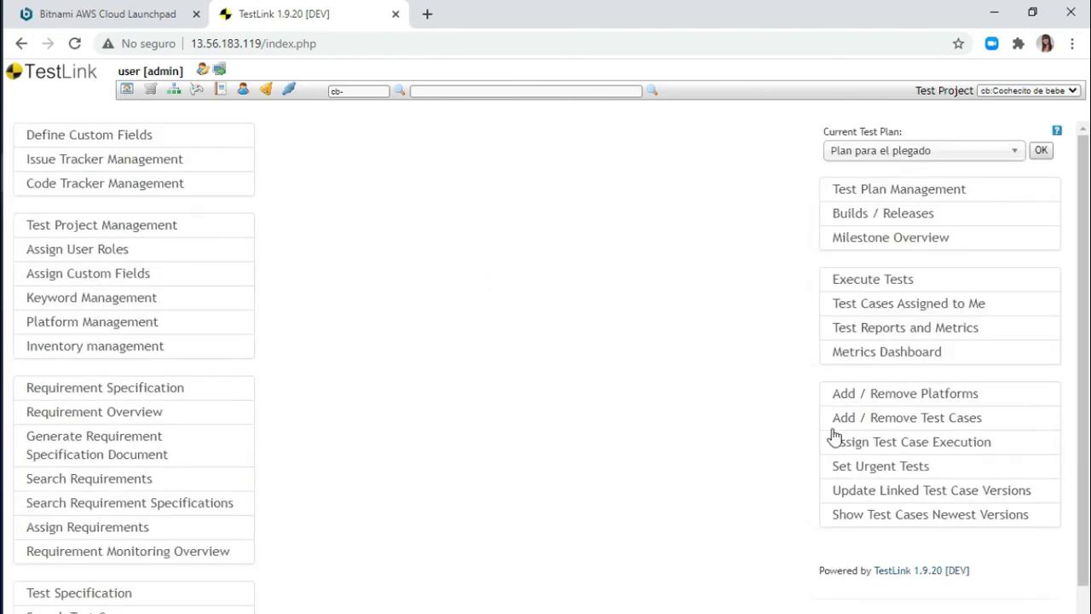
{"action": "left_click", "coordinate": [973, 454]}
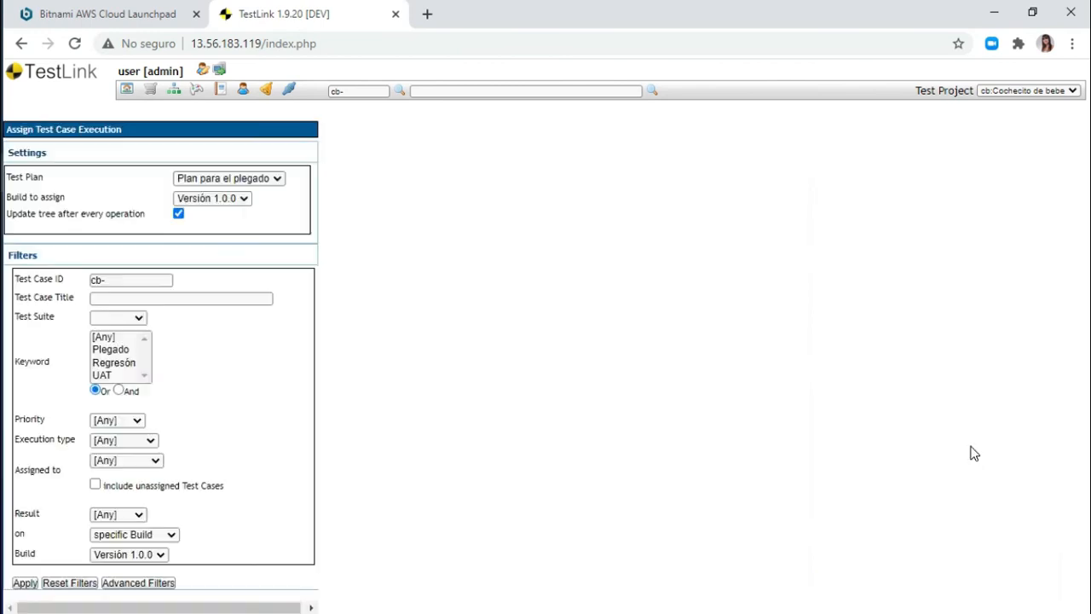
{"action": "scroll", "coordinate": [182, 504], "scroll_direction": "down", "scroll_amount": 5}
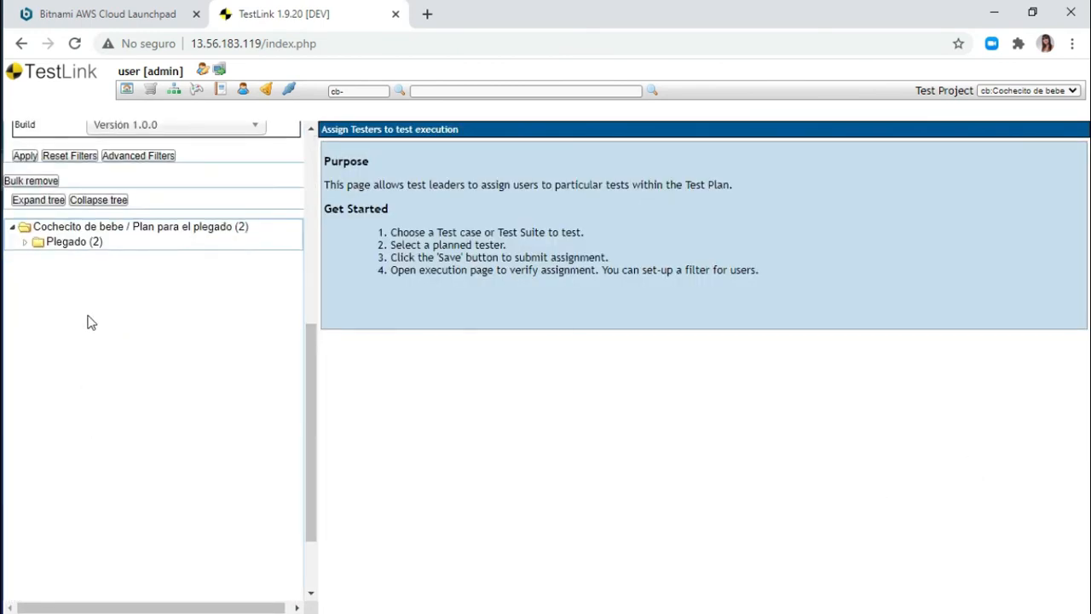
{"action": "left_click", "coordinate": [75, 243]}
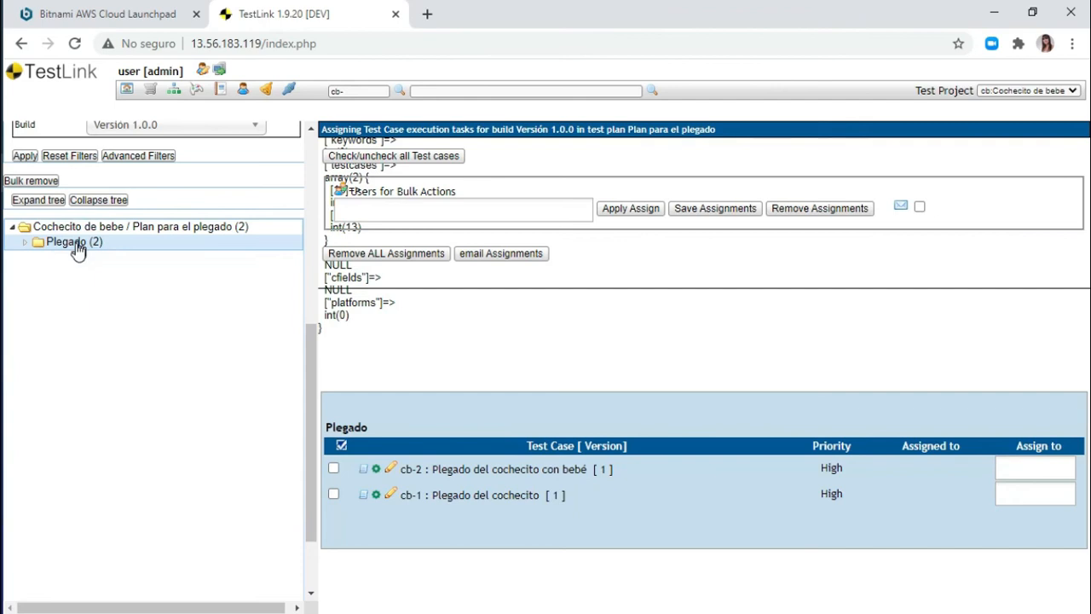
{"action": "left_click", "coordinate": [1030, 465]}
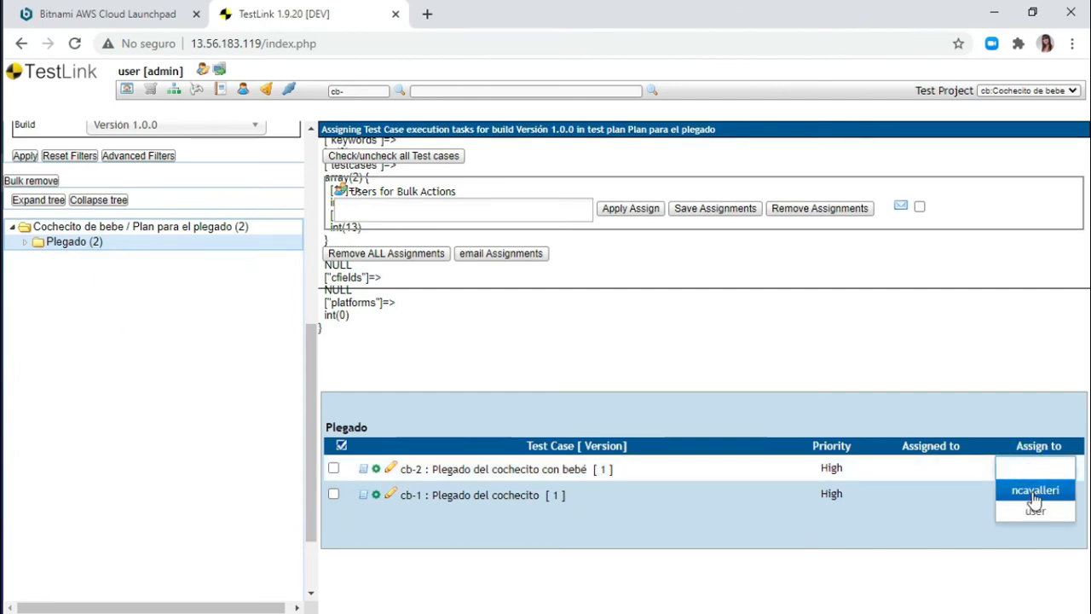
{"action": "left_click", "coordinate": [1034, 490]}
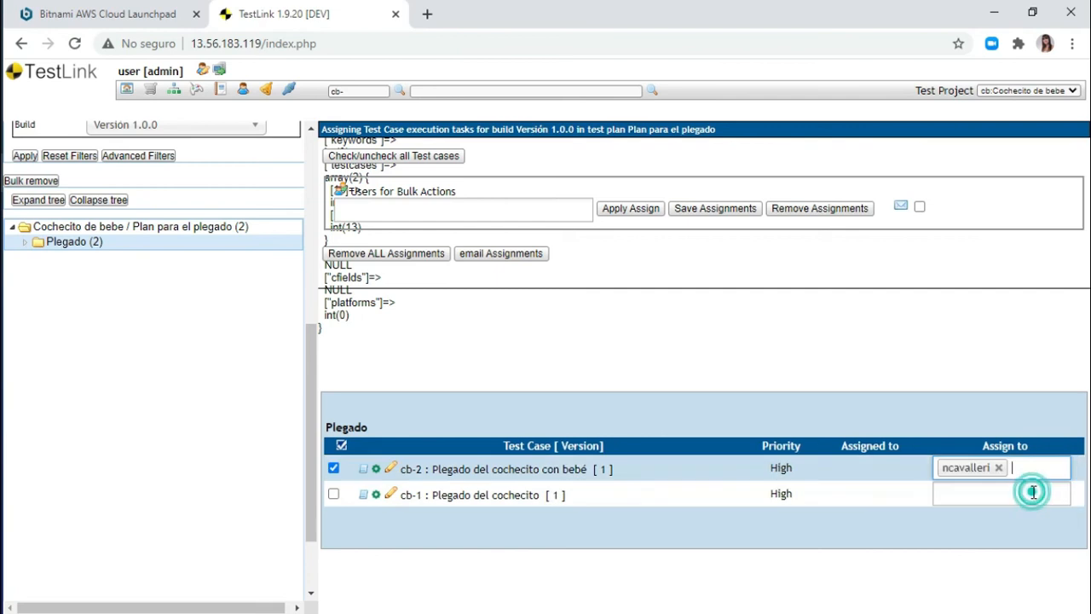
{"action": "left_click", "coordinate": [969, 492]}
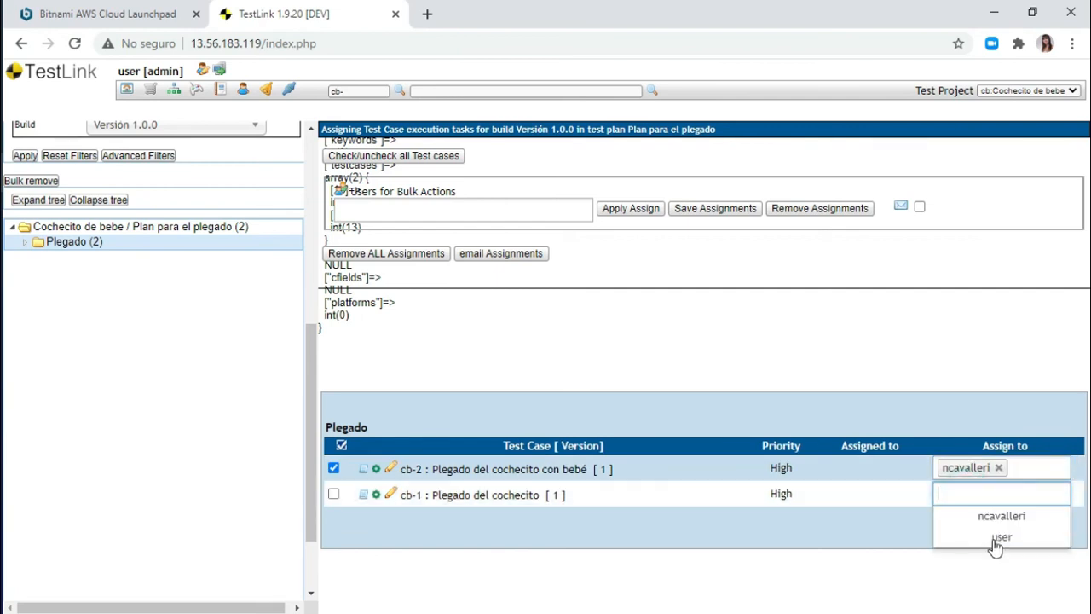
{"action": "left_click", "coordinate": [997, 537]}
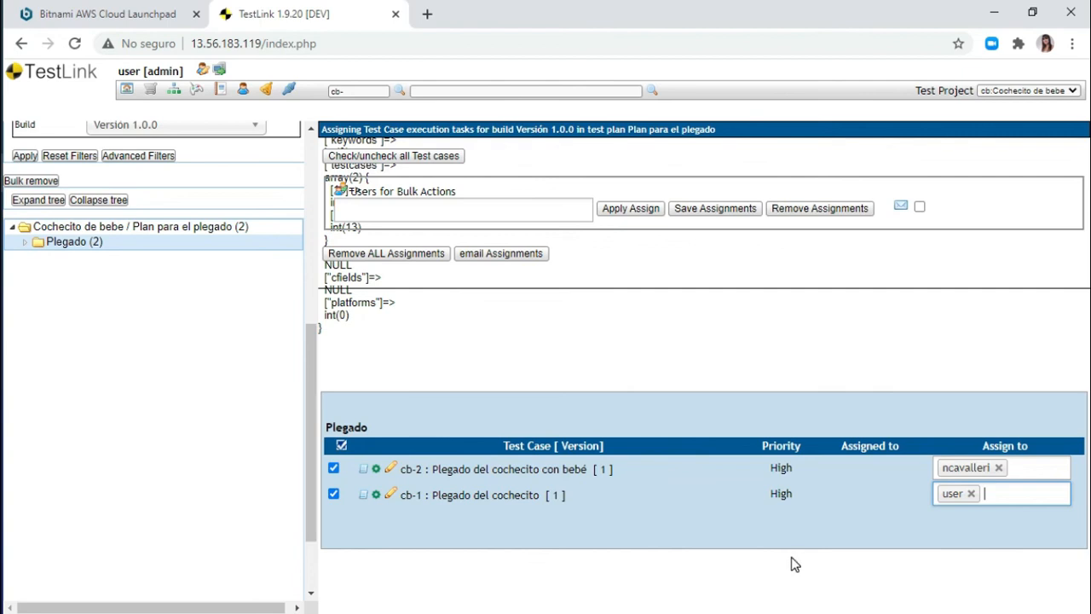
{"action": "left_click", "coordinate": [699, 213]}
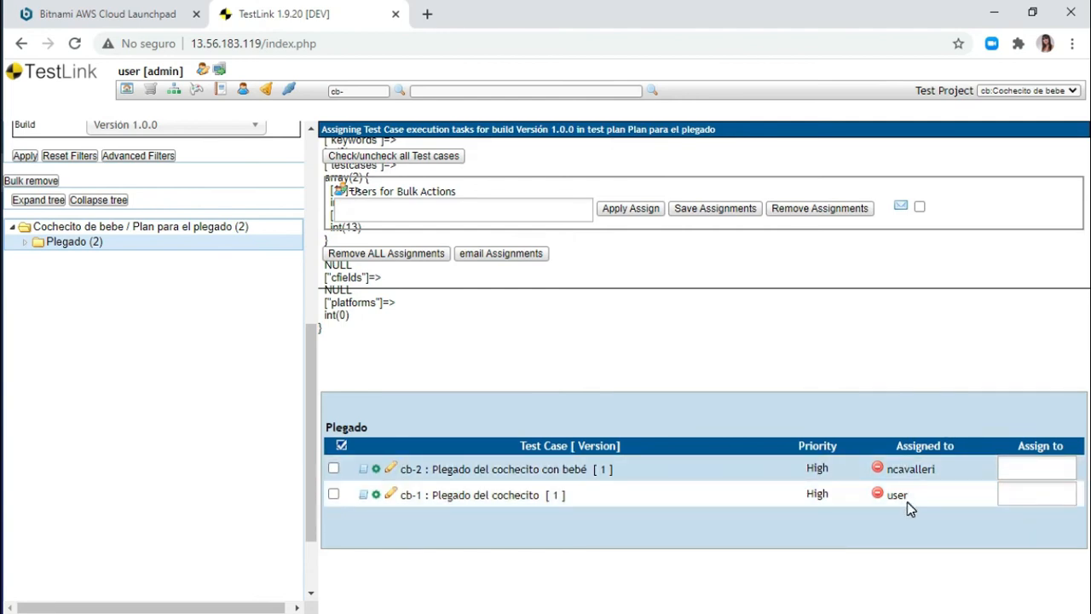
Open test case cb-1 of the Plegado suite for execution on build Versión 1.0.0
{"action": "left_click", "coordinate": [590, 370]}
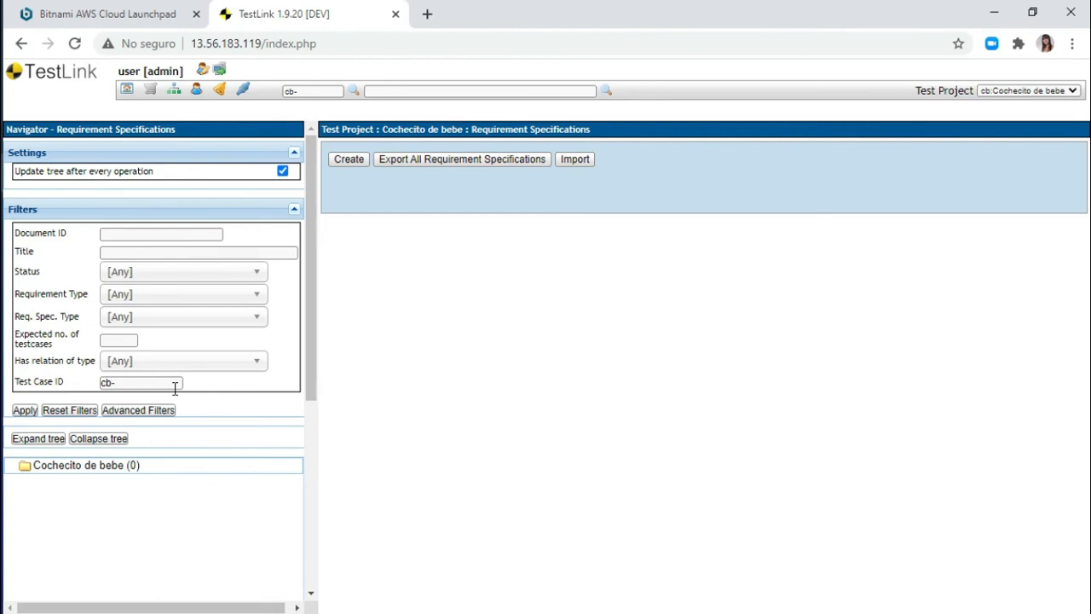
{"action": "left_click", "coordinate": [197, 92]}
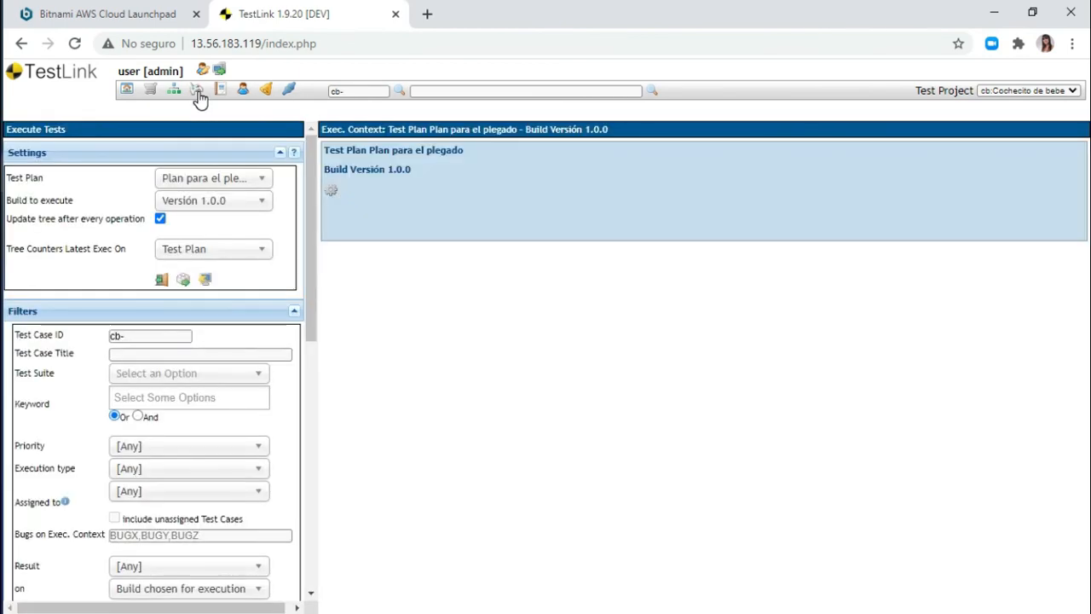
{"action": "scroll", "coordinate": [273, 384], "scroll_direction": "down", "scroll_amount": 5}
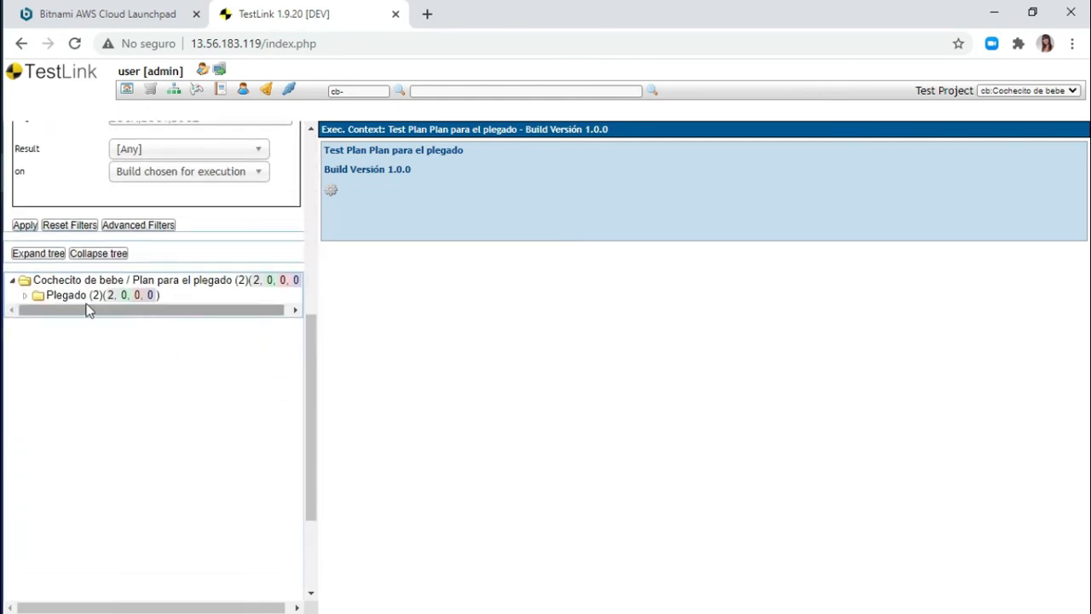
{"action": "left_click", "coordinate": [39, 297]}
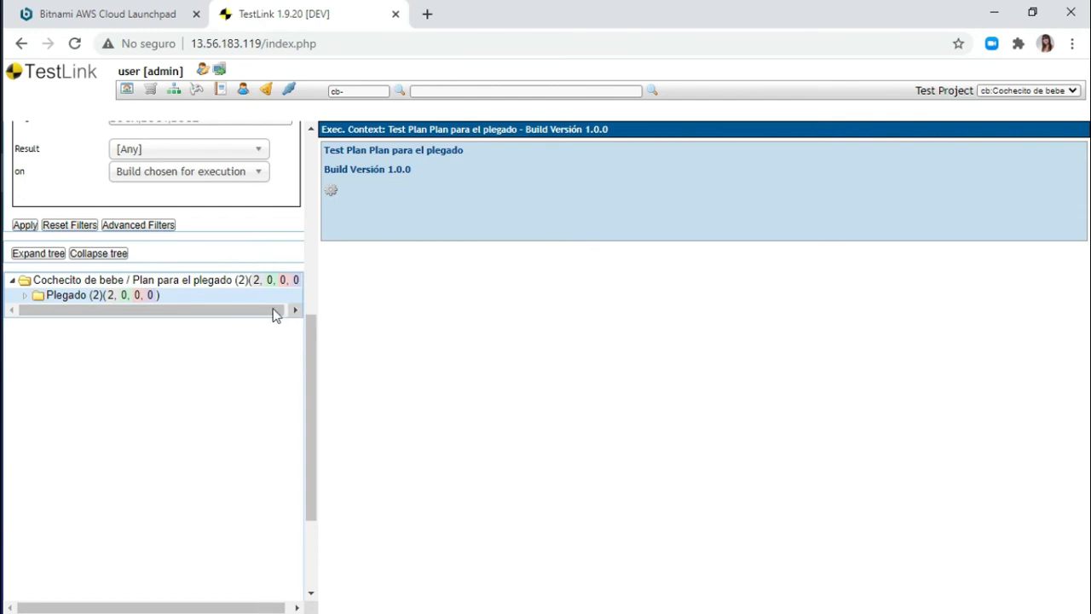
{"action": "left_click", "coordinate": [25, 295]}
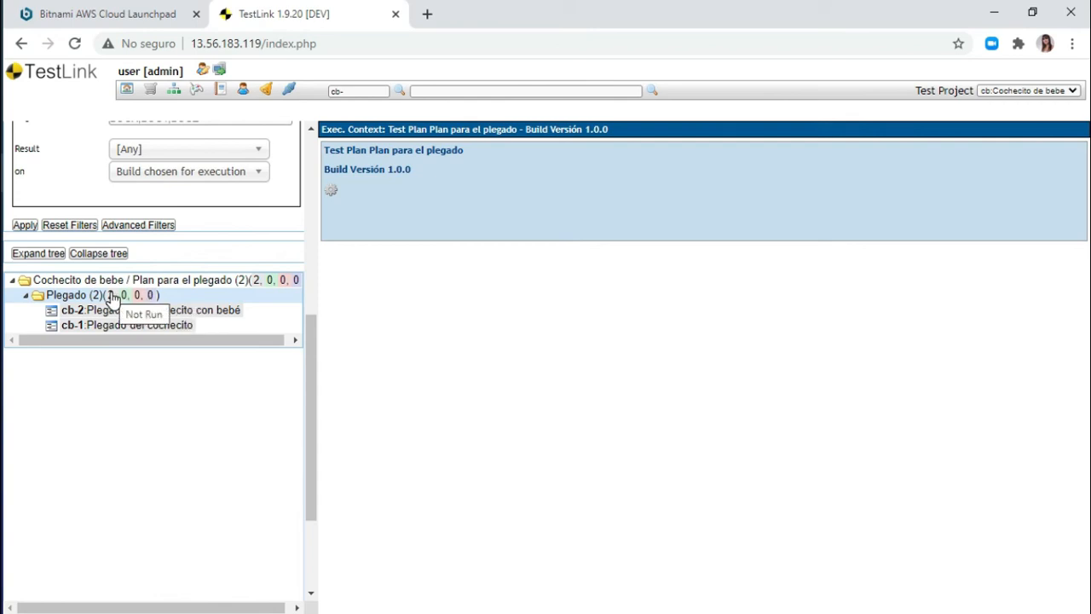
{"action": "left_click", "coordinate": [182, 326]}
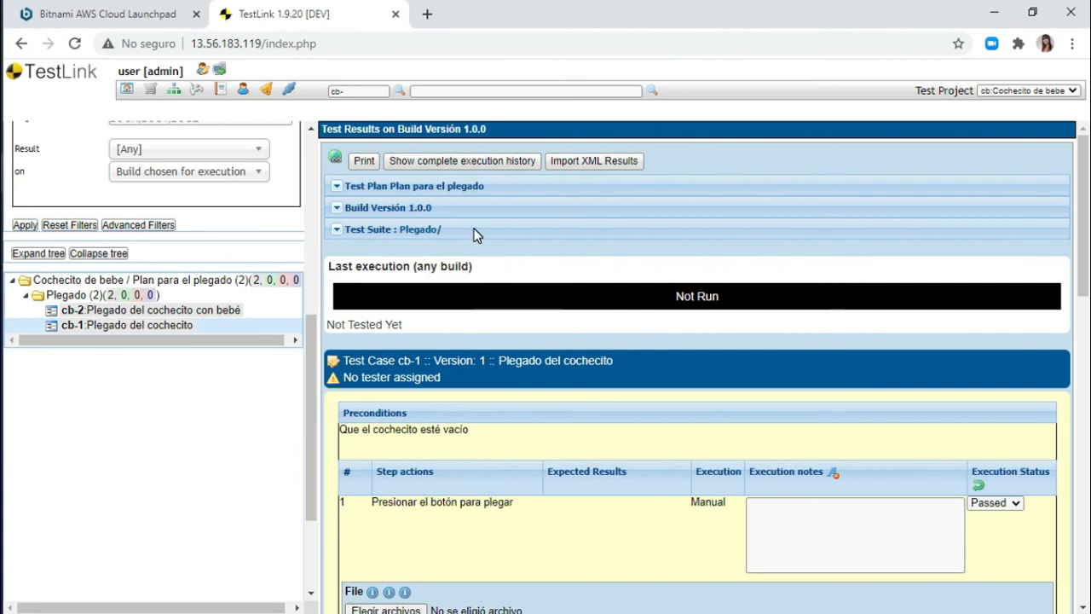
Examine the execution form of cb-1: its steps and their statuses, the defect ID field and the result options
{"action": "scroll", "coordinate": [474, 237], "scroll_direction": "down", "scroll_amount": 1}
{"action": "scroll", "coordinate": [475, 237], "scroll_direction": "down", "scroll_amount": 1}
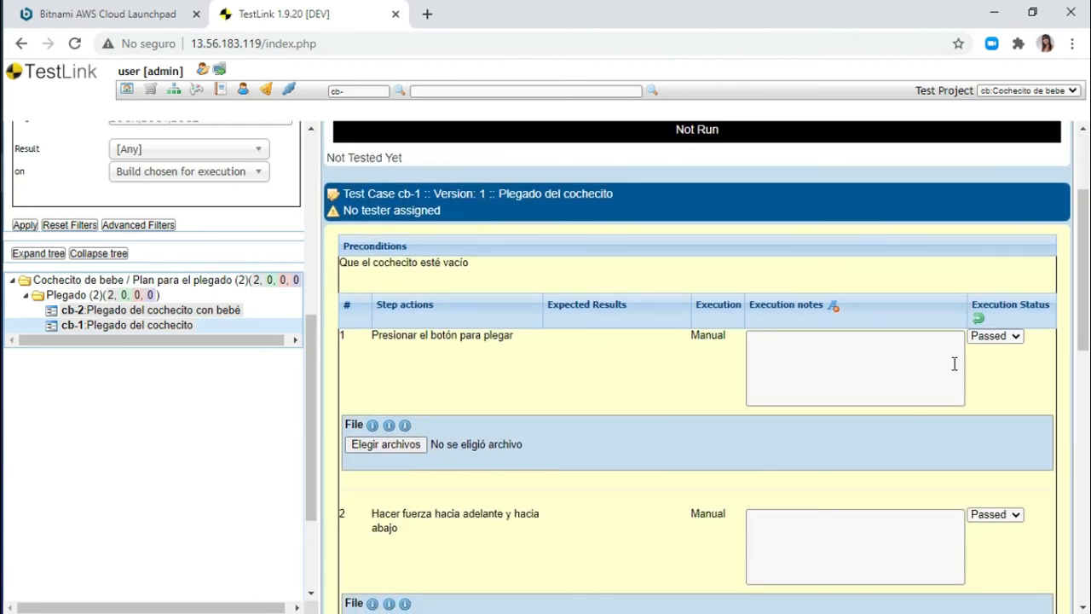
{"action": "scroll", "coordinate": [844, 428], "scroll_direction": "down", "scroll_amount": 3}
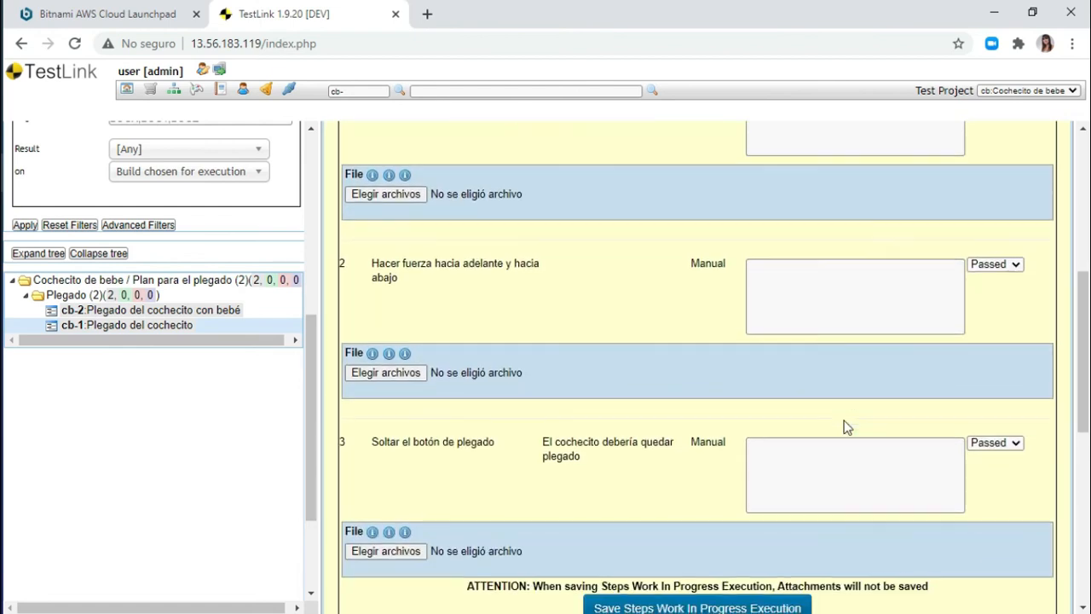
{"action": "scroll", "coordinate": [753, 434], "scroll_direction": "down", "scroll_amount": 1}
{"action": "scroll", "coordinate": [1050, 435], "scroll_direction": "down", "scroll_amount": 2}
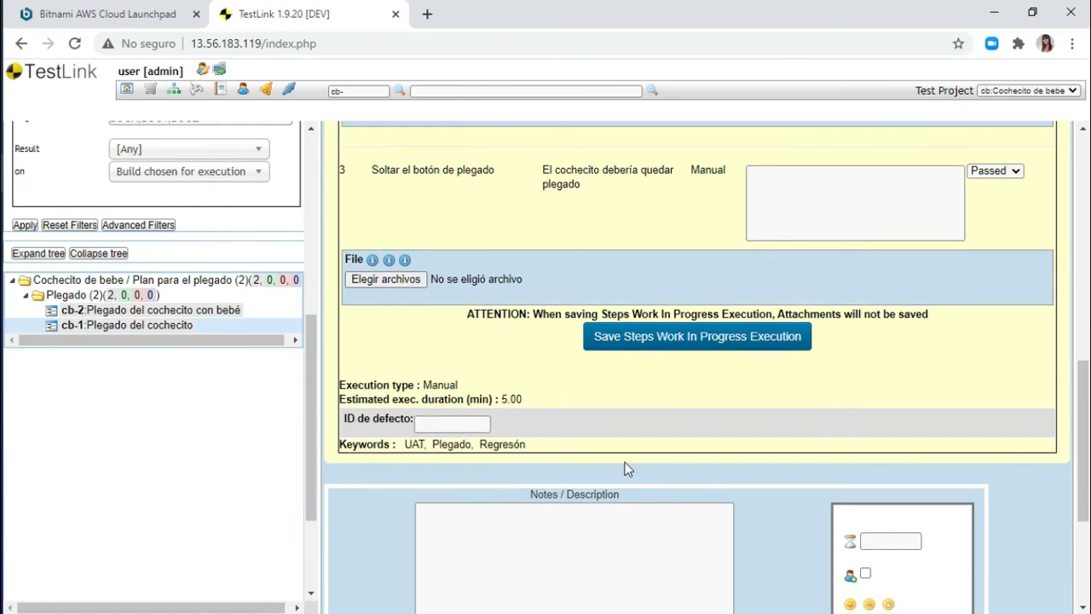
{"action": "scroll", "coordinate": [624, 469], "scroll_direction": "down", "scroll_amount": 1}
{"action": "left_click", "coordinate": [443, 363]}
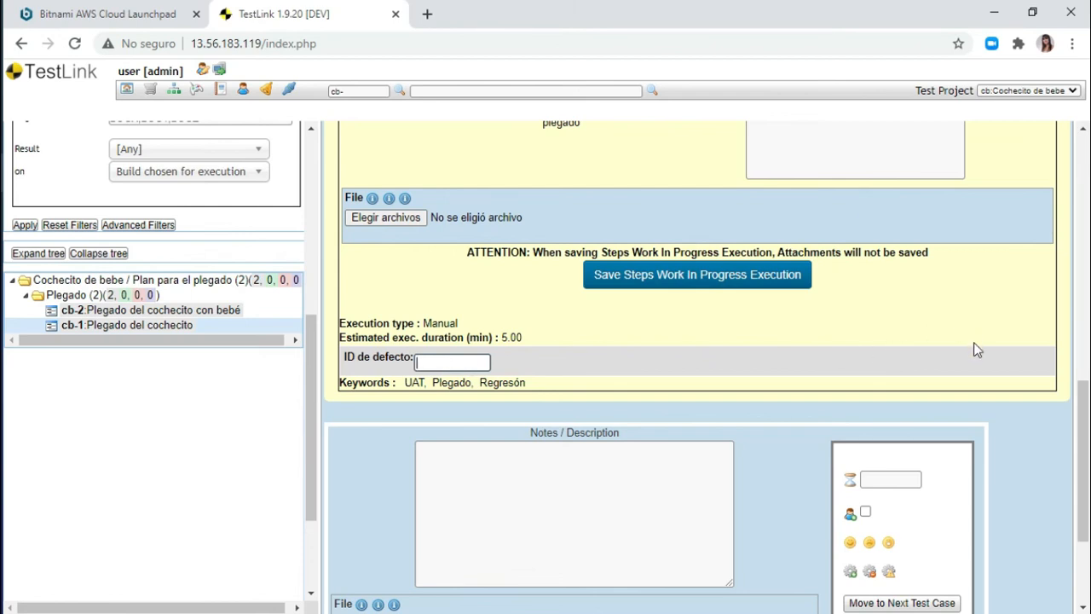
{"action": "scroll", "coordinate": [976, 350], "scroll_direction": "down", "scroll_amount": 1}
Set cb-1's execution duration to 4 minutes, record it as passed and move on to the next test case
{"action": "left_click", "coordinate": [897, 395]}
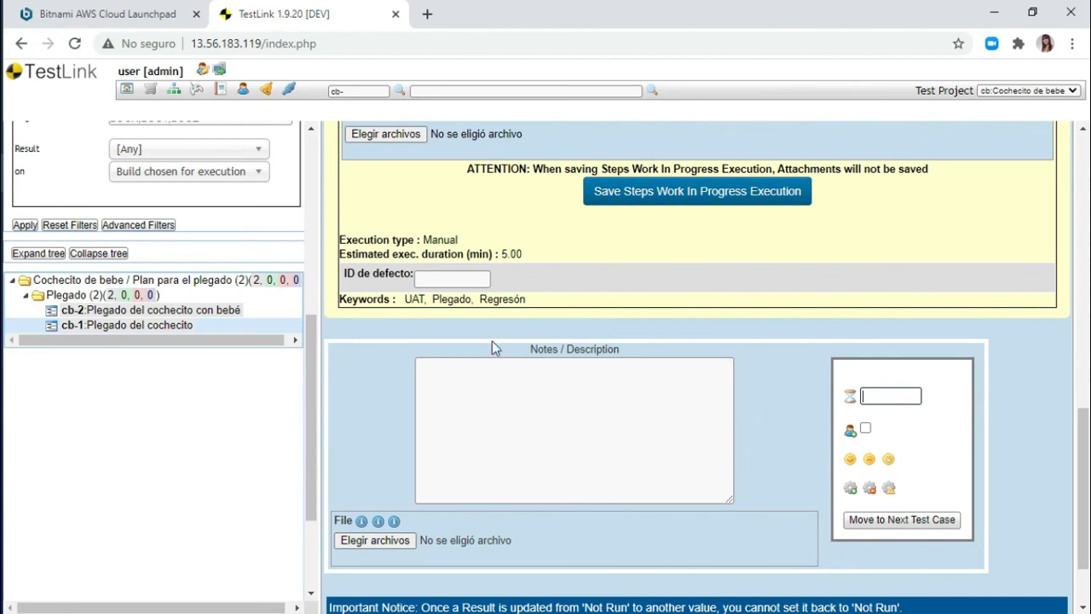
{"action": "left_click_drag", "start_coordinate": [411, 255], "coordinate": [510, 256]}
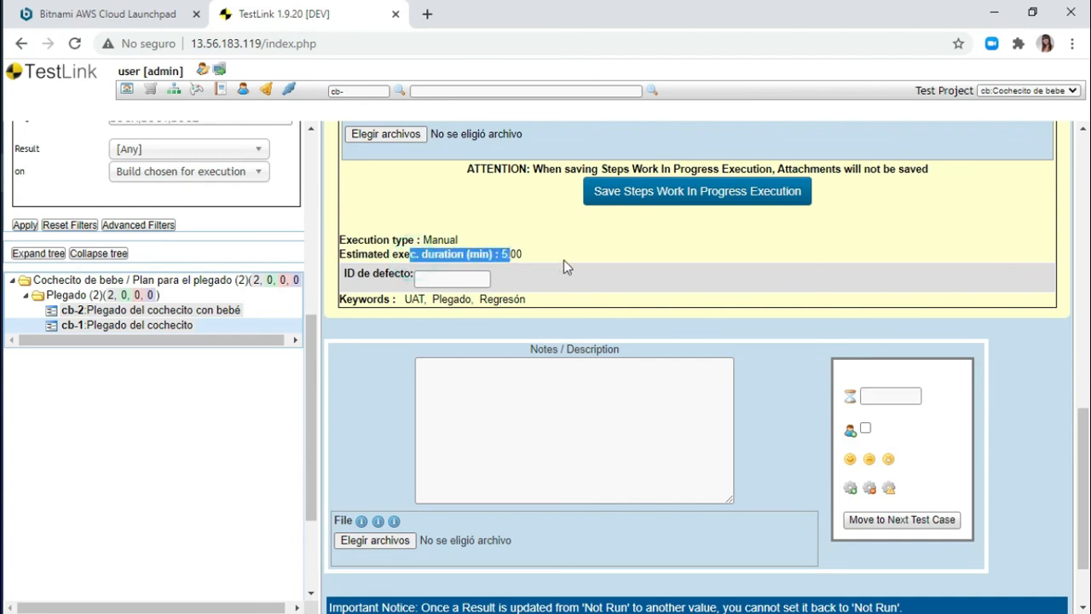
{"action": "left_click", "coordinate": [897, 396]}
{"action": "type", "text": "4"}
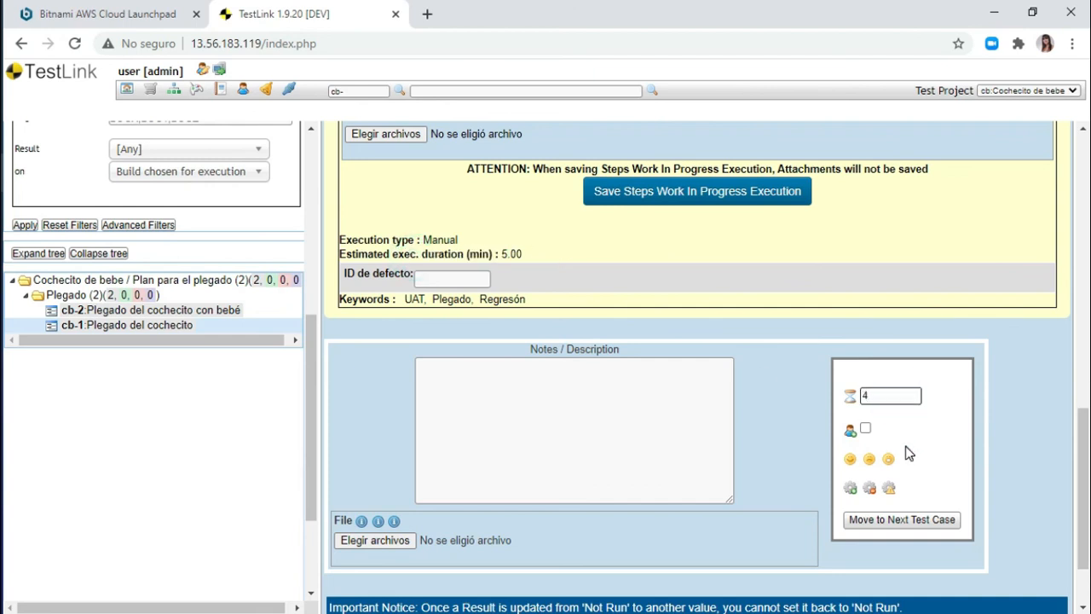
{"action": "left_click", "coordinate": [852, 490]}
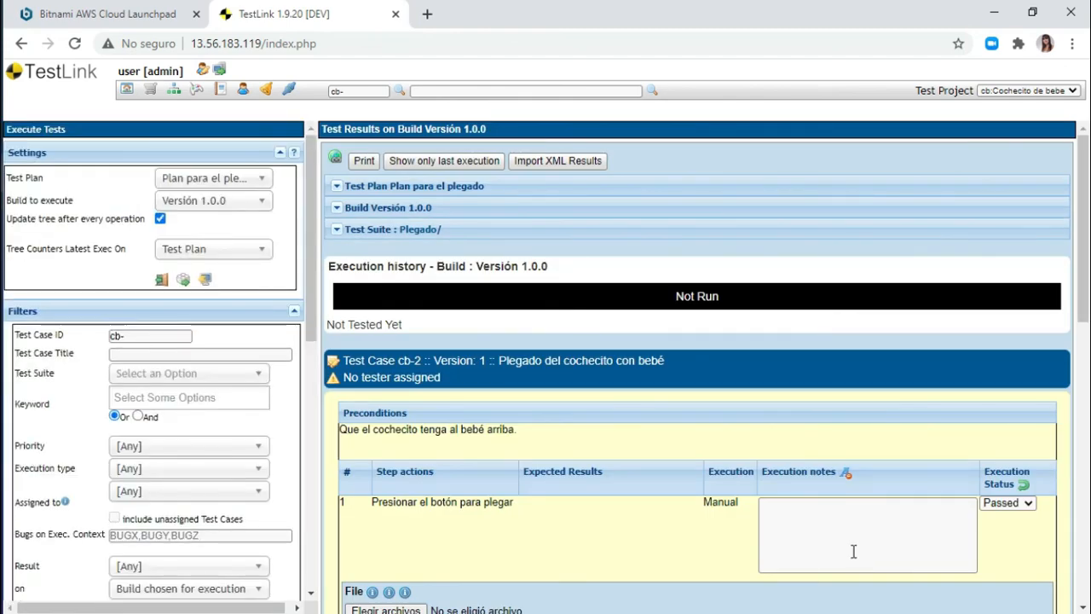
Mark step 2 of cb-2 as Failed with the execution note "No queda trabado. Permite cierta movilidad."
{"action": "scroll", "coordinate": [159, 463], "scroll_direction": "down", "scroll_amount": 4}
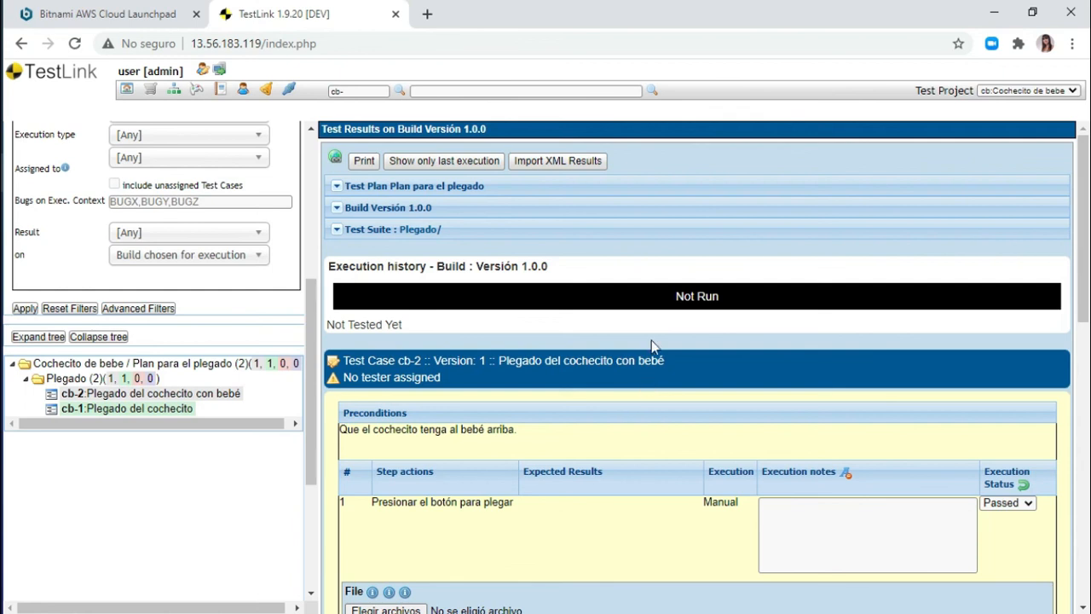
{"action": "scroll", "coordinate": [651, 340], "scroll_direction": "down", "scroll_amount": 2}
{"action": "scroll", "coordinate": [653, 342], "scroll_direction": "down", "scroll_amount": 1}
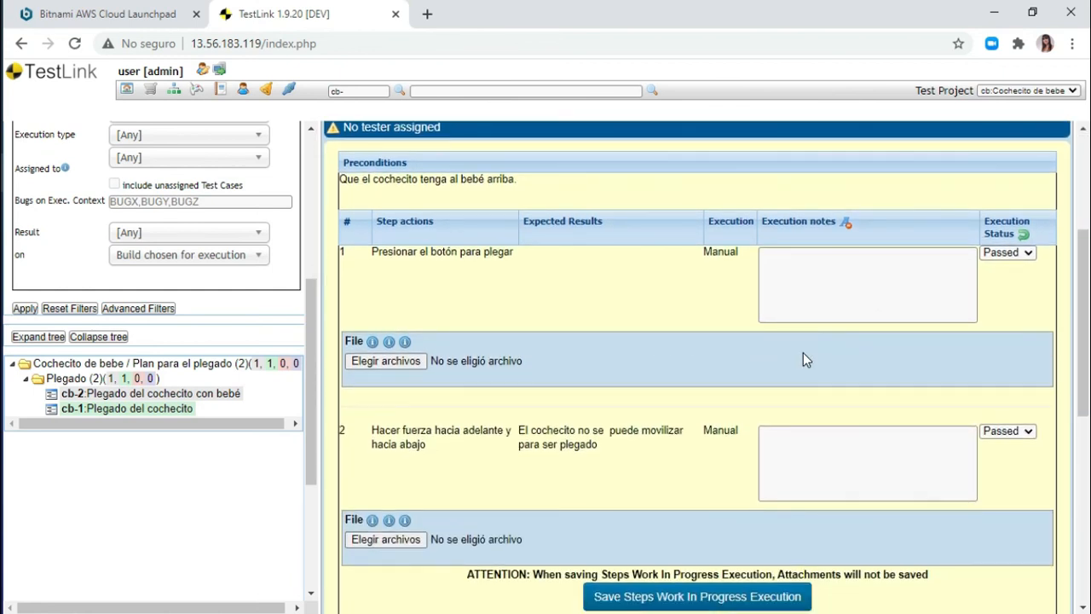
{"action": "left_click", "coordinate": [1008, 431]}
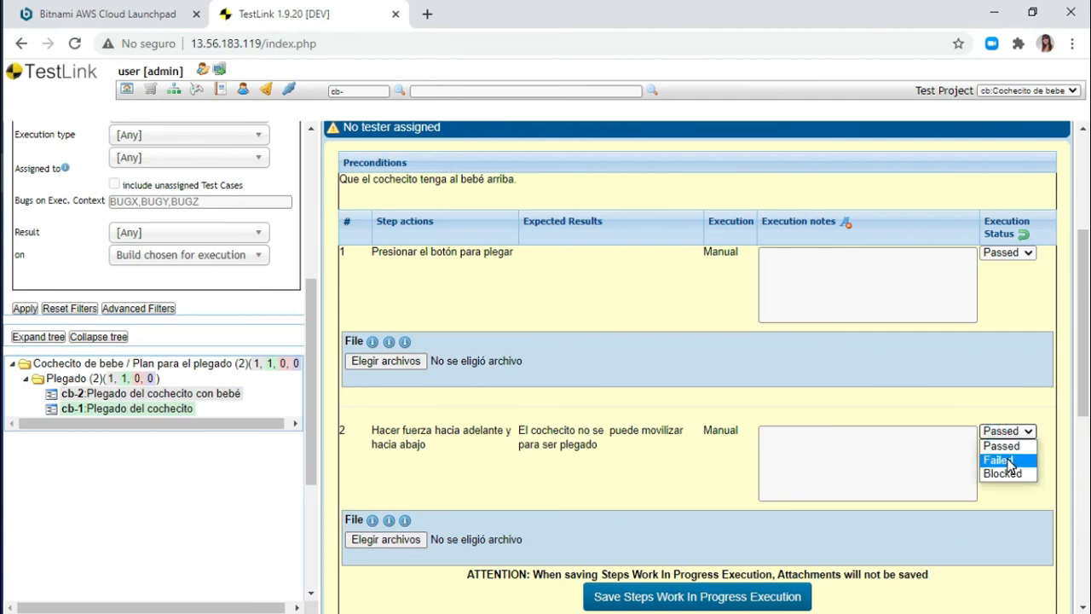
{"action": "left_click", "coordinate": [1009, 462]}
{"action": "left_click", "coordinate": [852, 460]}
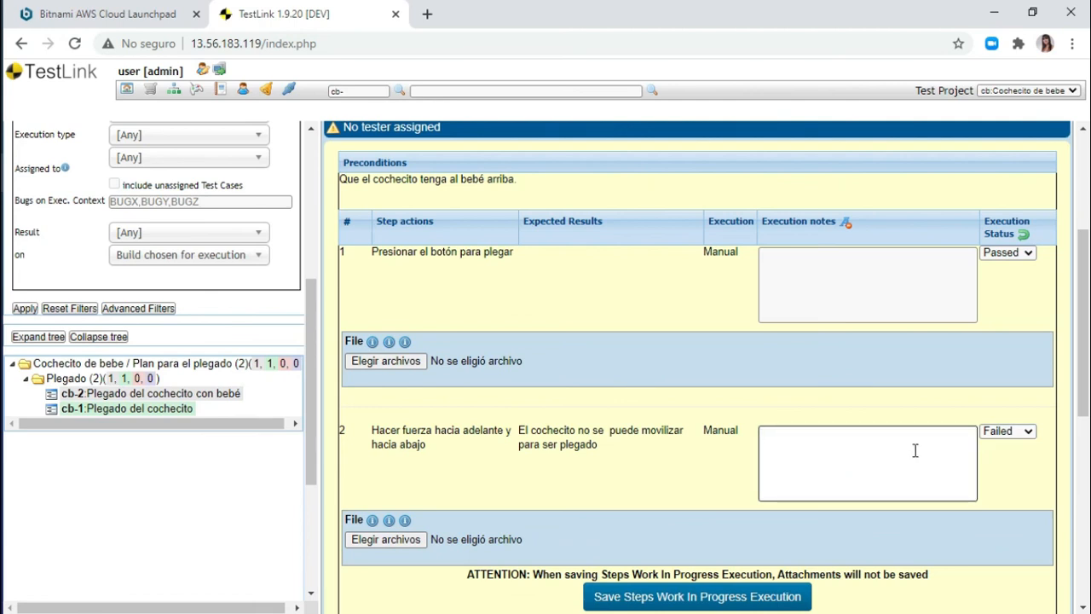
{"action": "type", "text": "No queda trabado. Permite cierta movilidad."}
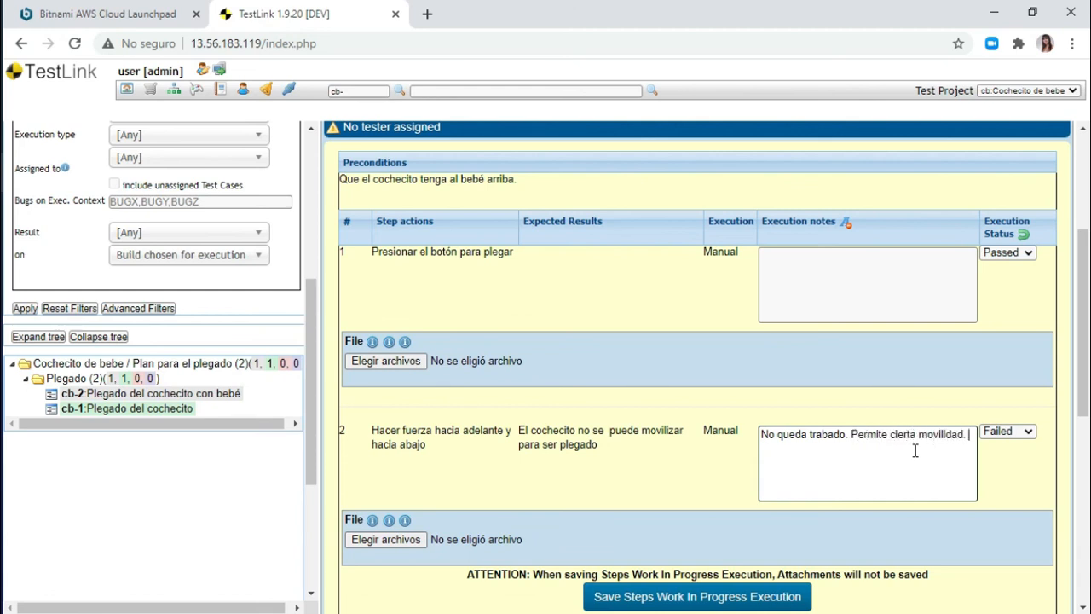
Enter defect ID 234 and an execution duration of 6 minutes for cb-2, and record its result as failed
{"action": "scroll", "coordinate": [894, 473], "scroll_direction": "down", "scroll_amount": 2}
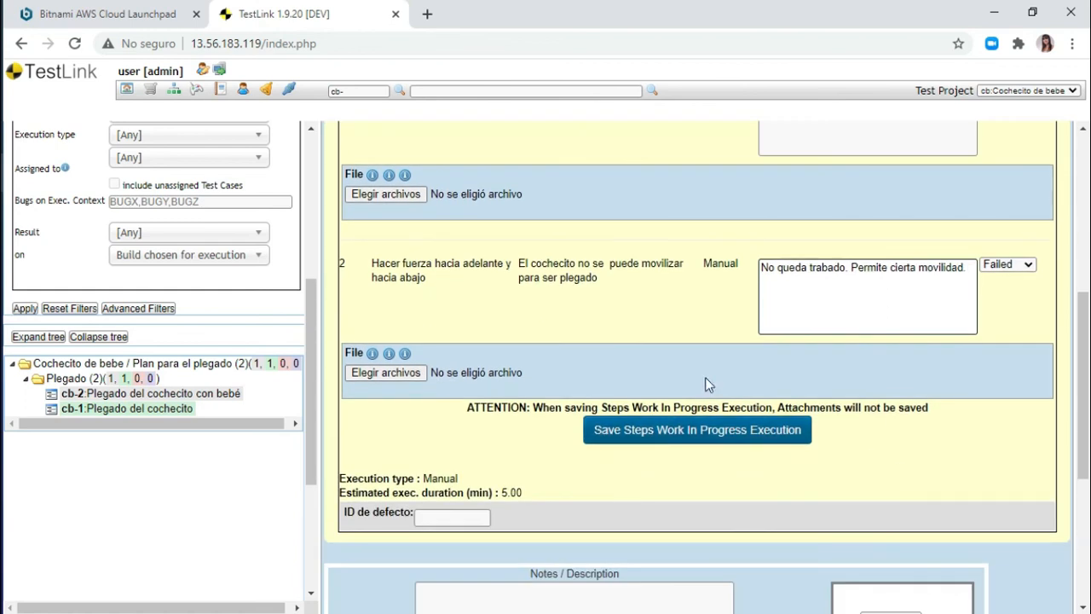
{"action": "scroll", "coordinate": [767, 324], "scroll_direction": "down", "scroll_amount": 3}
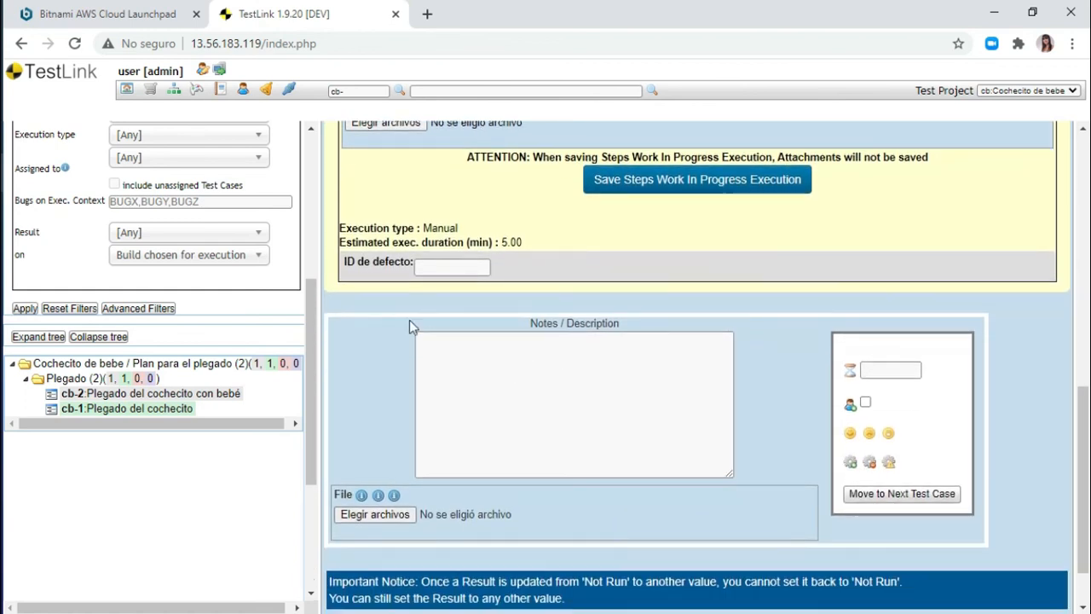
{"action": "left_click", "coordinate": [447, 269]}
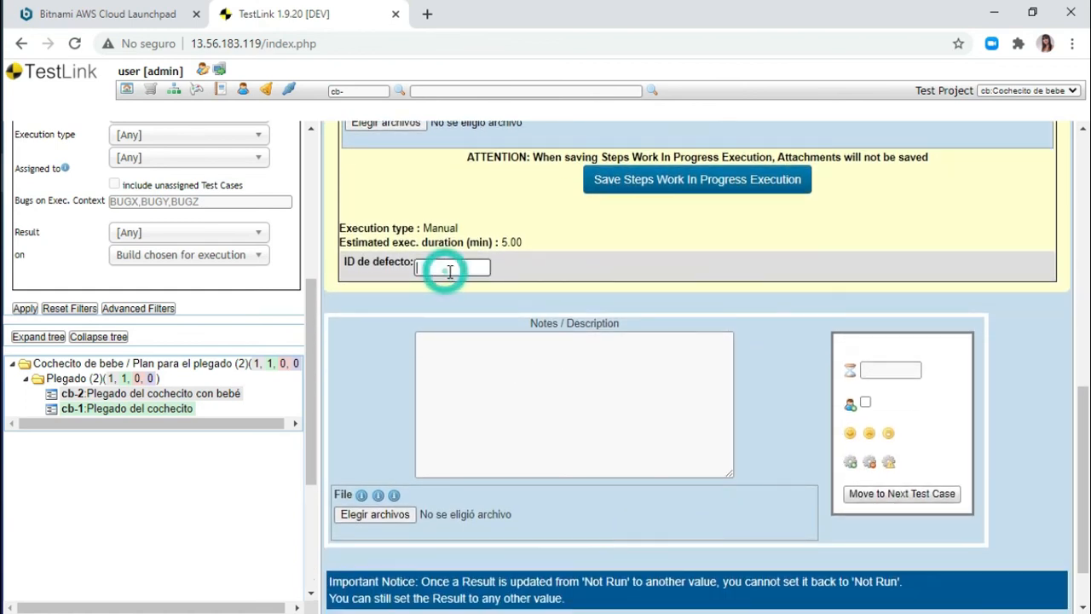
{"action": "type", "text": "234"}
{"action": "left_click", "coordinate": [900, 370]}
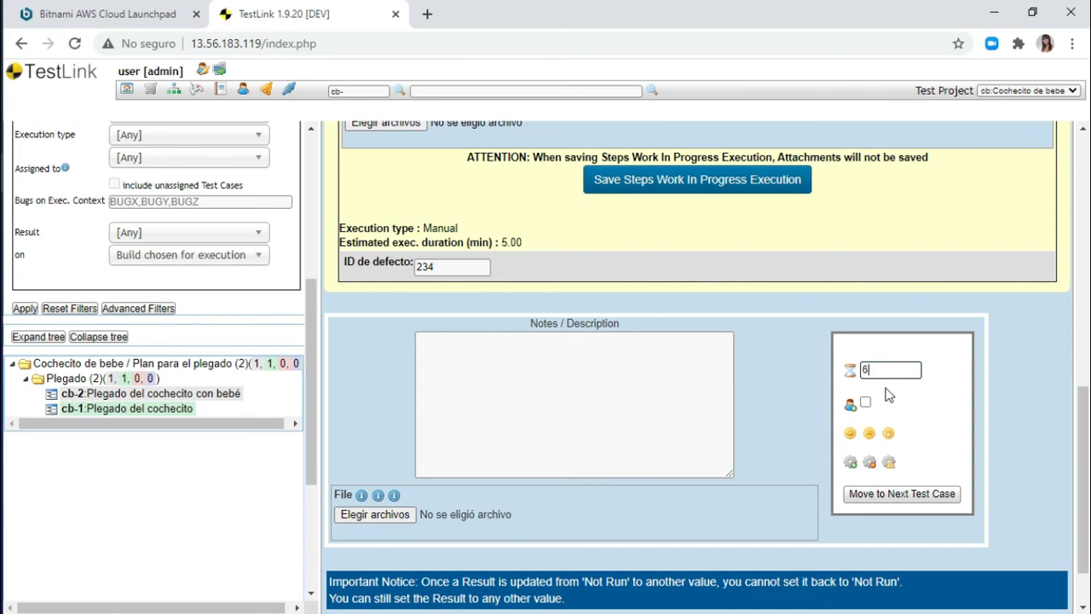
{"action": "left_click", "coordinate": [868, 435]}
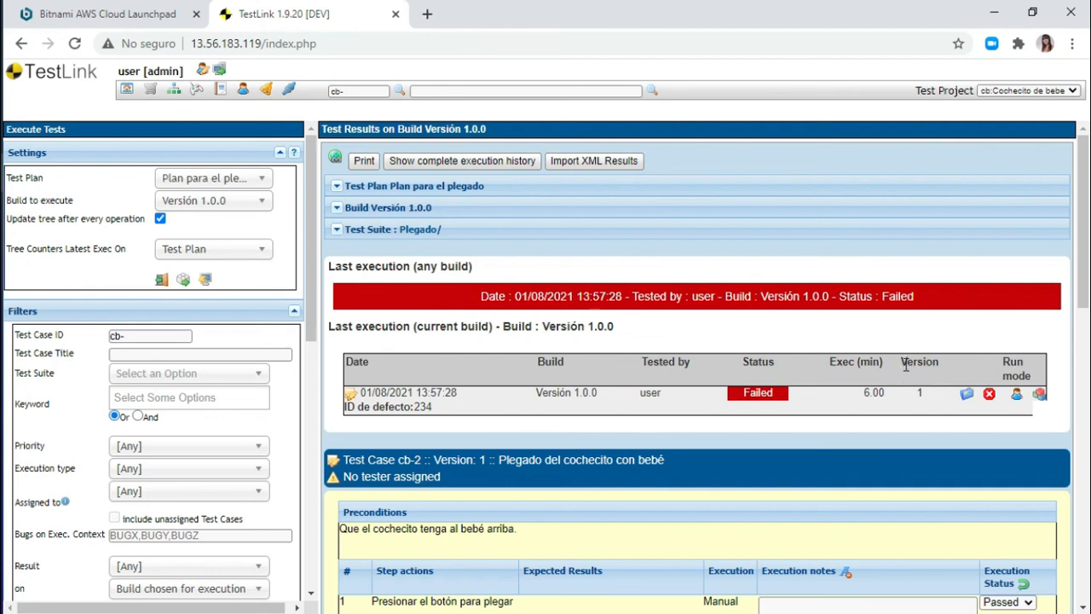
Open the attachment upload window for cb-2's failed execution and close it without adding a file
{"action": "scroll", "coordinate": [906, 364], "scroll_direction": "down", "scroll_amount": 3}
{"action": "scroll", "coordinate": [908, 364], "scroll_direction": "up", "scroll_amount": 2}
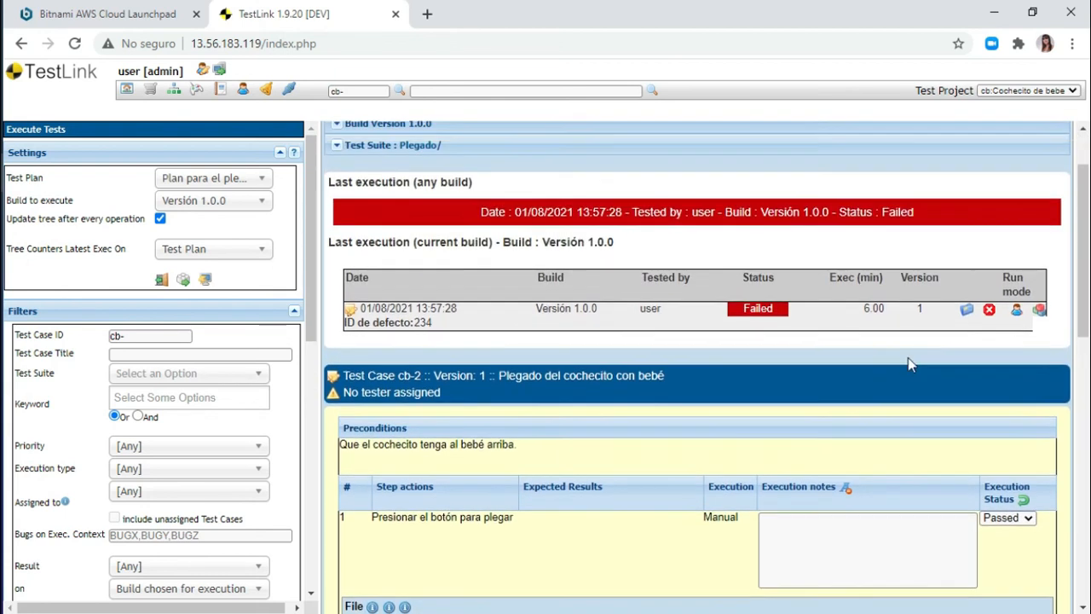
{"action": "left_click", "coordinate": [967, 310]}
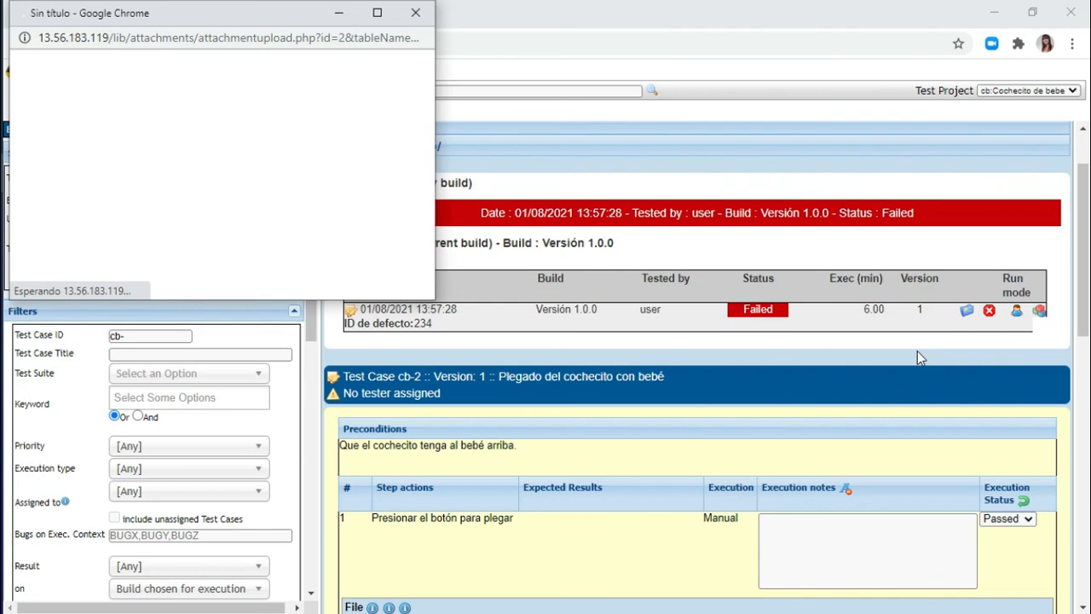
{"action": "left_click", "coordinate": [414, 14]}
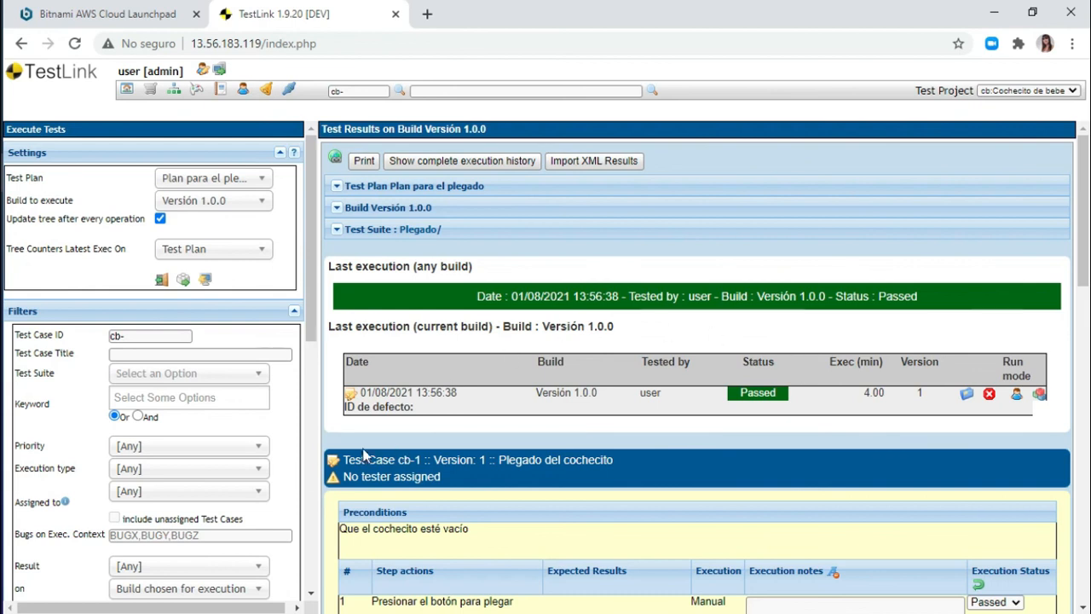
Reopen test case cb-1, Plegado del cochecito, in the Plegado suite and record a new execution result as blocked
{"action": "scroll", "coordinate": [239, 516], "scroll_direction": "down", "scroll_amount": 3}
{"action": "left_click", "coordinate": [153, 495]}
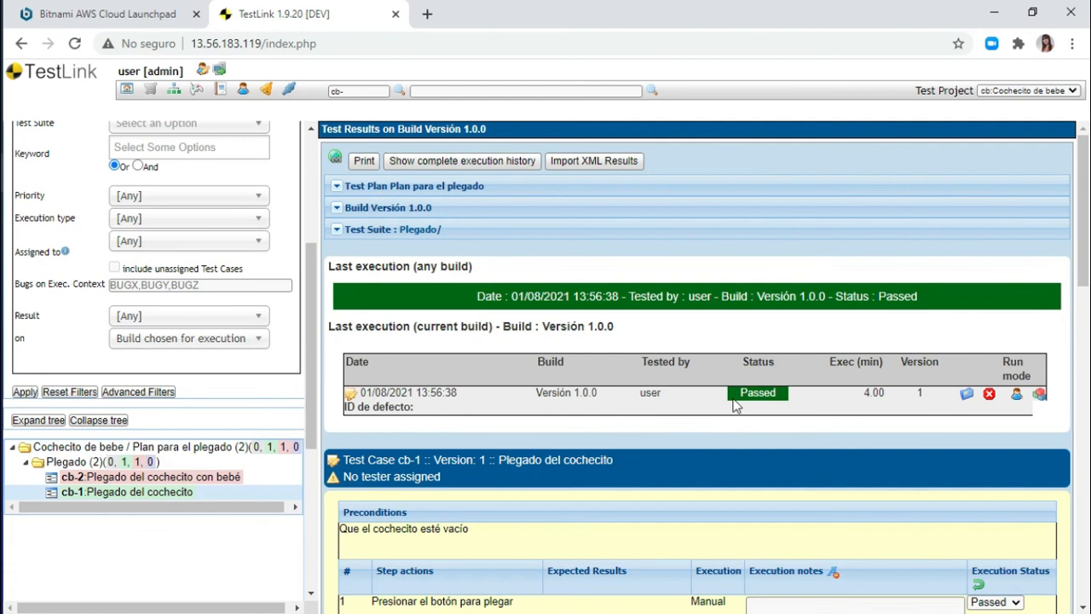
{"action": "scroll", "coordinate": [749, 376], "scroll_direction": "down", "scroll_amount": 4}
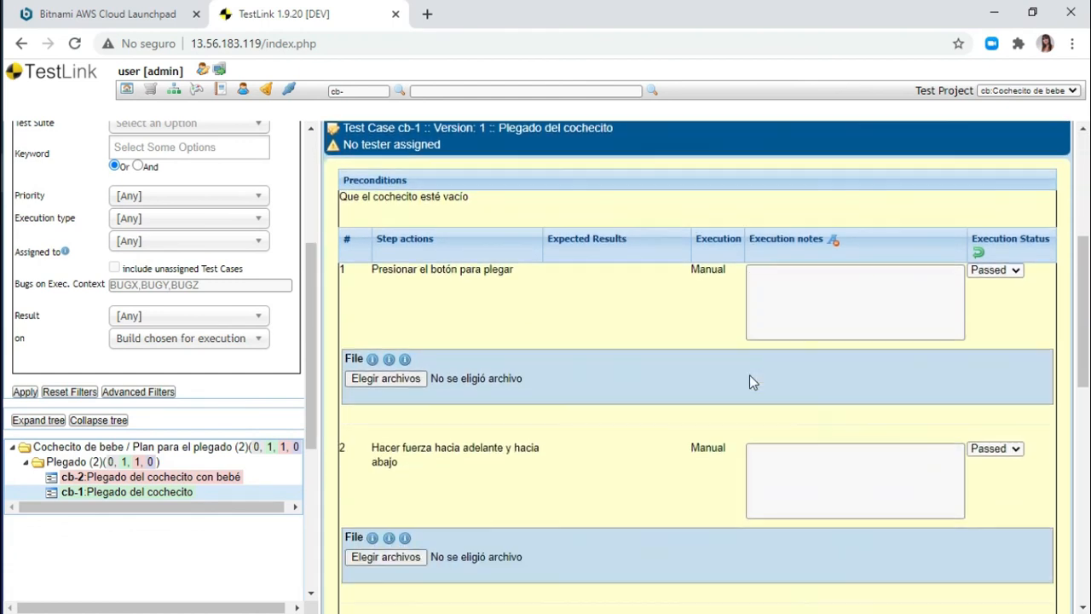
{"action": "scroll", "coordinate": [749, 375], "scroll_direction": "down", "scroll_amount": 8}
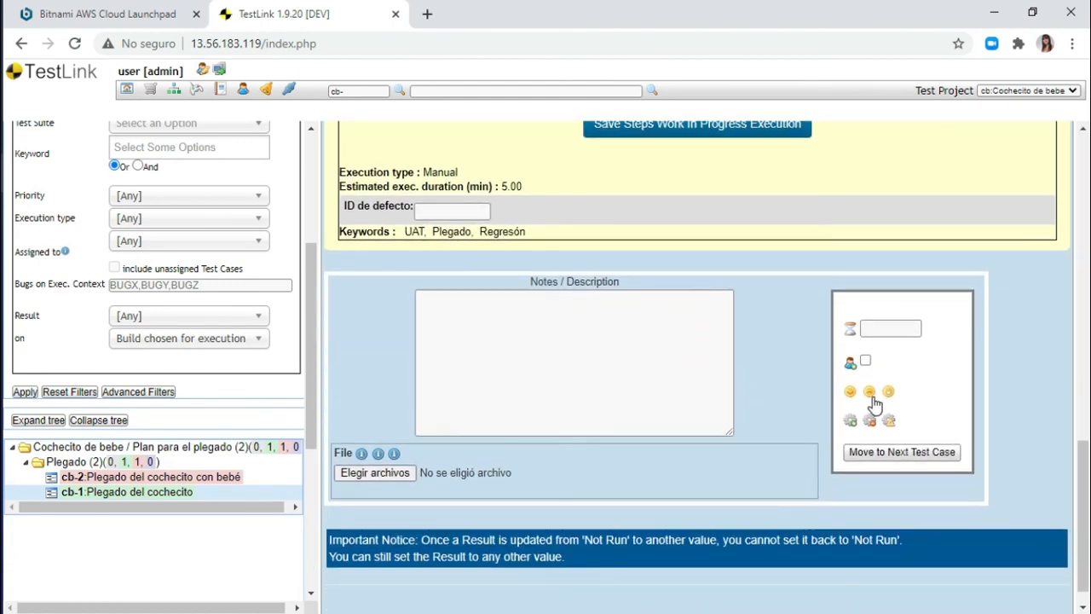
{"action": "left_click", "coordinate": [889, 392]}
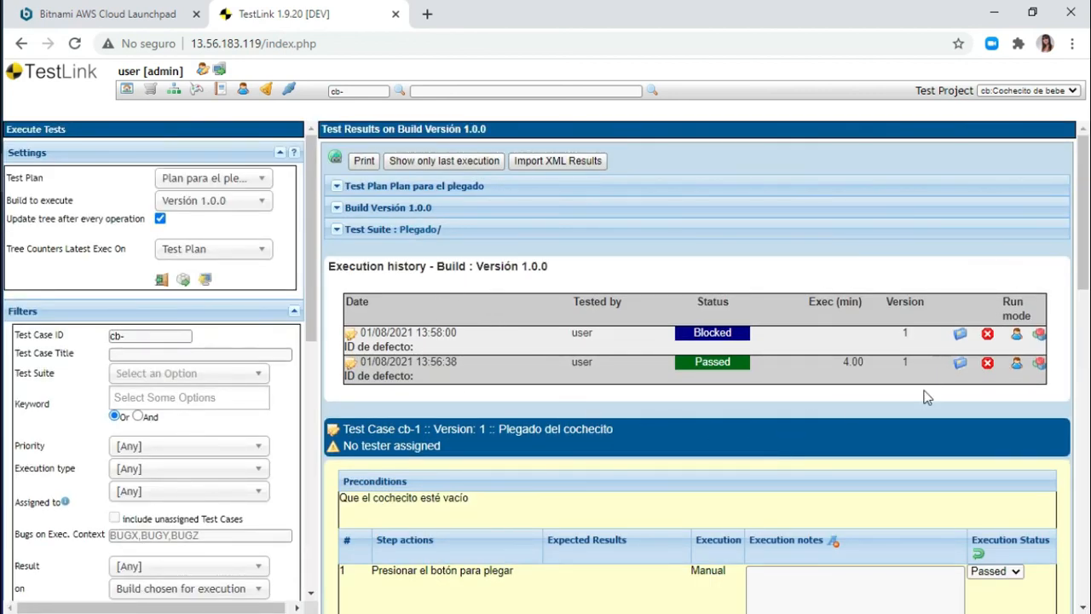
Review cb-1's execution history and the test case statuses in the tree, and open the reports and metrics of the test plan
{"action": "left_click_drag", "start_coordinate": [671, 376], "coordinate": [762, 368]}
{"action": "left_click_drag", "start_coordinate": [661, 339], "coordinate": [751, 342]}
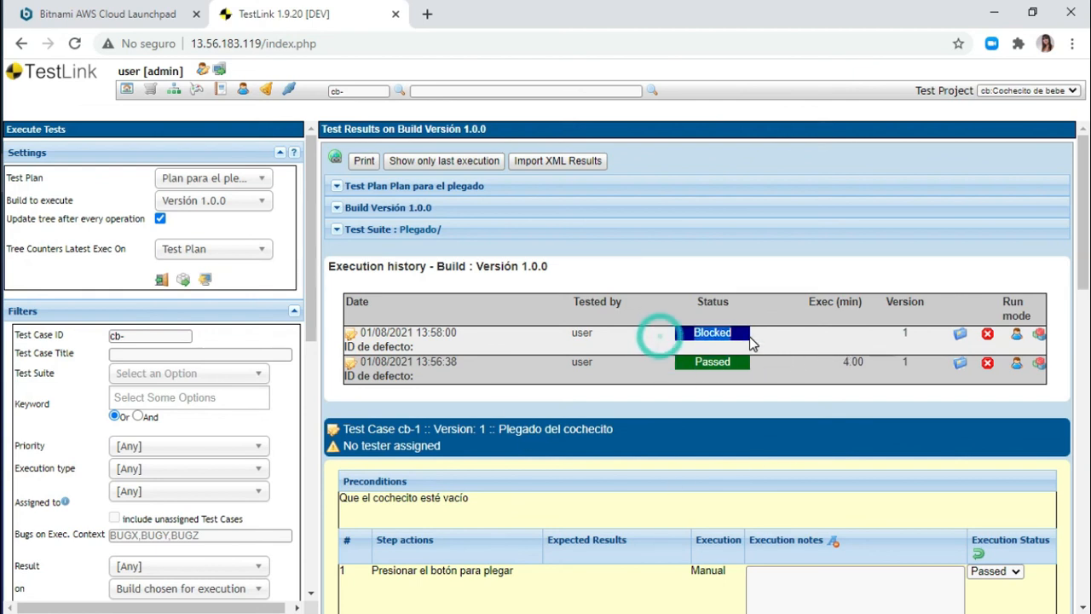
{"action": "scroll", "coordinate": [179, 466], "scroll_direction": "down", "scroll_amount": 5}
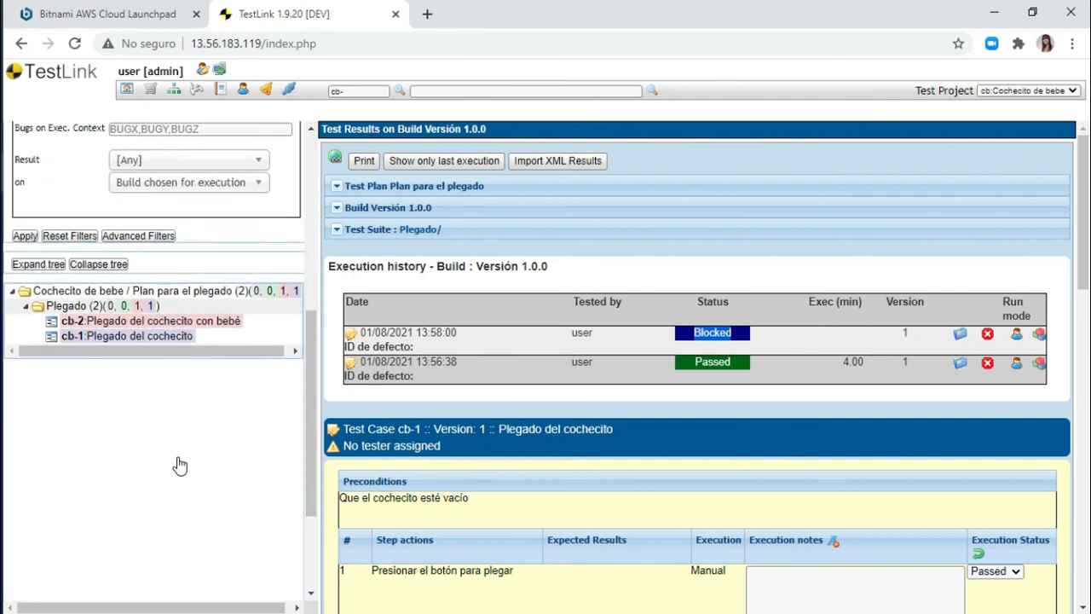
{"action": "scroll", "coordinate": [174, 427], "scroll_direction": "down", "scroll_amount": 1}
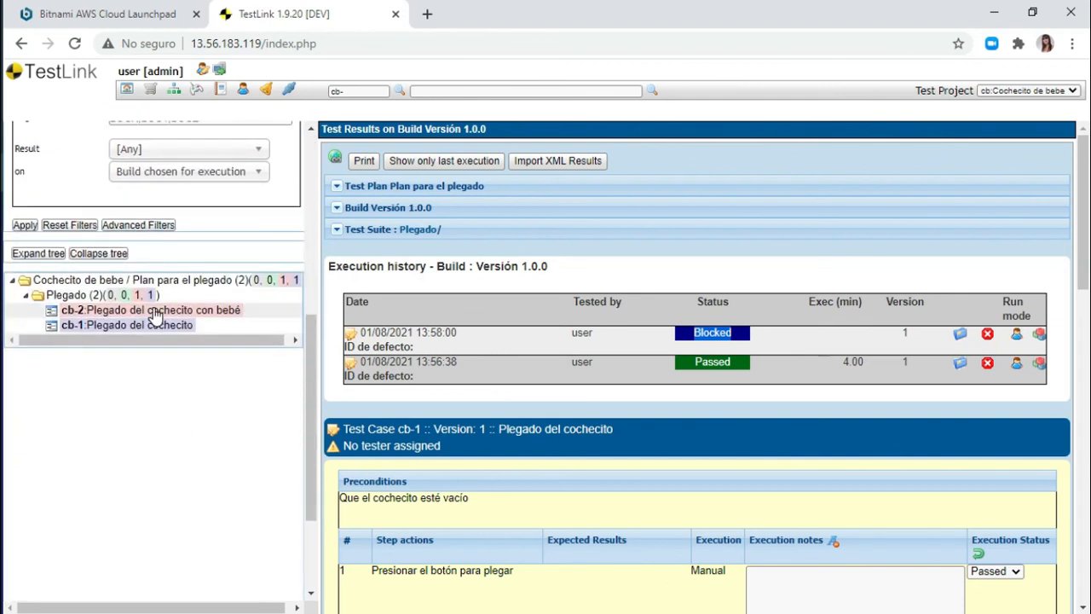
{"action": "left_click", "coordinate": [220, 92]}
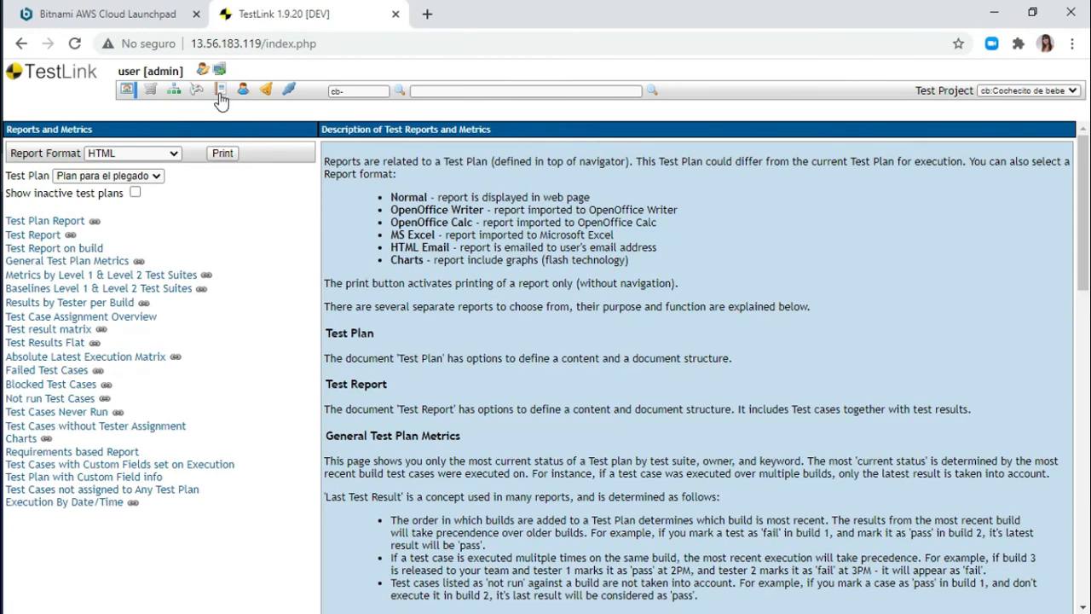